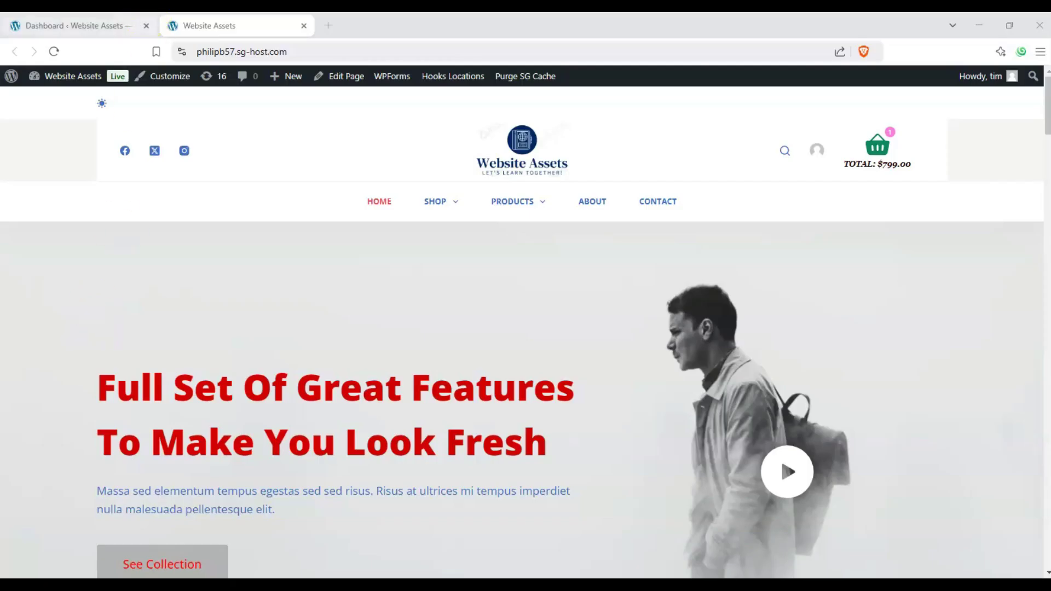
- Create a new page from the live site and title it "Slider and Carousel Test"
{"action": "left_click", "coordinate": [106, 24]}
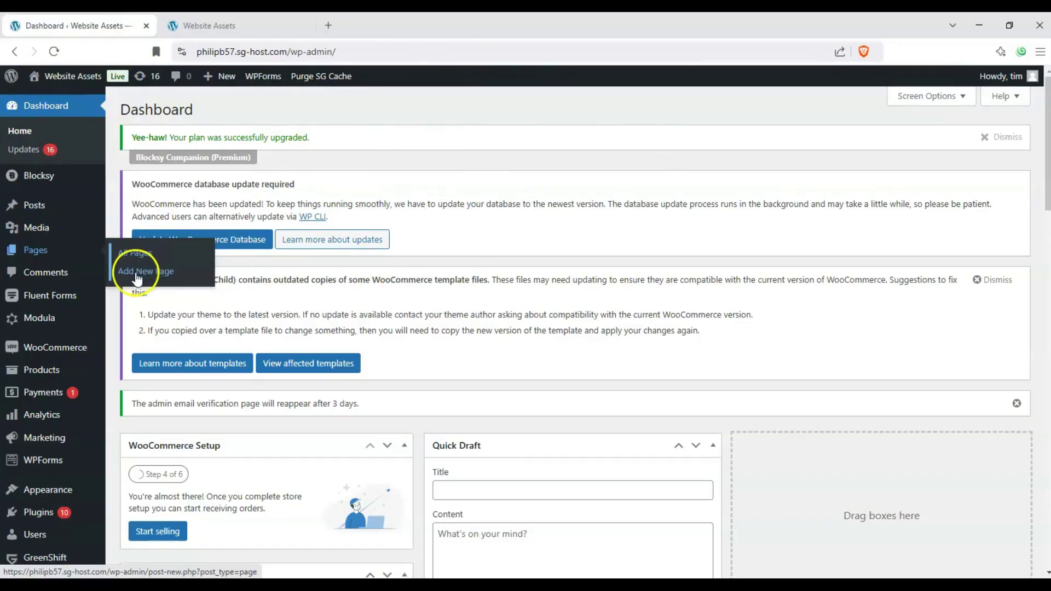
{"action": "left_click", "coordinate": [249, 20]}
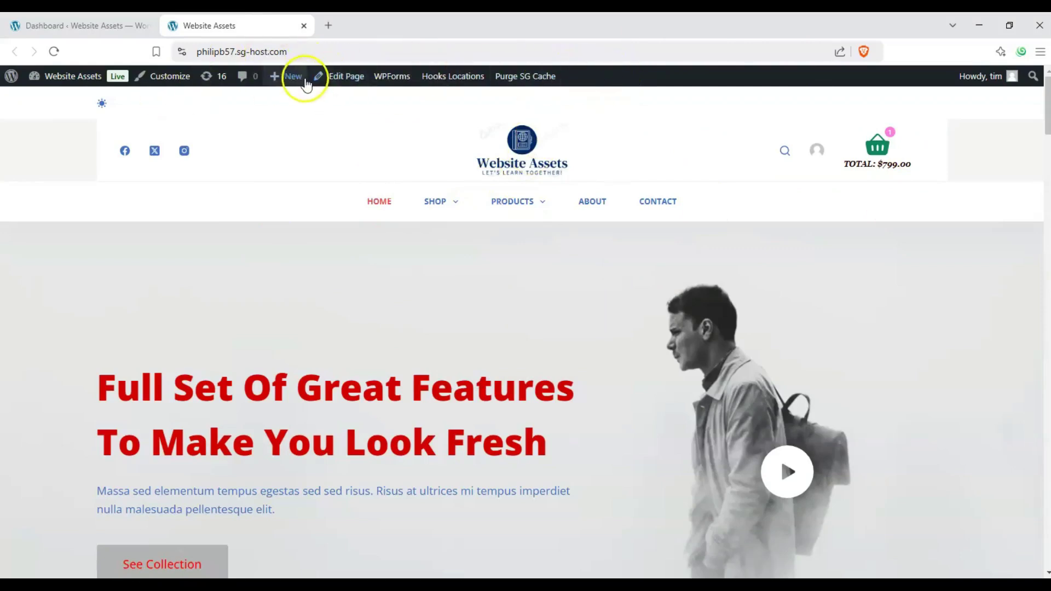
{"action": "mouse_move", "coordinate": [296, 75]}
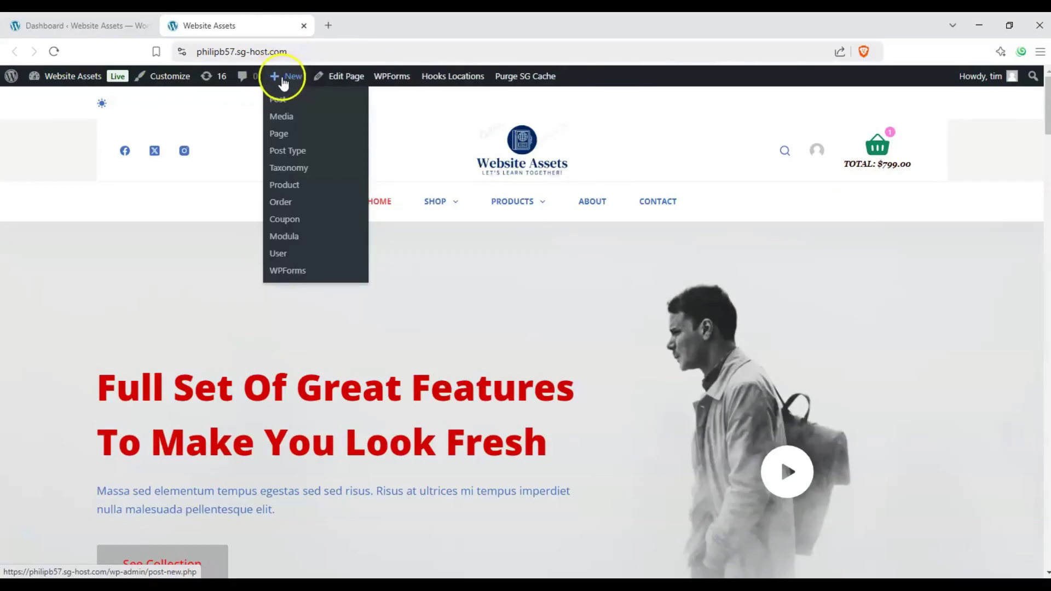
{"action": "left_click", "coordinate": [284, 134]}
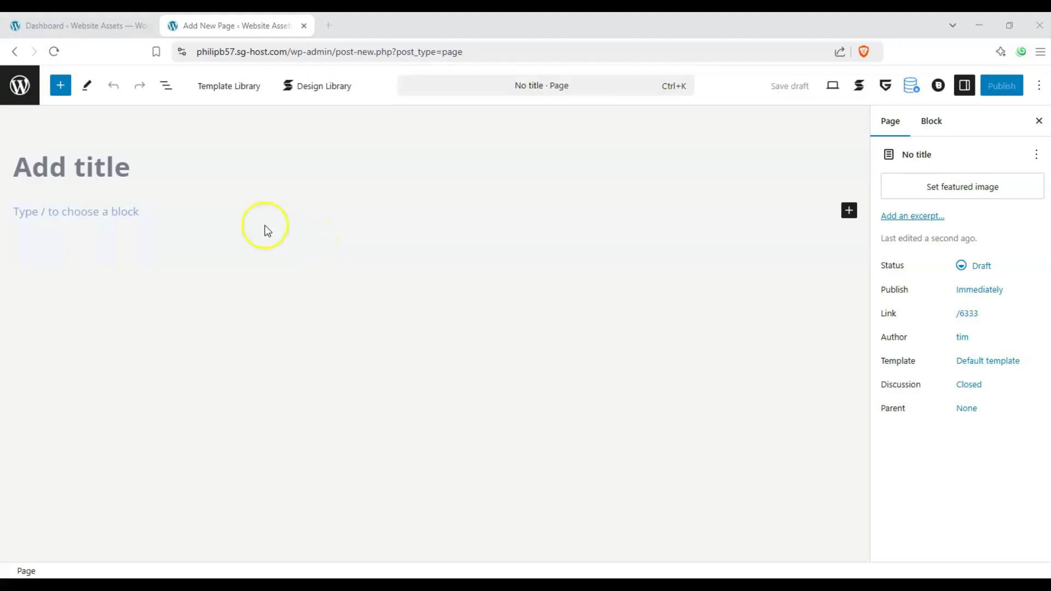
{"action": "left_click", "coordinate": [131, 168]}
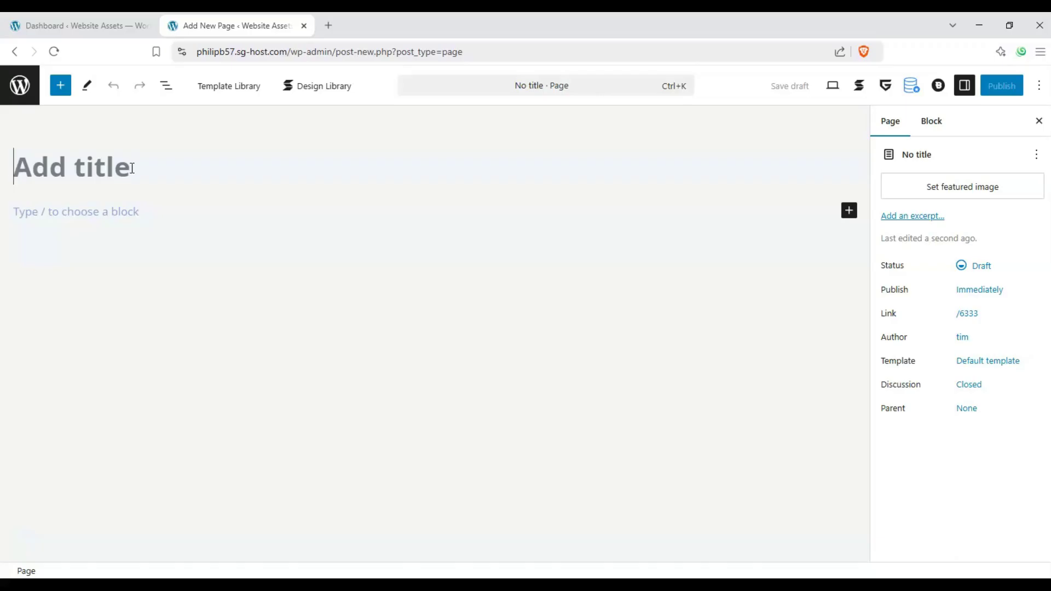
{"action": "type", "text": "Slider and Ca"}
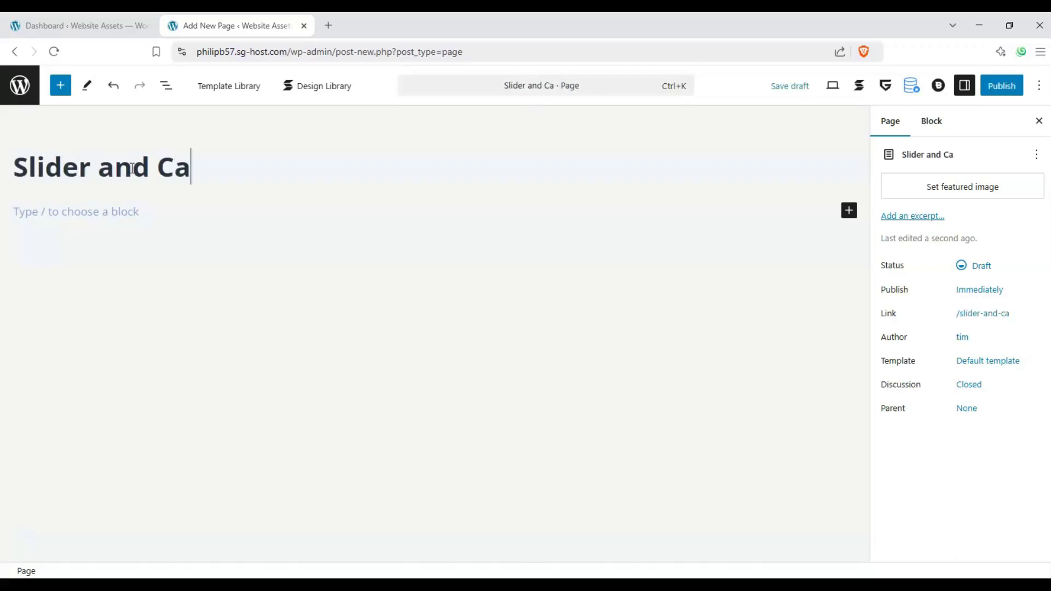
{"action": "type", "text": "rousel Test"}
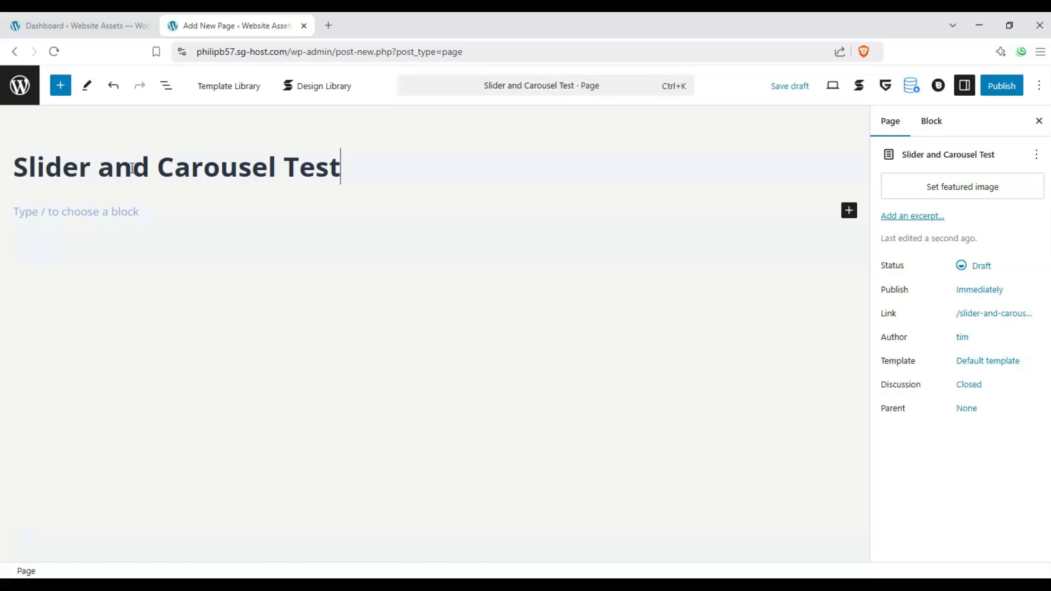
- Insert the Greenshift Slider And Carousel block directly below the page title and close the block library
{"action": "left_click", "coordinate": [122, 234]}
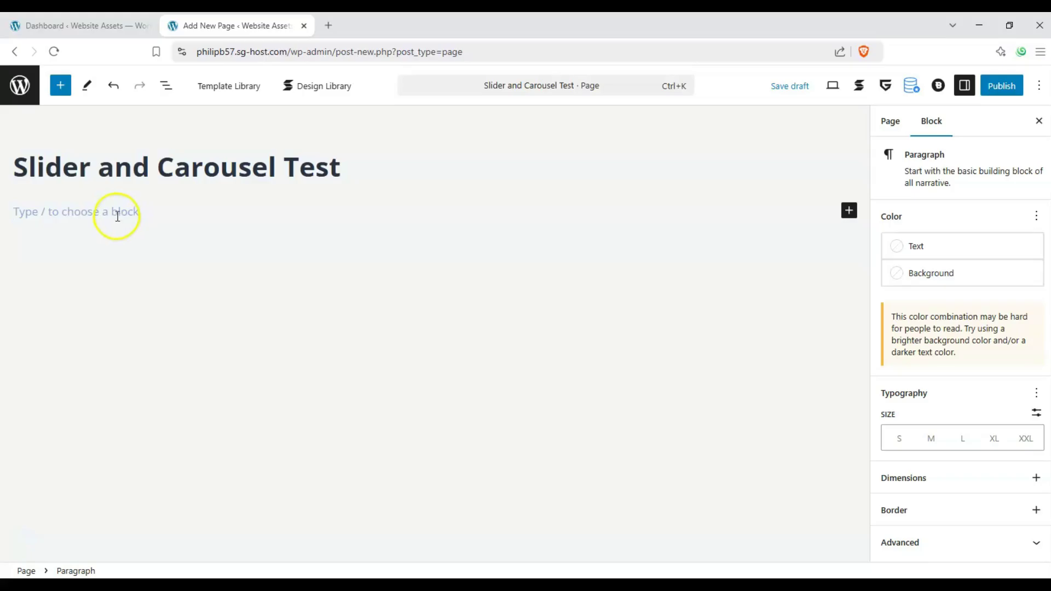
{"action": "left_click", "coordinate": [64, 93]}
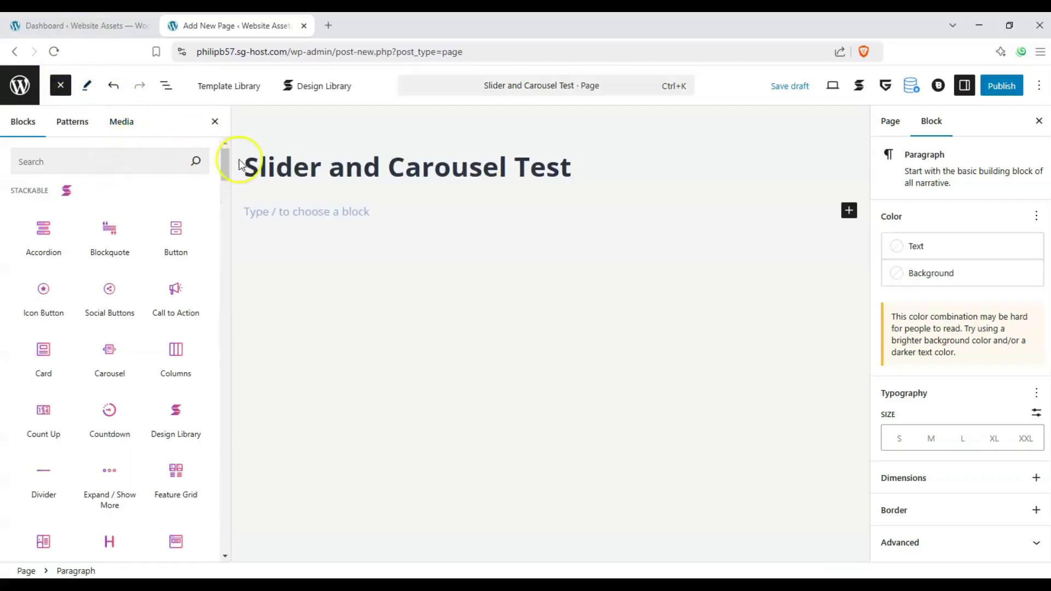
{"action": "left_click_drag", "start_coordinate": [225, 159], "coordinate": [225, 206]}
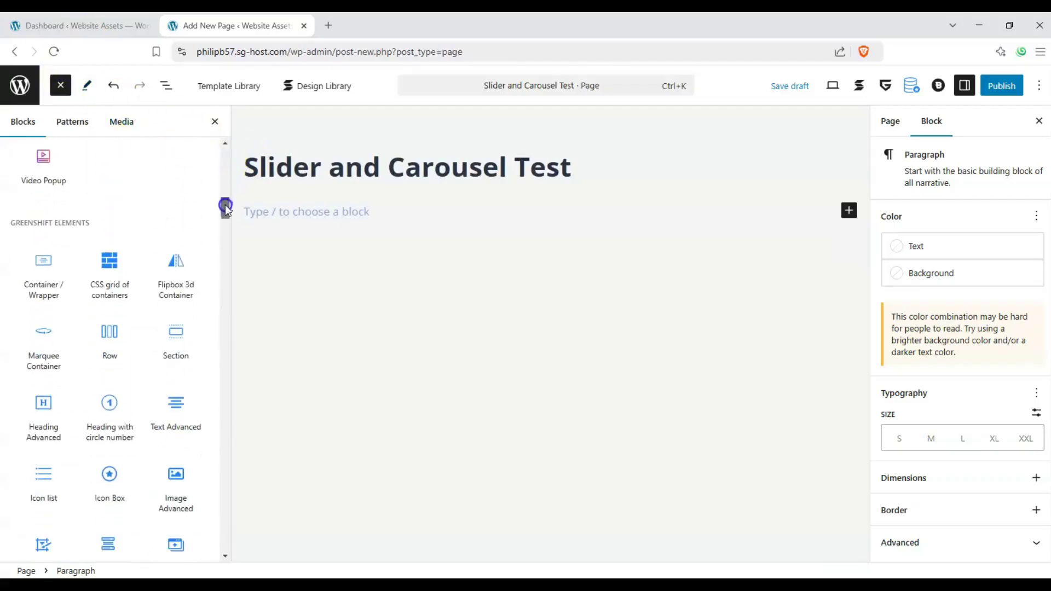
{"action": "scroll", "coordinate": [223, 215], "scroll_direction": "down", "scroll_amount": 2}
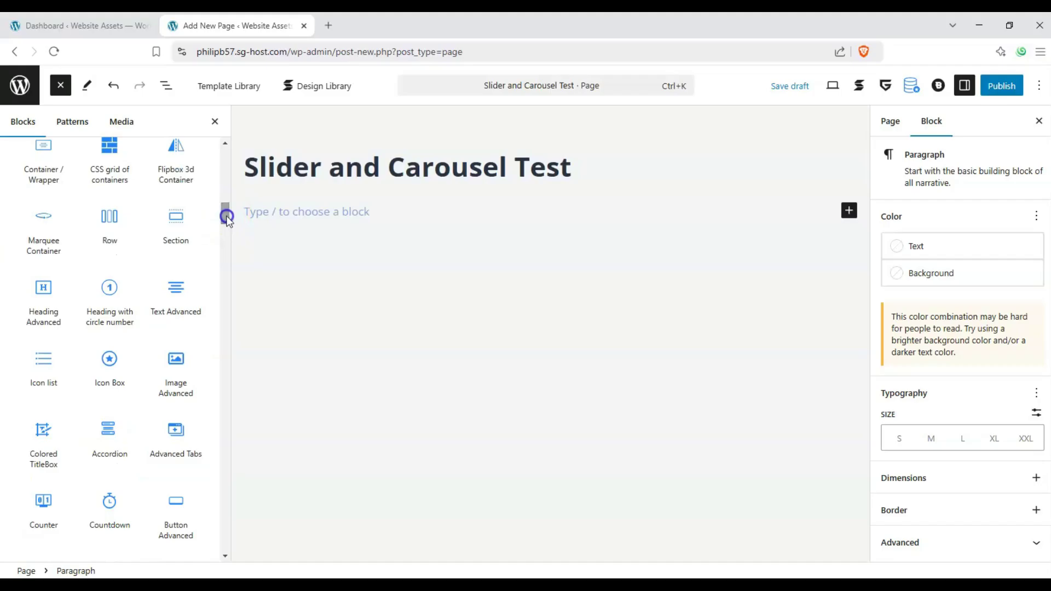
{"action": "left_click_drag", "start_coordinate": [225, 214], "coordinate": [212, 286]}
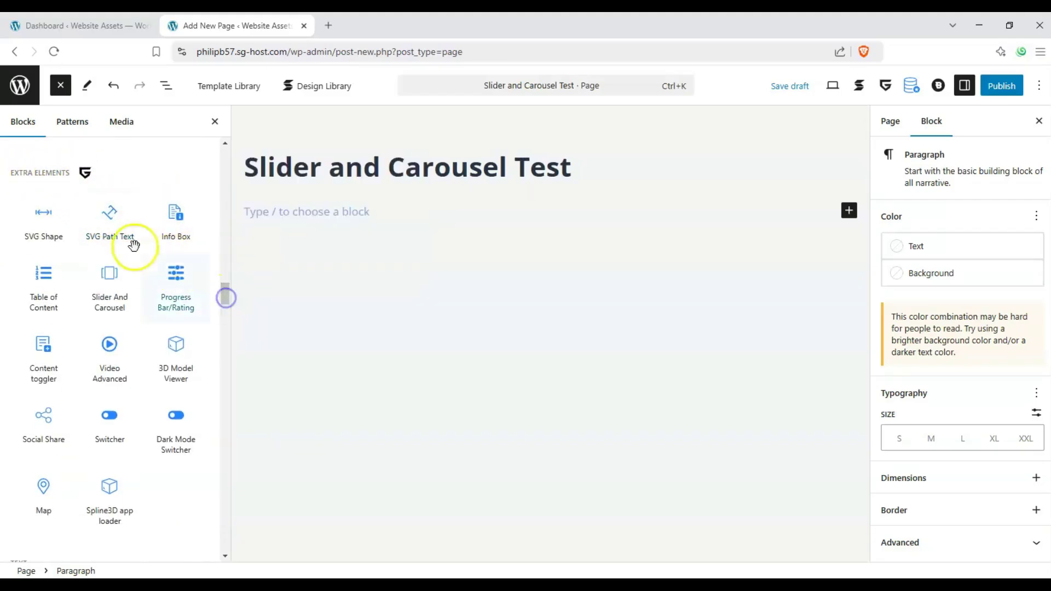
{"action": "left_click_drag", "start_coordinate": [227, 296], "coordinate": [225, 296]}
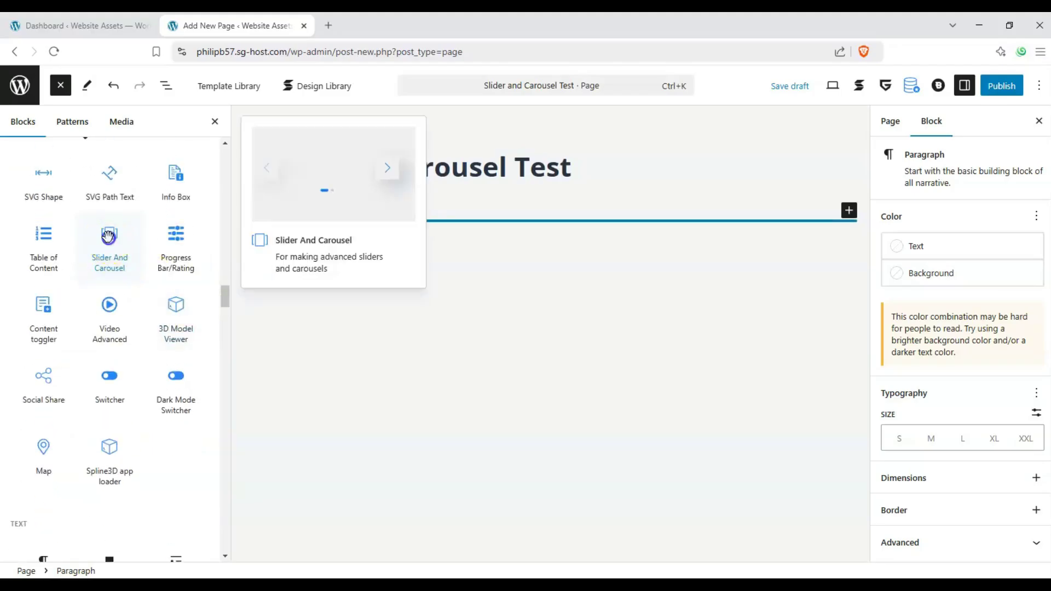
{"action": "left_click_drag", "start_coordinate": [109, 237], "coordinate": [283, 229]}
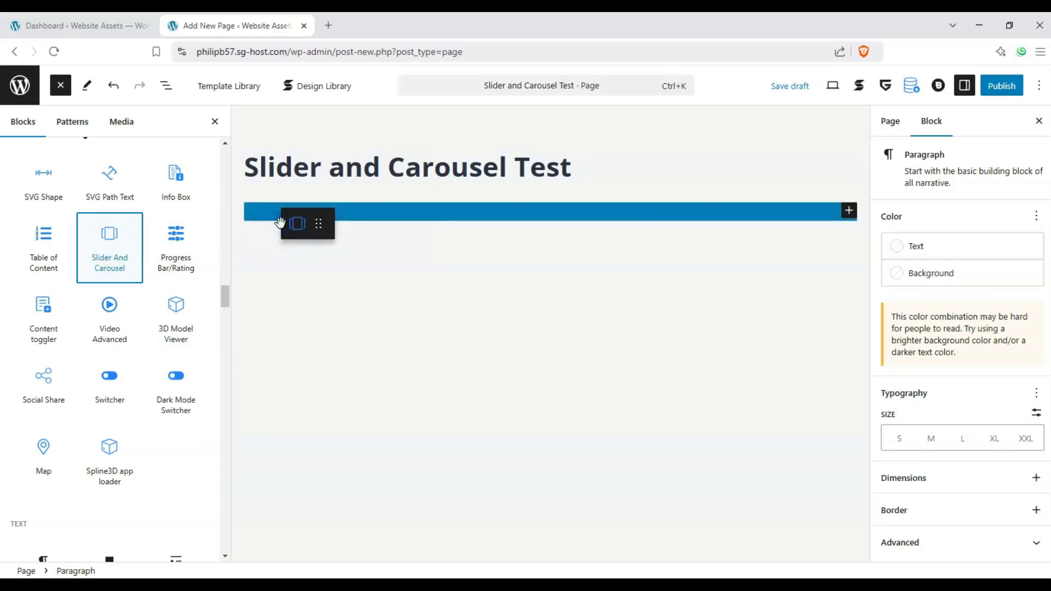
{"action": "left_click_drag", "start_coordinate": [279, 222], "coordinate": [280, 222]}
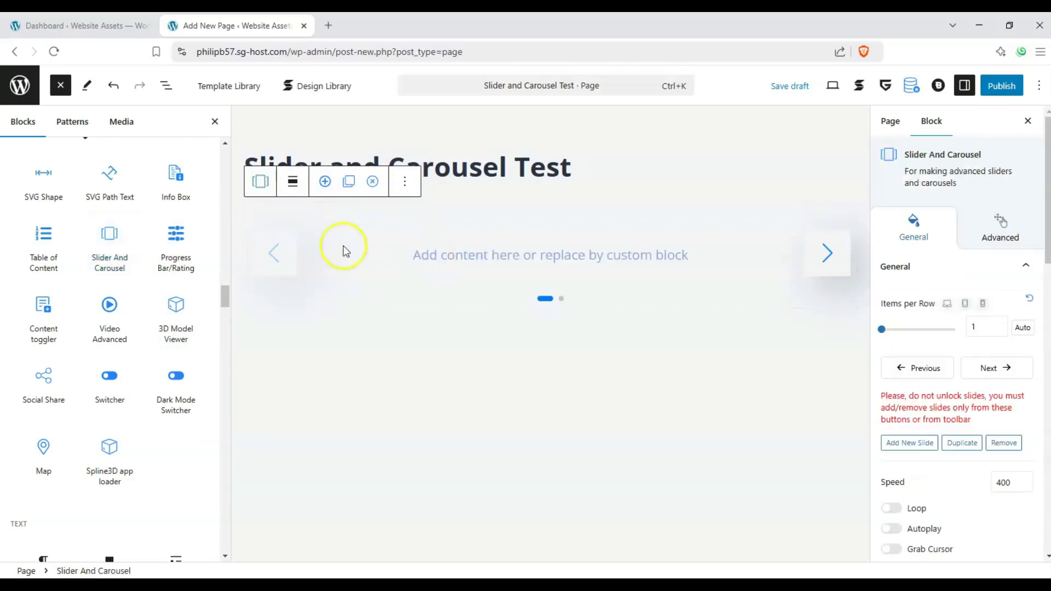
{"action": "left_click", "coordinate": [59, 85]}
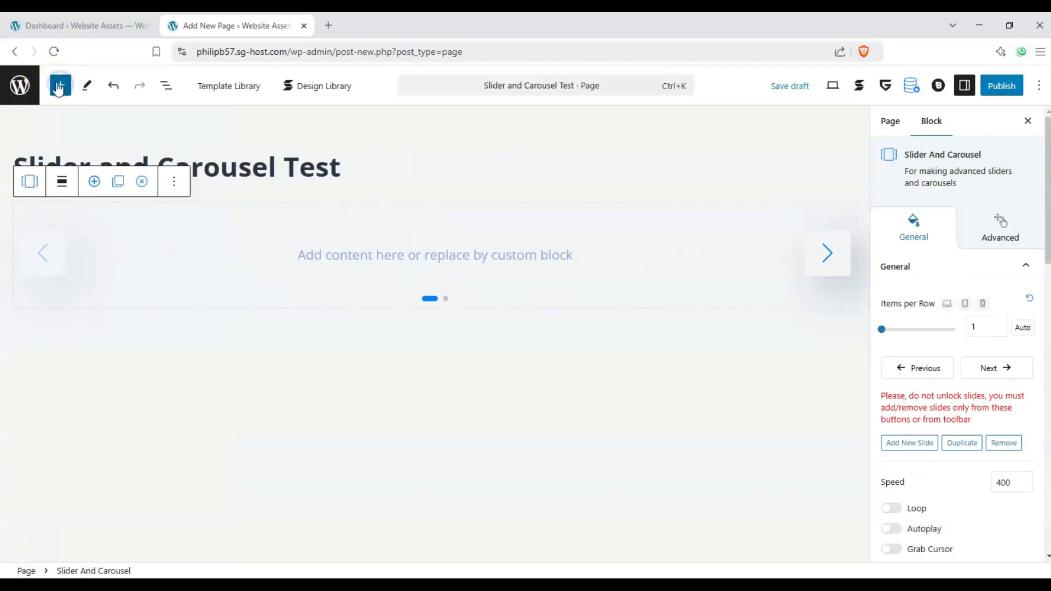
- Examine the Slider And Carousel block's general settings and the page-level settings
{"action": "left_click", "coordinate": [442, 266]}
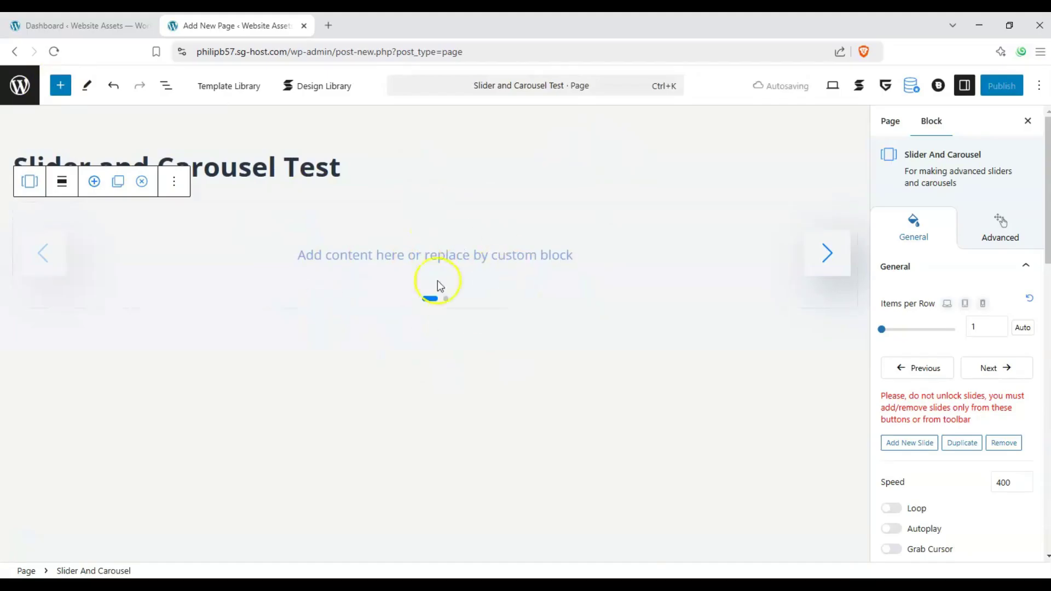
{"action": "left_click", "coordinate": [963, 89]}
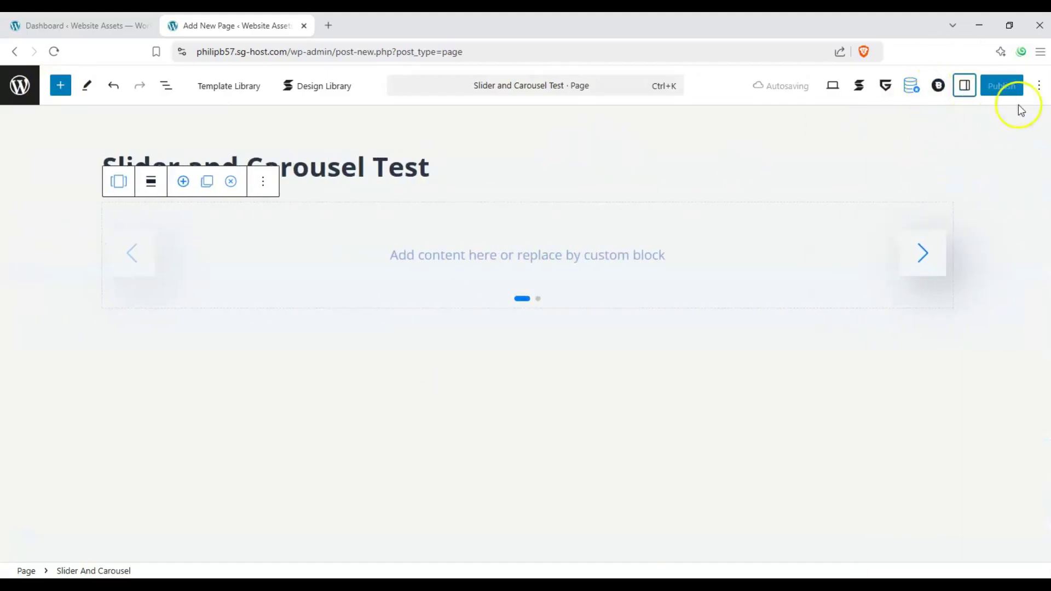
{"action": "left_click", "coordinate": [965, 86]}
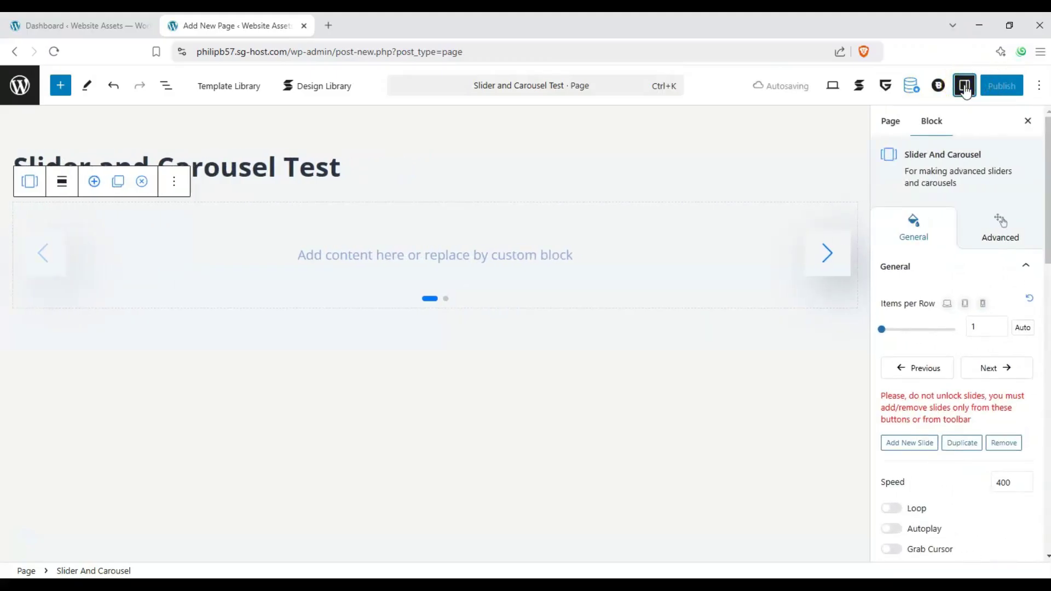
{"action": "scroll", "coordinate": [946, 309], "scroll_direction": "down", "scroll_amount": 4}
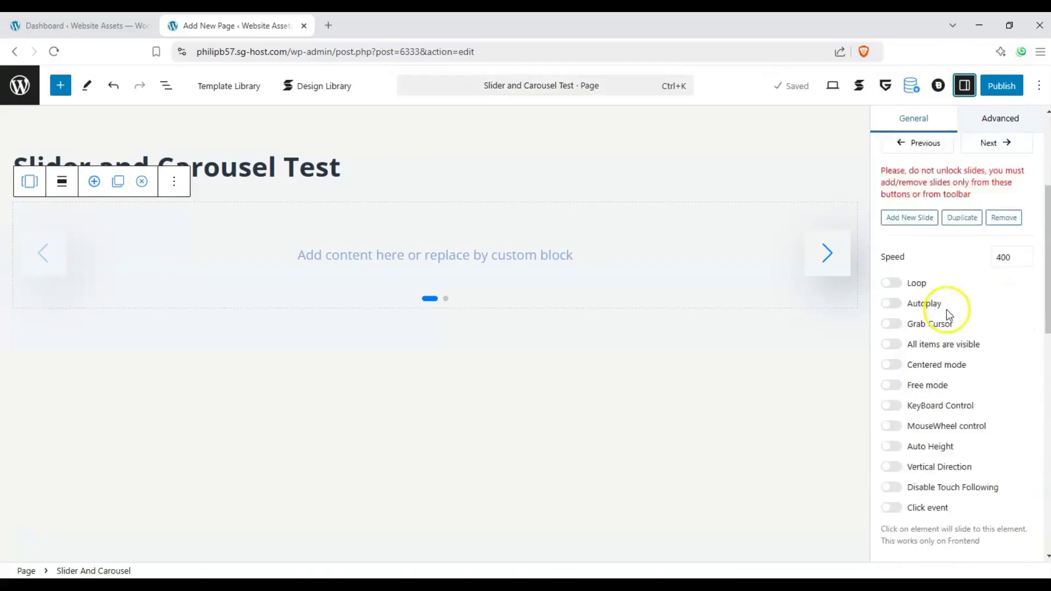
{"action": "scroll", "coordinate": [947, 309], "scroll_direction": "up", "scroll_amount": 5}
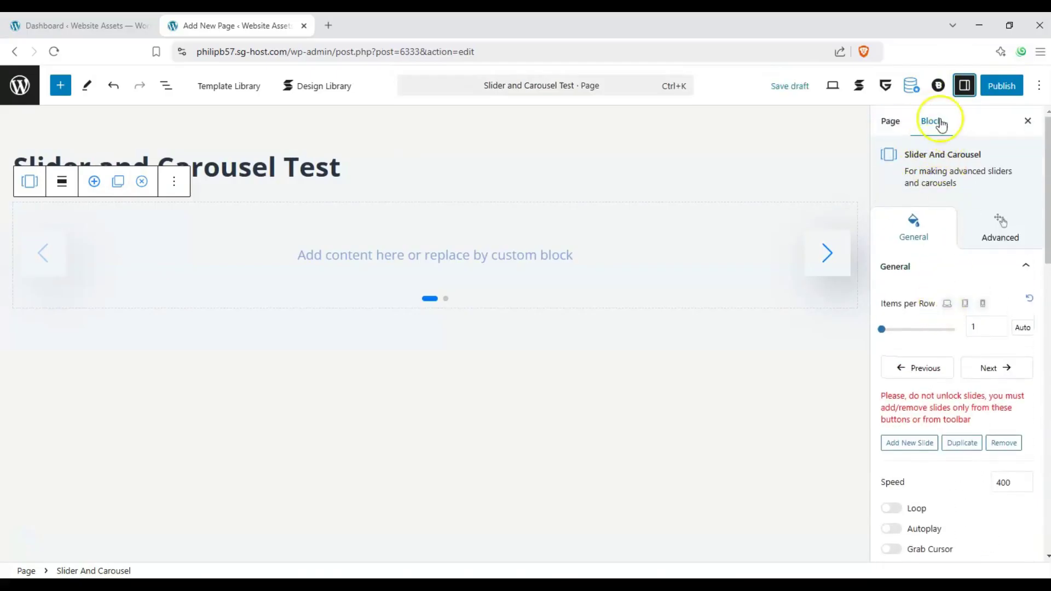
{"action": "left_click", "coordinate": [890, 122]}
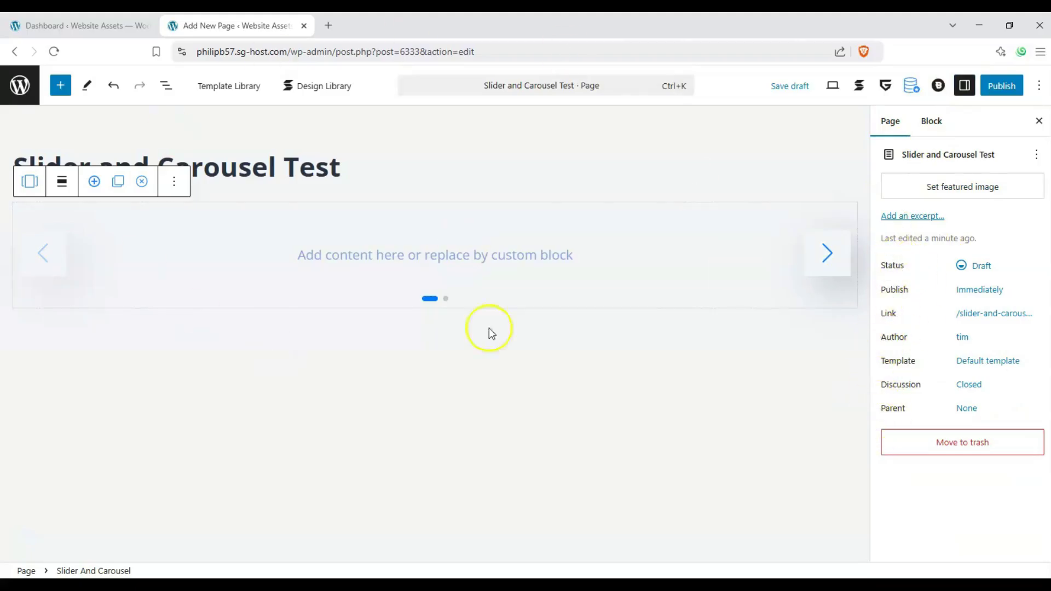
{"action": "left_click", "coordinate": [939, 127]}
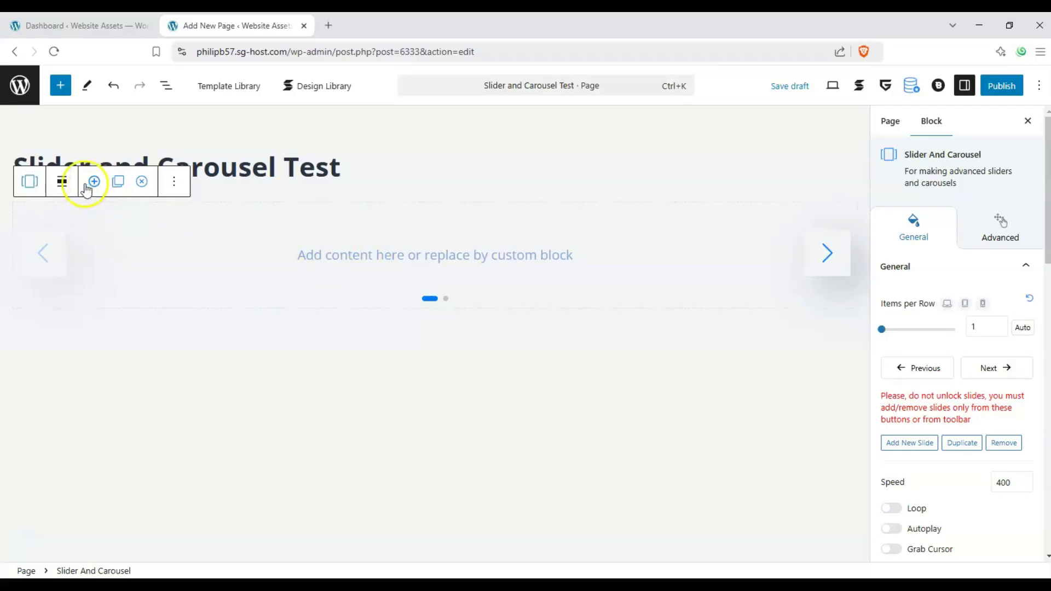
- Try the wide and full-width alignments on the slider block and reset its alignment to none
{"action": "left_click", "coordinate": [62, 184]}
{"action": "left_click", "coordinate": [80, 247]}
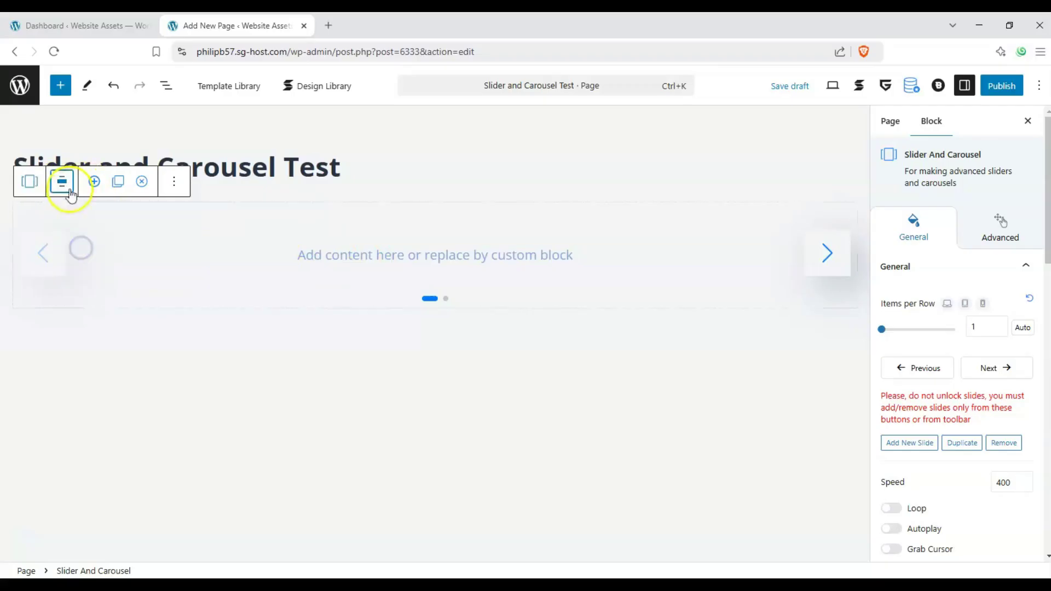
{"action": "left_click", "coordinate": [70, 196]}
{"action": "left_click", "coordinate": [77, 268]}
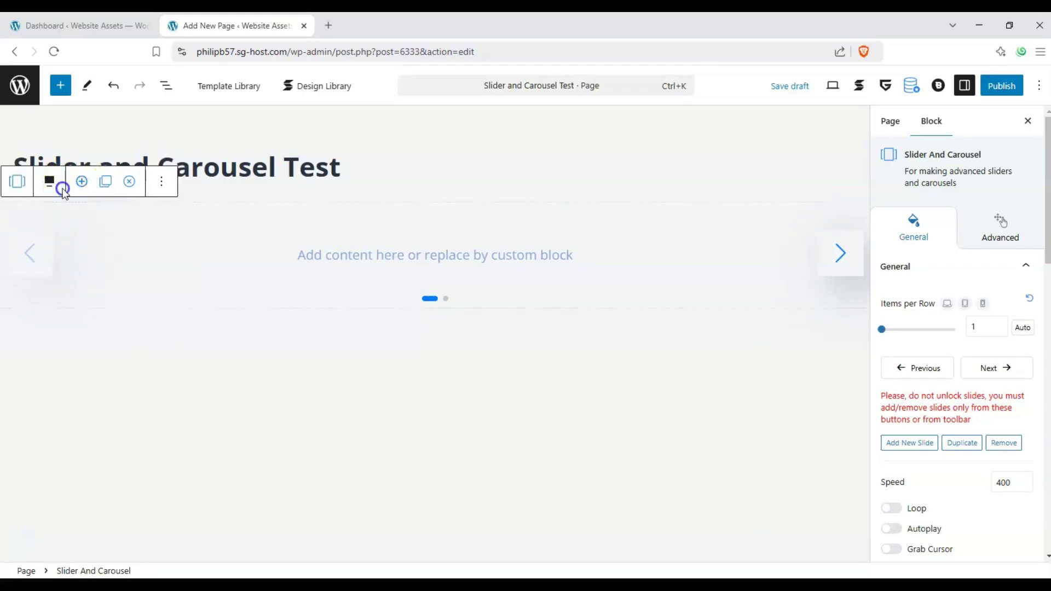
{"action": "left_click", "coordinate": [62, 190]}
{"action": "left_click", "coordinate": [70, 221]}
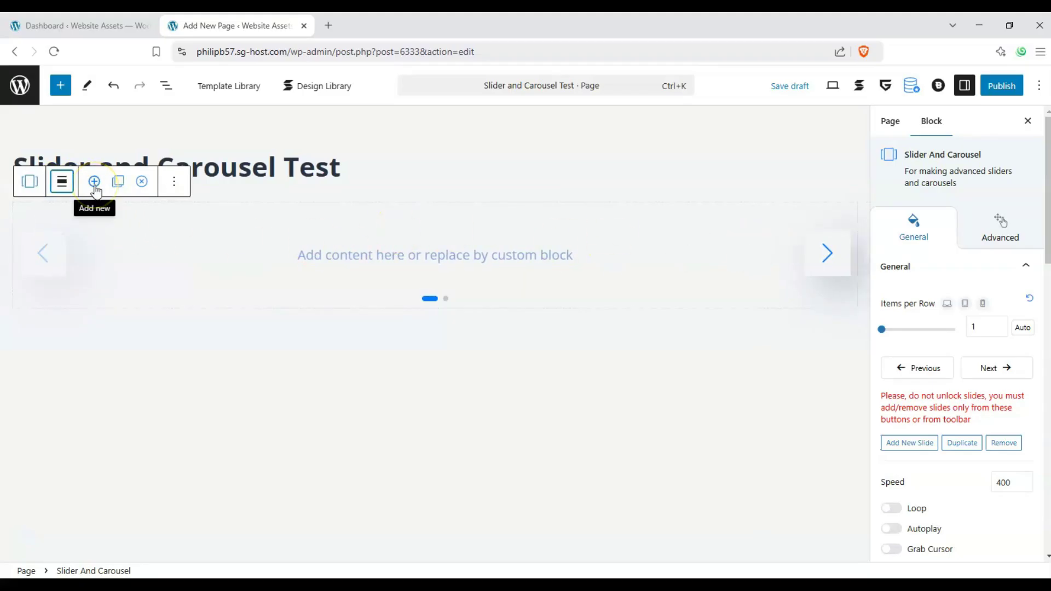
- Add two new slides to the slider and return to the first slide
{"action": "left_click", "coordinate": [118, 186]}
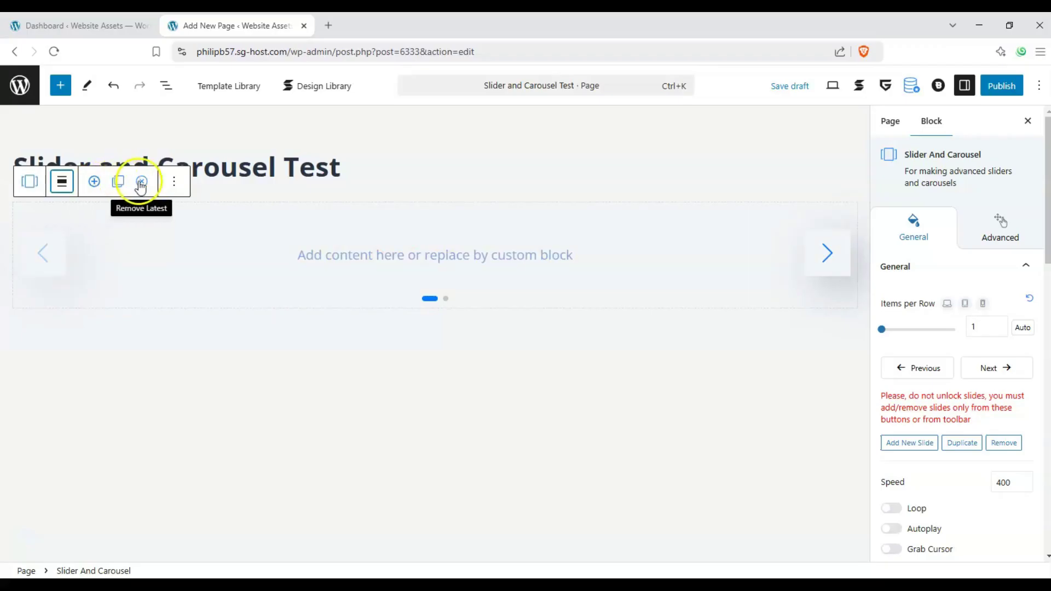
{"action": "left_click", "coordinate": [91, 184]}
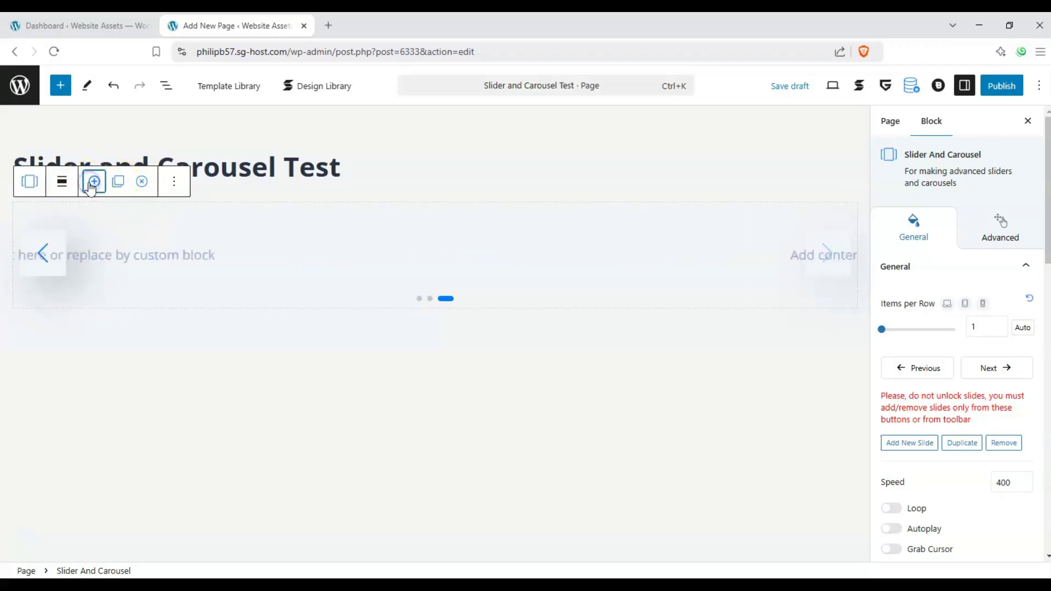
{"action": "left_click", "coordinate": [91, 185]}
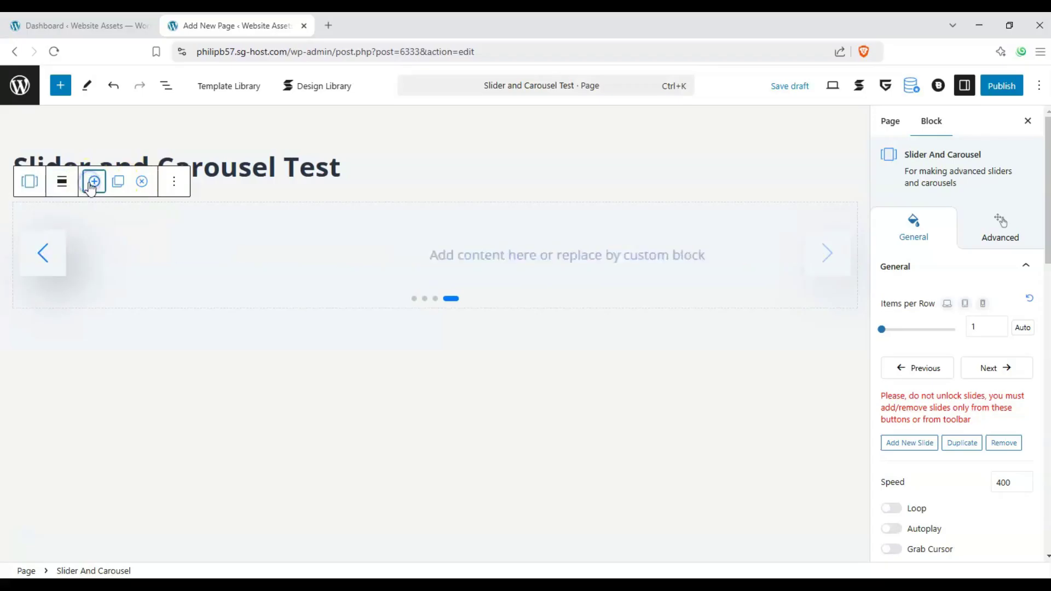
{"action": "left_click", "coordinate": [34, 258]}
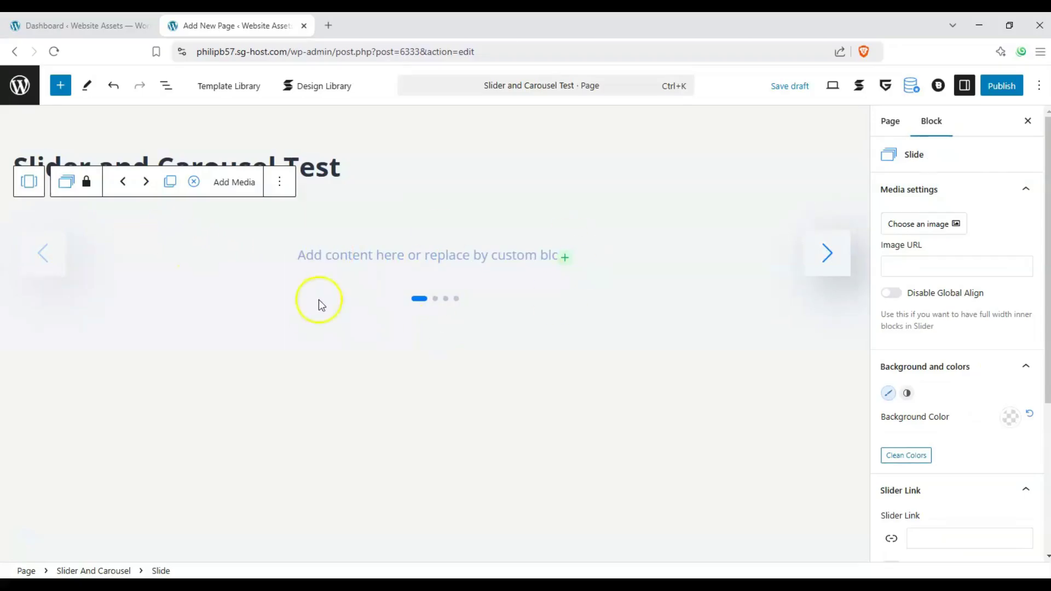
- Inspect the first slide's placeholder paragraph settings and the slide's options for adding media
{"action": "left_click", "coordinate": [352, 255]}
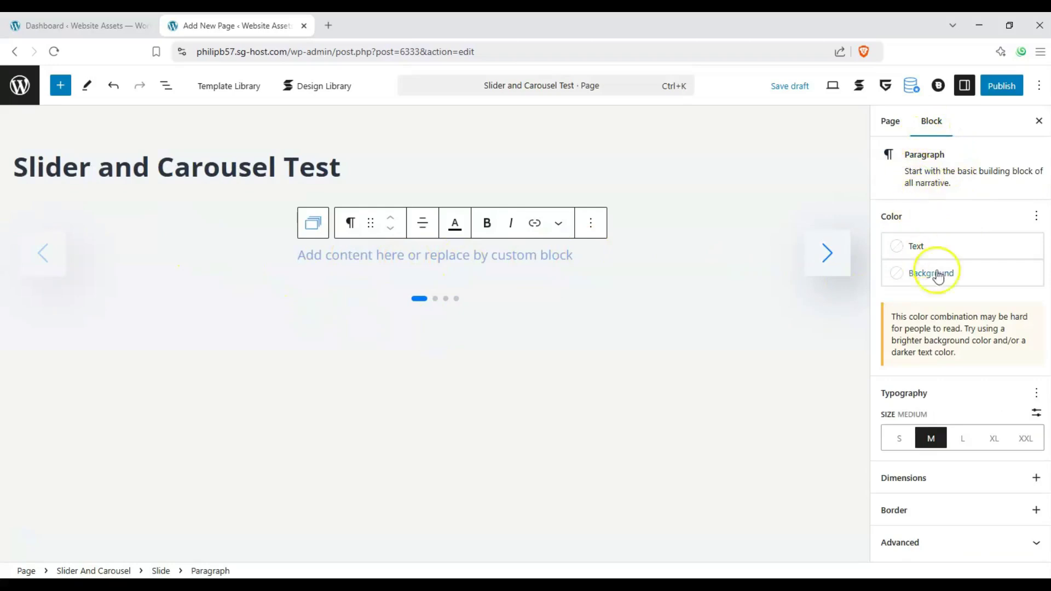
{"action": "left_click", "coordinate": [258, 264]}
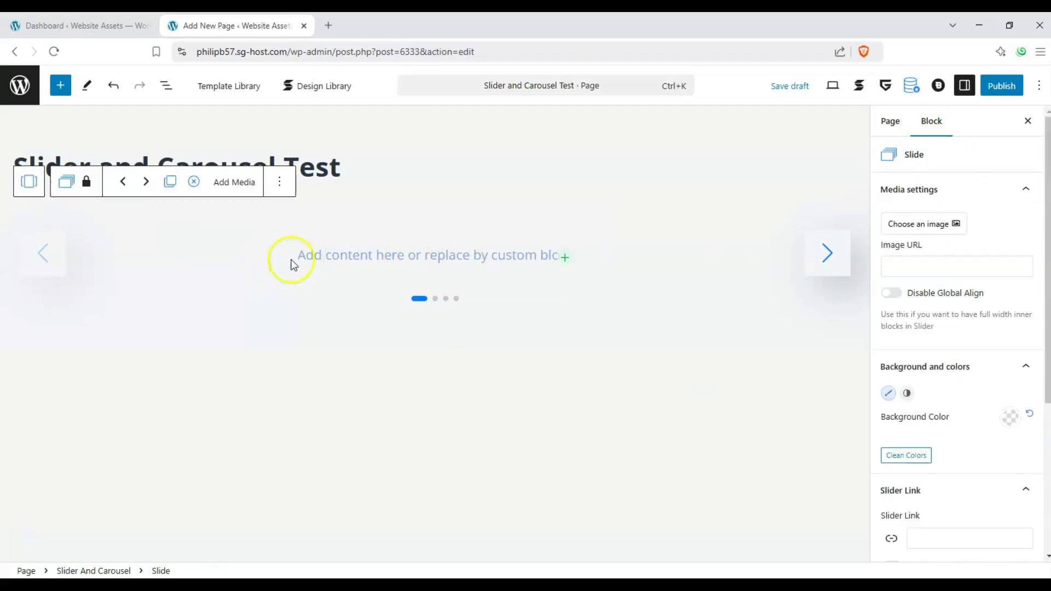
{"action": "left_click", "coordinate": [246, 184]}
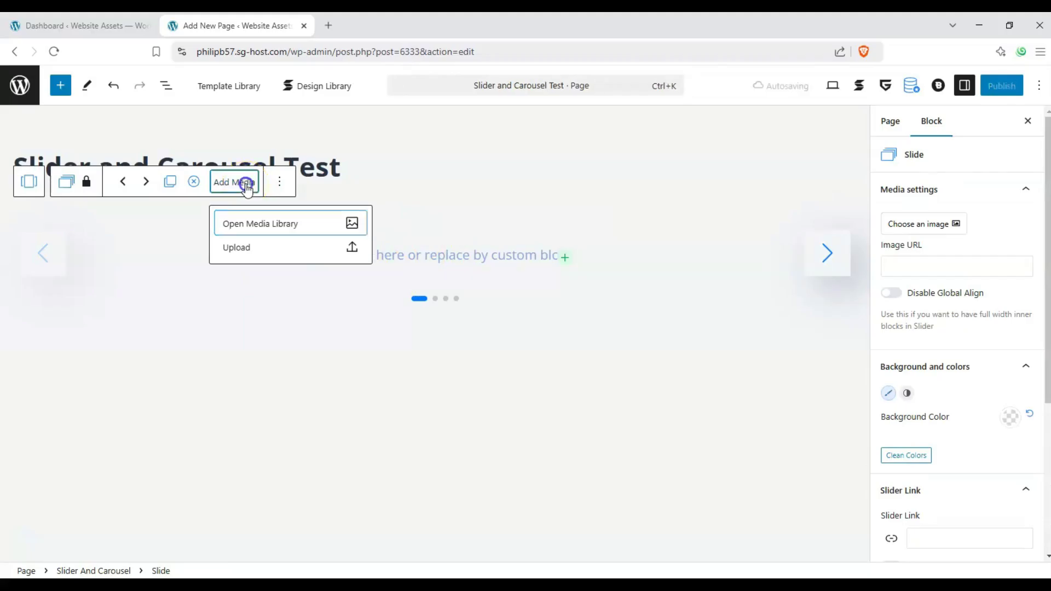
{"action": "left_click", "coordinate": [246, 184]}
- Insert a Quote block from the full block library into the first slide, below the placeholder paragraph
{"action": "left_click", "coordinate": [566, 259]}
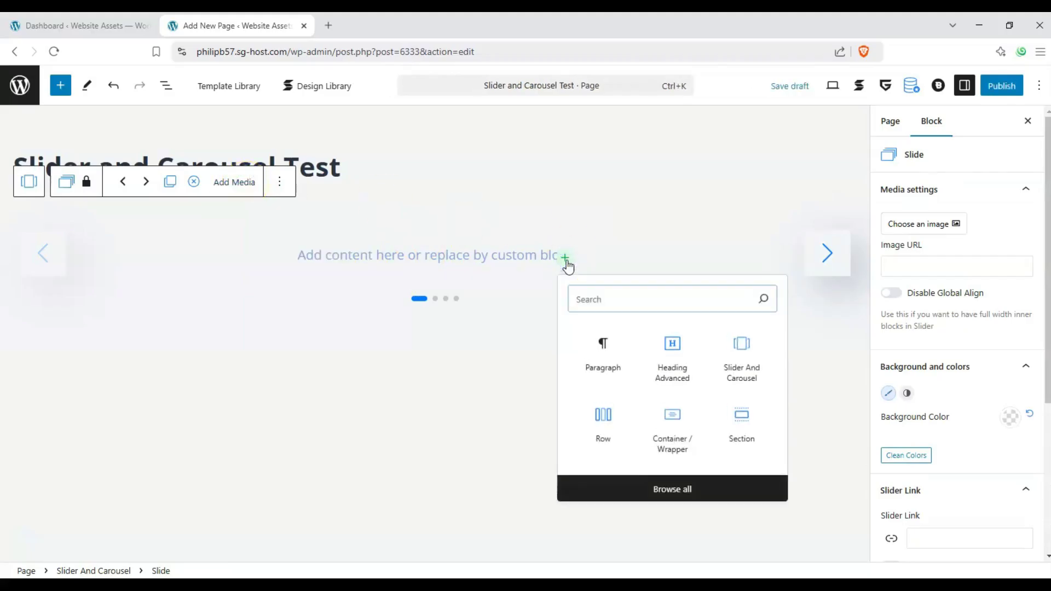
{"action": "left_click", "coordinate": [568, 262]}
{"action": "left_click", "coordinate": [685, 488]}
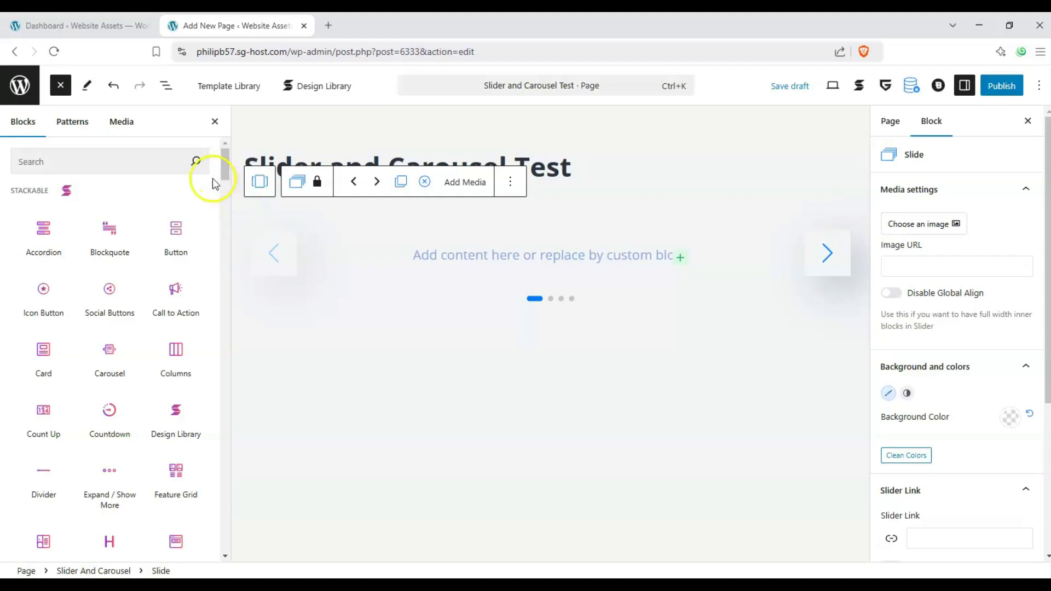
{"action": "left_click_drag", "start_coordinate": [225, 166], "coordinate": [211, 321]}
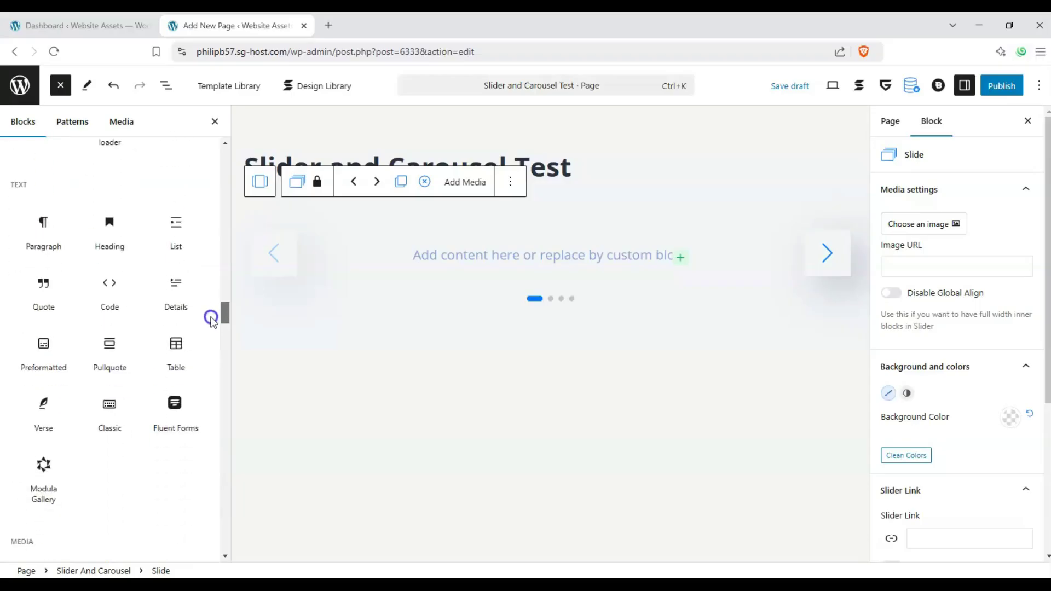
{"action": "mouse_move", "coordinate": [49, 284]}
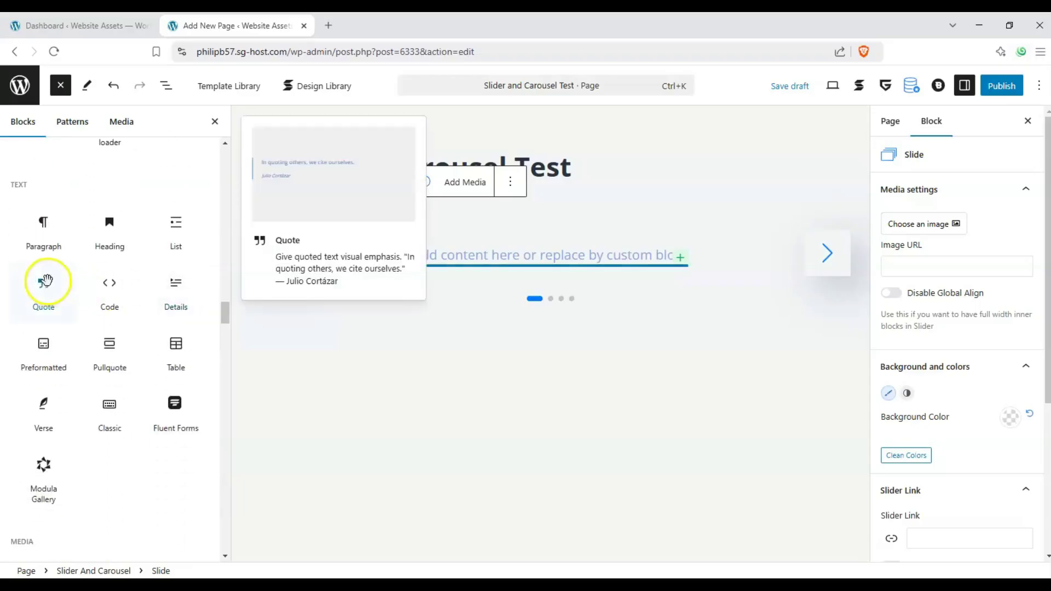
{"action": "left_click_drag", "start_coordinate": [45, 285], "coordinate": [383, 256]}
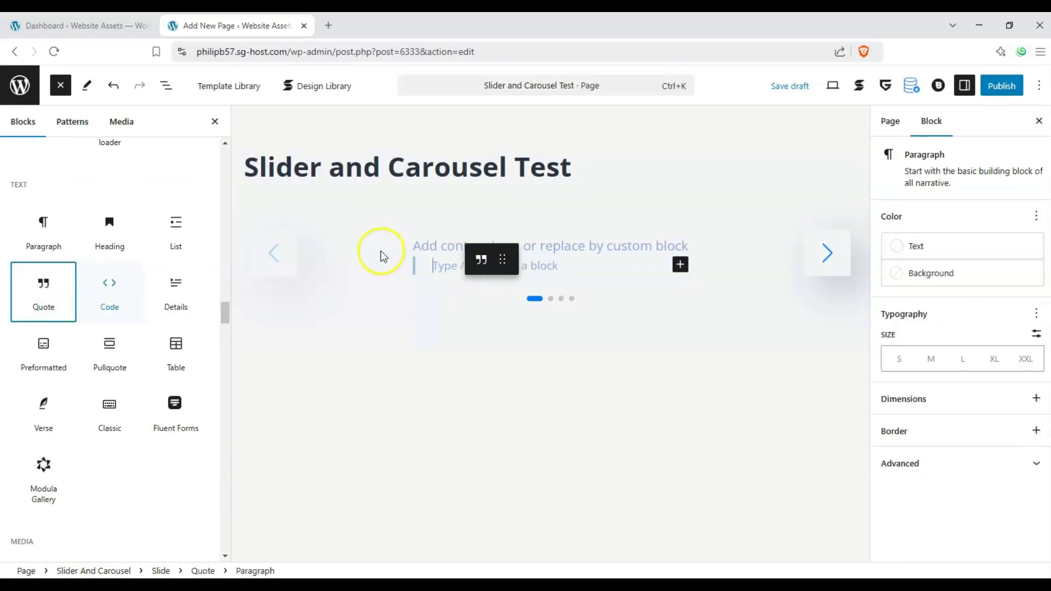
- Enter "This is a test quoute" in the first slide's placeholder paragraph and "-website assets" in the quote block
{"action": "left_click", "coordinate": [485, 250]}
{"action": "left_click", "coordinate": [483, 248]}
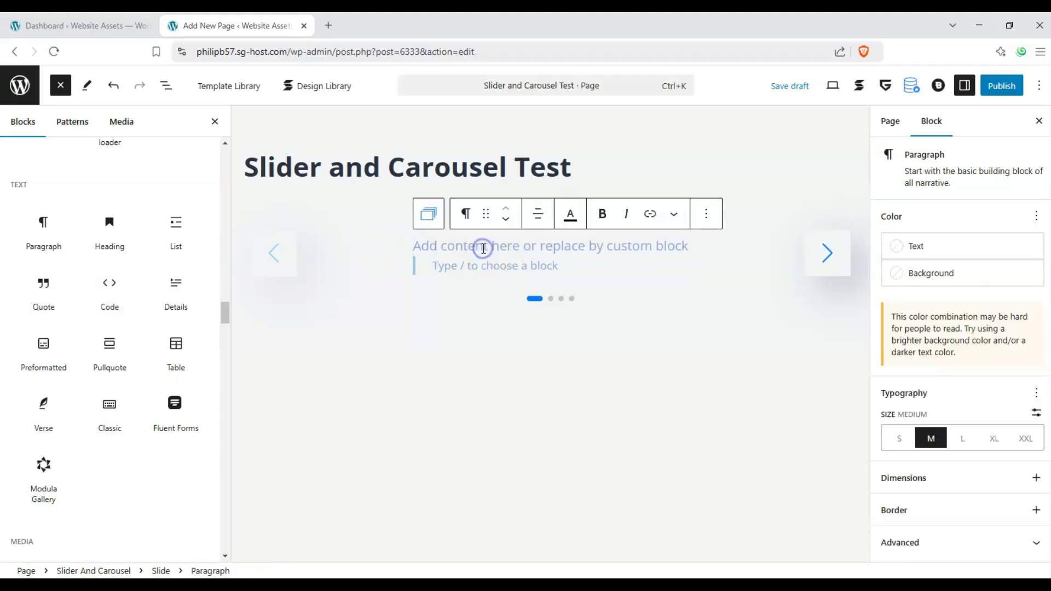
{"action": "type", "text": "This is a"}
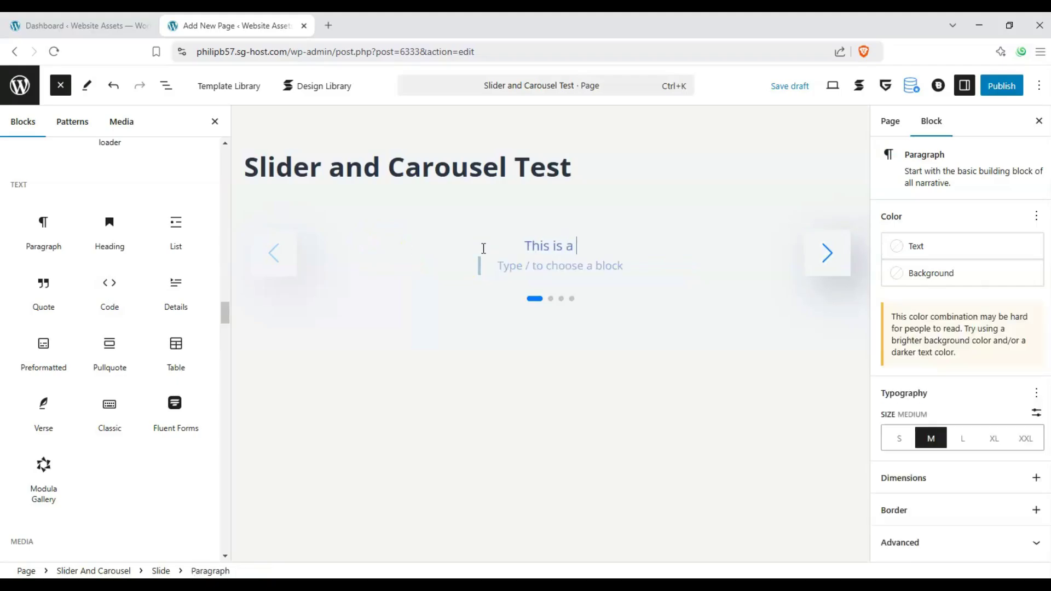
{"action": "type", "text": " test quoute"}
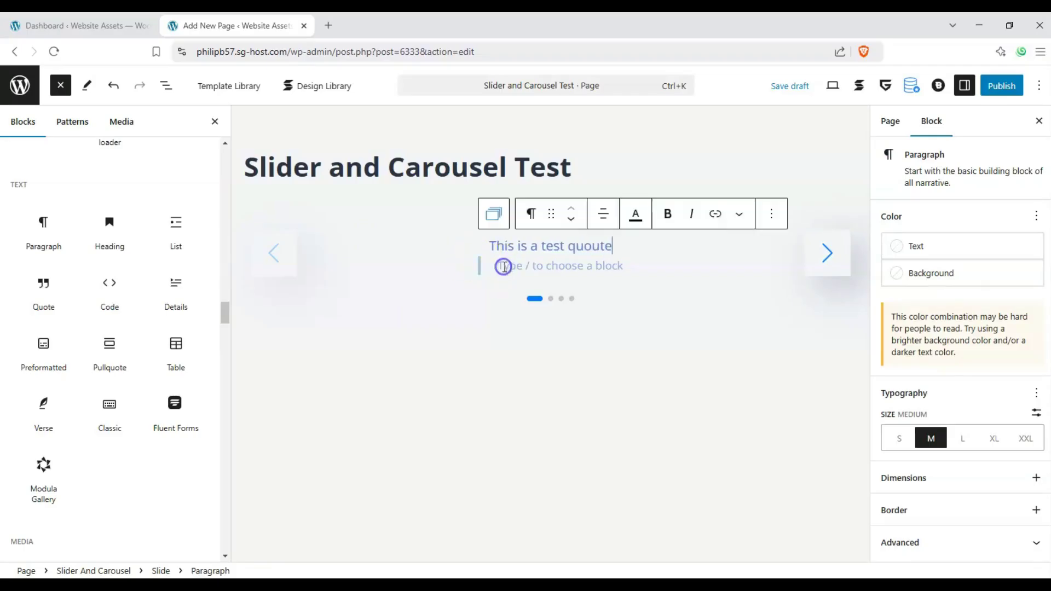
{"action": "left_click", "coordinate": [504, 267]}
{"action": "type", "text": "-we"}
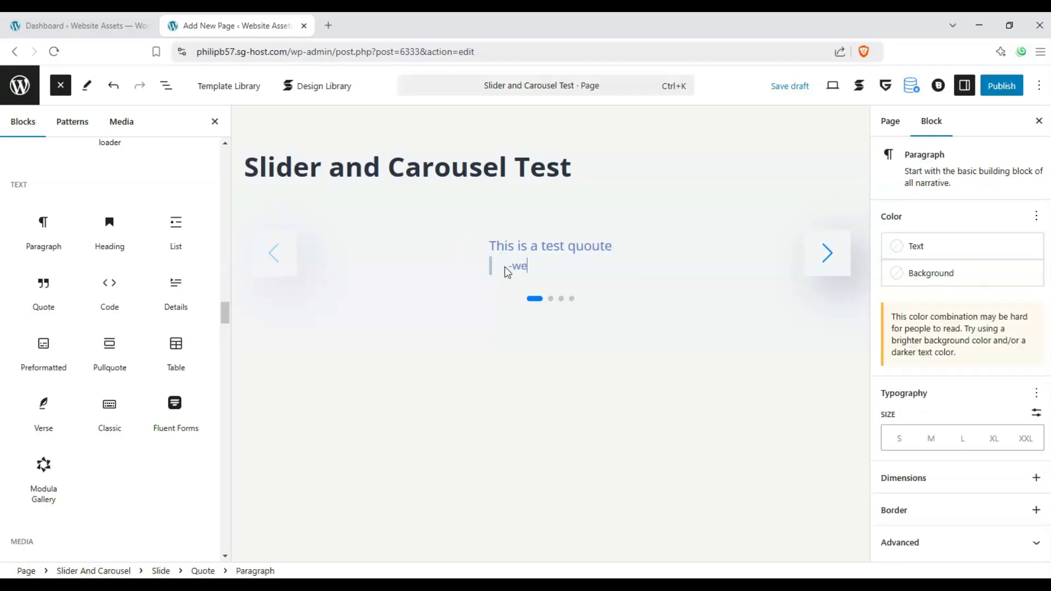
{"action": "type", "text": "bsite assets"}
{"action": "left_click", "coordinate": [633, 279]}
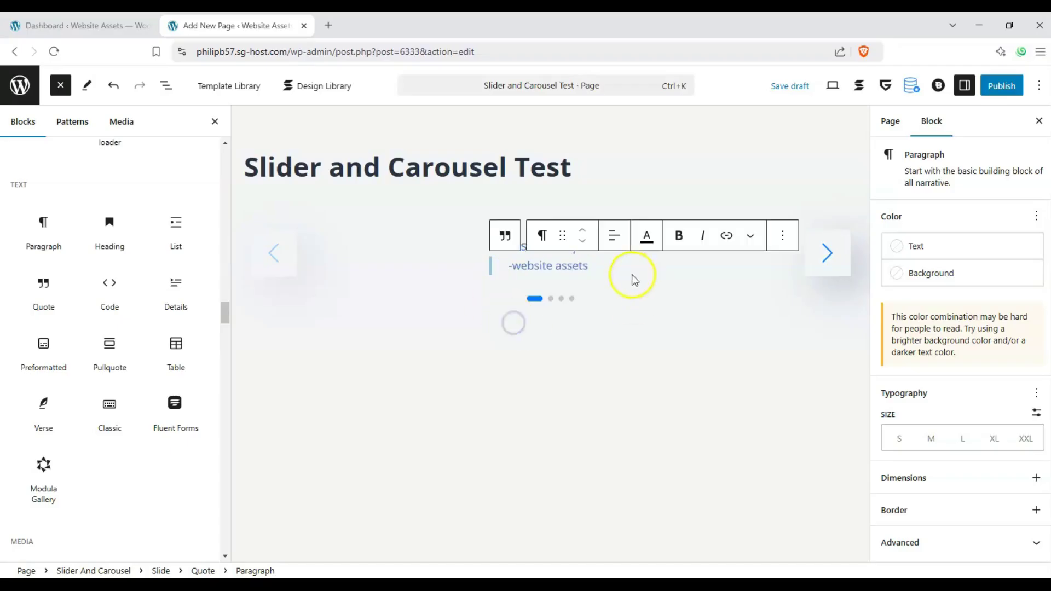
{"action": "left_click", "coordinate": [553, 270]}
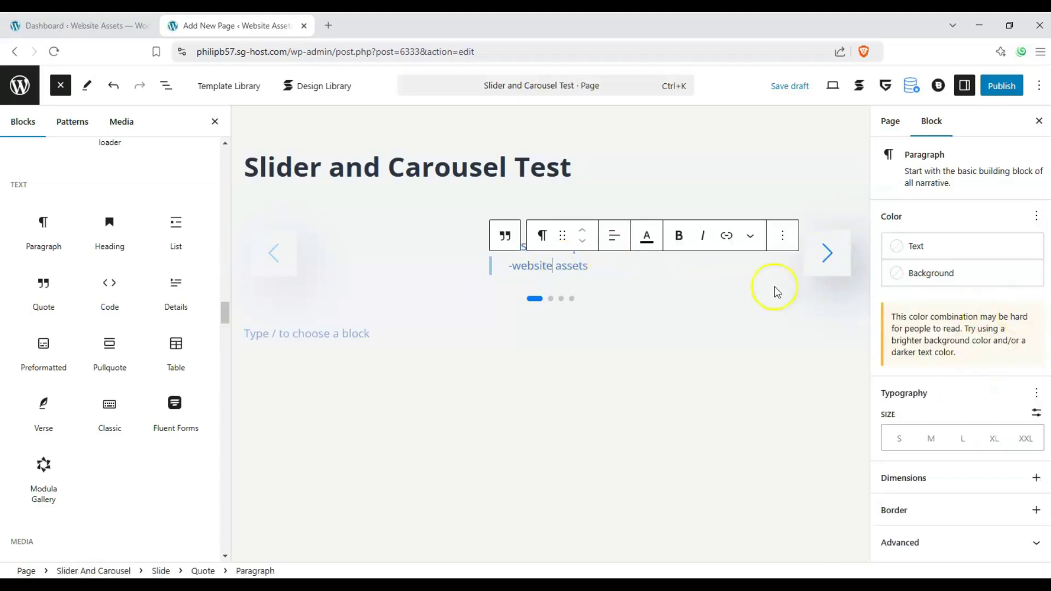
- Go to the second slide, select it, and open the media library to add its media
{"action": "left_click", "coordinate": [652, 299]}
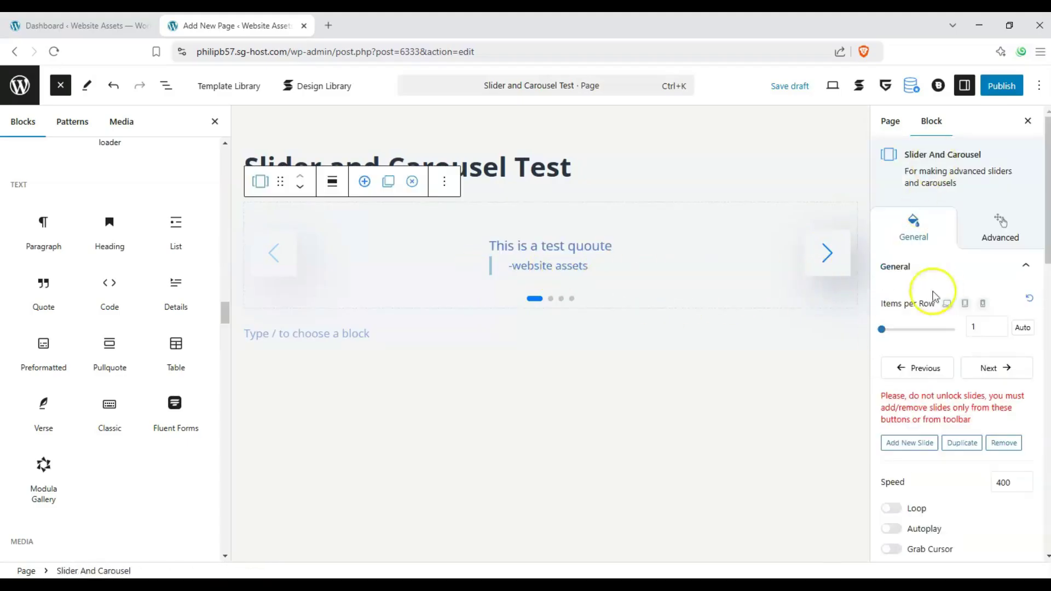
{"action": "left_click", "coordinate": [821, 261]}
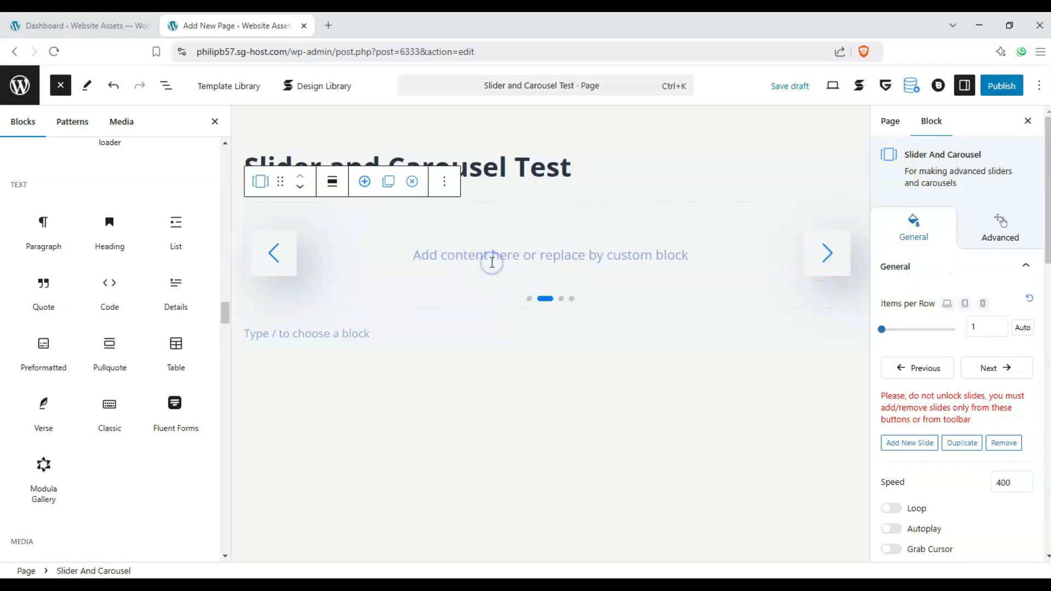
{"action": "left_click", "coordinate": [482, 256]}
{"action": "left_click", "coordinate": [381, 261]}
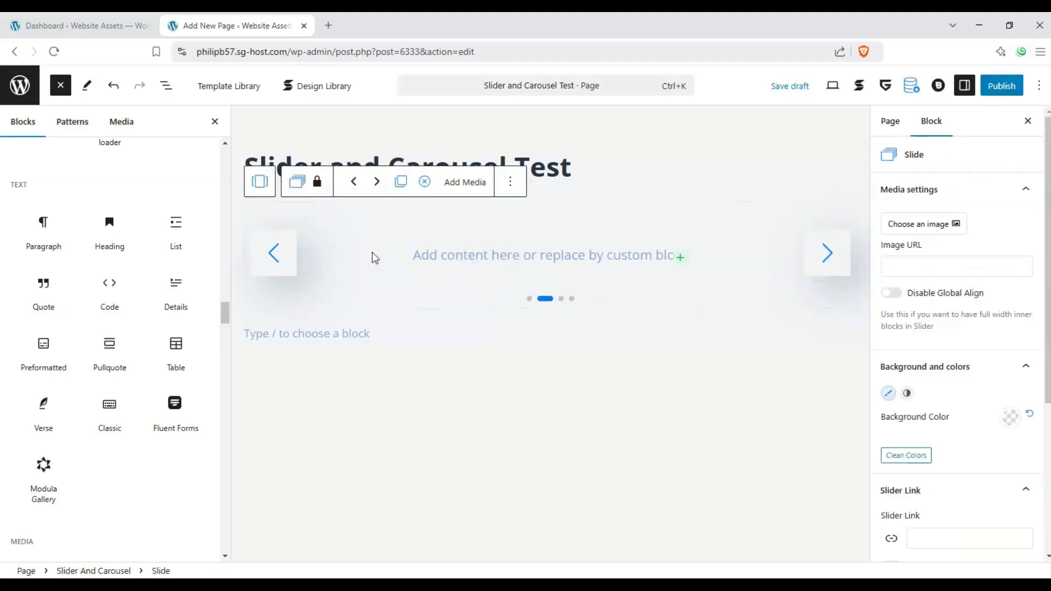
{"action": "left_click", "coordinate": [472, 182]}
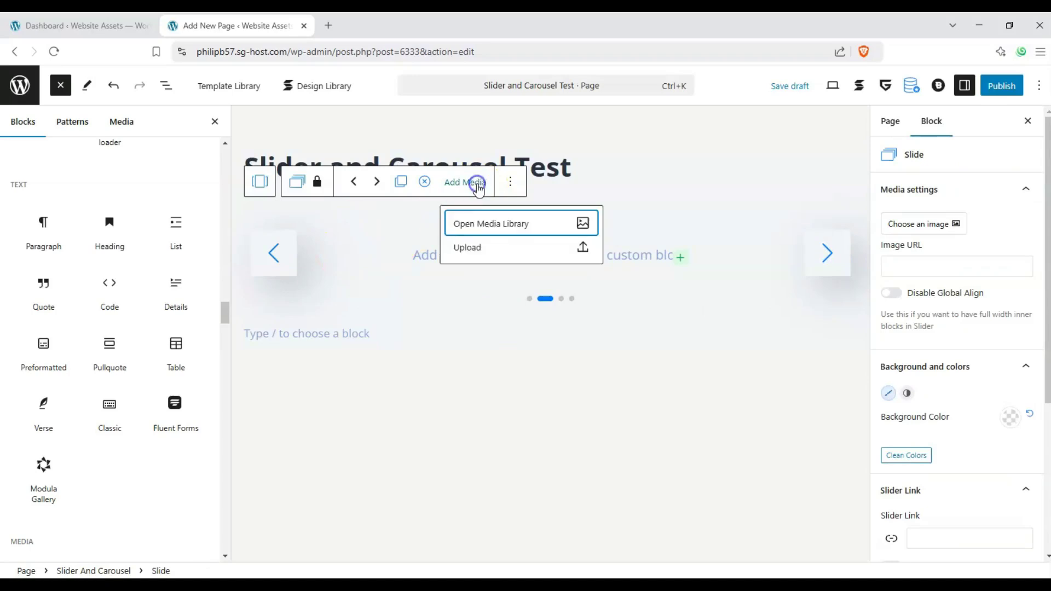
{"action": "left_click", "coordinate": [475, 224]}
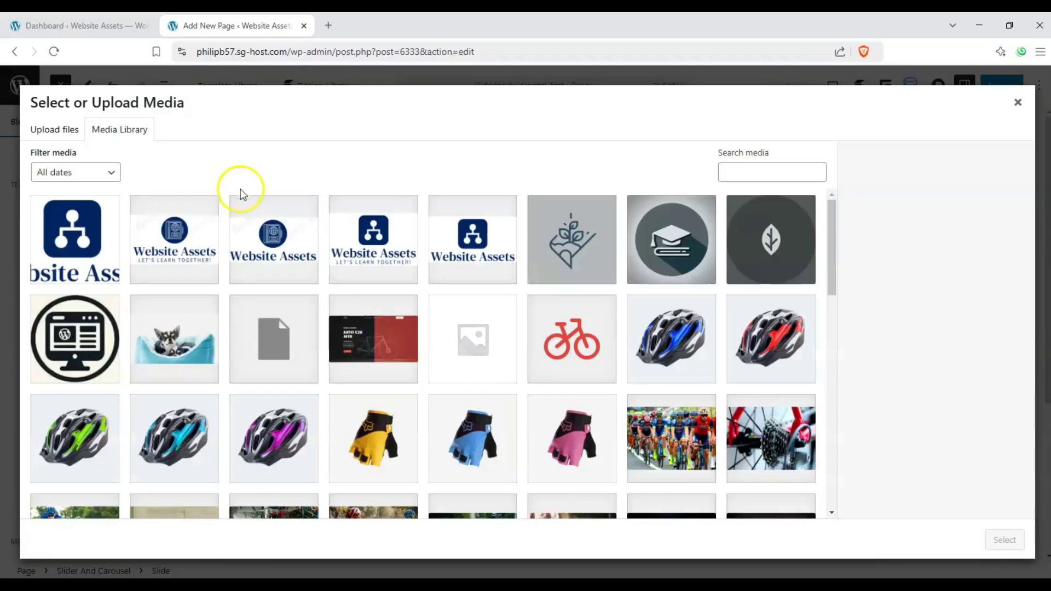
- Browse the media library and set the puppy image product-thumb-18_optimized-edited.webp as the second slide's background
{"action": "scroll", "coordinate": [383, 307], "scroll_direction": "down", "scroll_amount": 12}
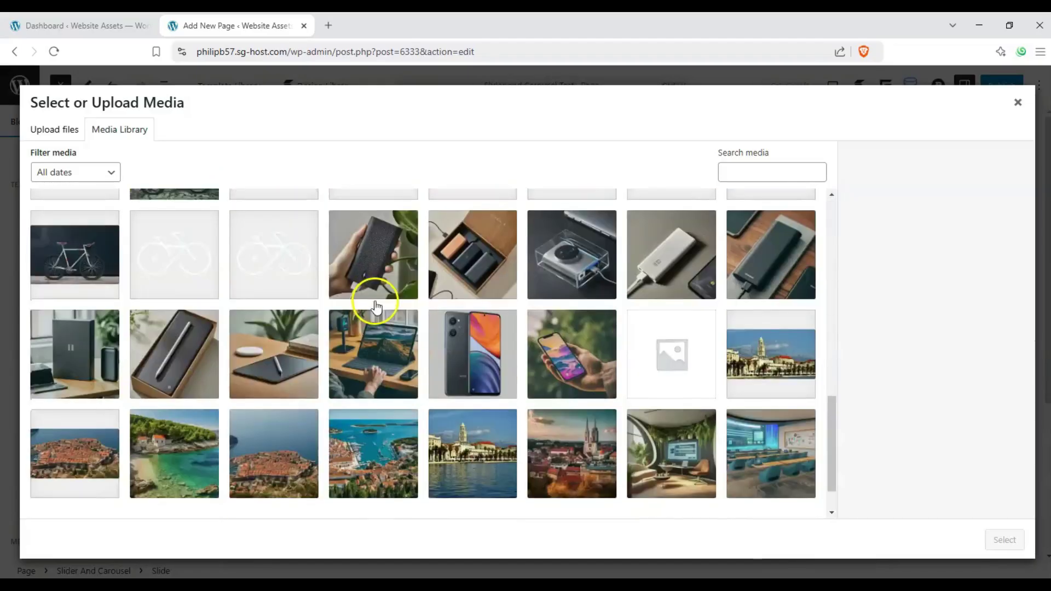
{"action": "scroll", "coordinate": [375, 306], "scroll_direction": "down", "scroll_amount": 1}
{"action": "left_click", "coordinate": [433, 500]}
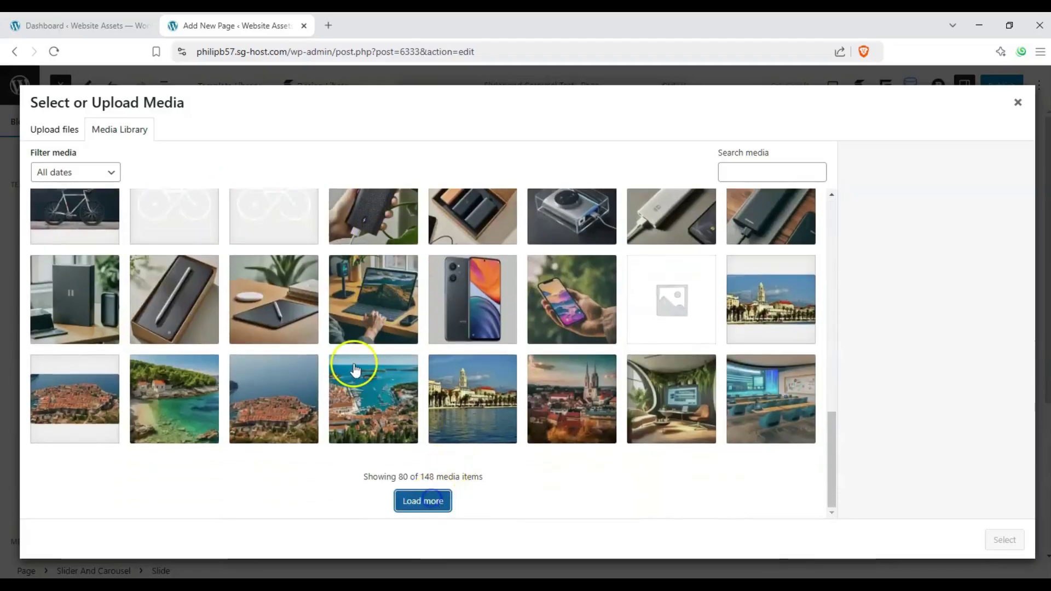
{"action": "scroll", "coordinate": [355, 370], "scroll_direction": "down", "scroll_amount": 10}
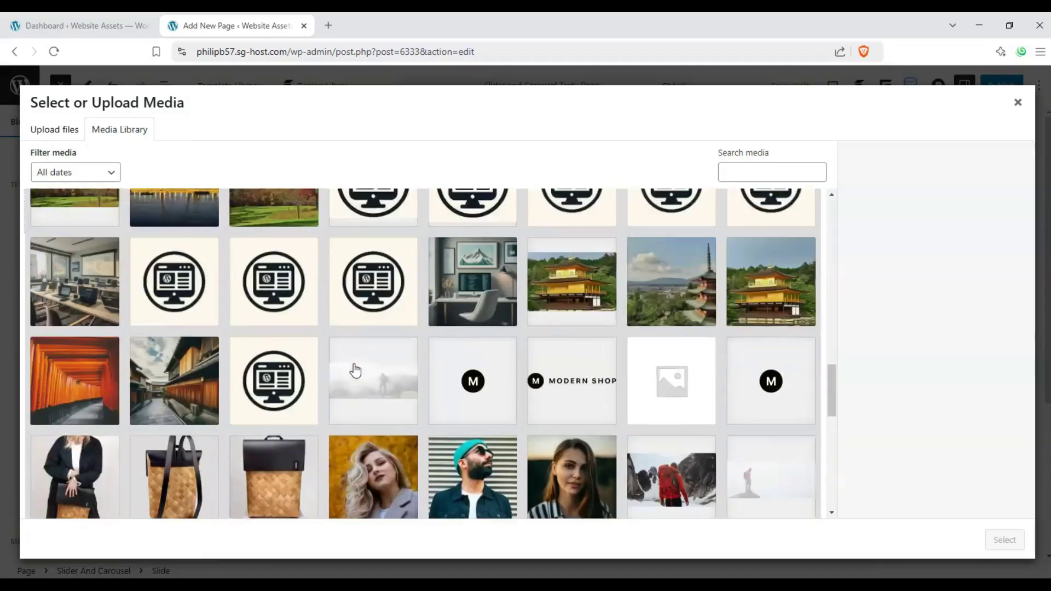
{"action": "scroll", "coordinate": [355, 369], "scroll_direction": "up", "scroll_amount": 15}
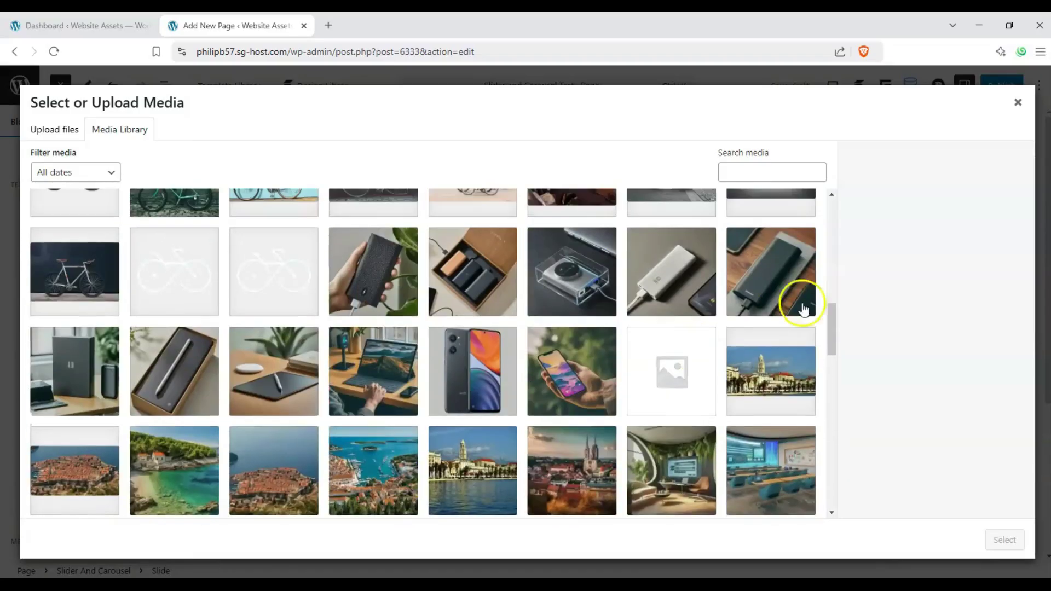
{"action": "left_click_drag", "start_coordinate": [832, 319], "coordinate": [830, 203]}
{"action": "left_click", "coordinate": [195, 331]}
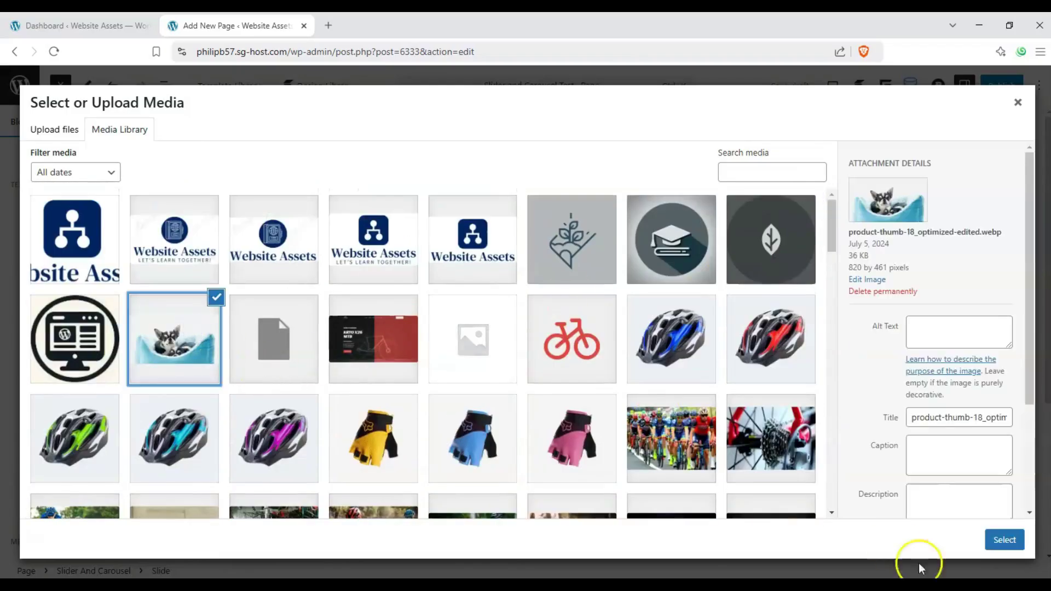
{"action": "left_click", "coordinate": [1000, 539]}
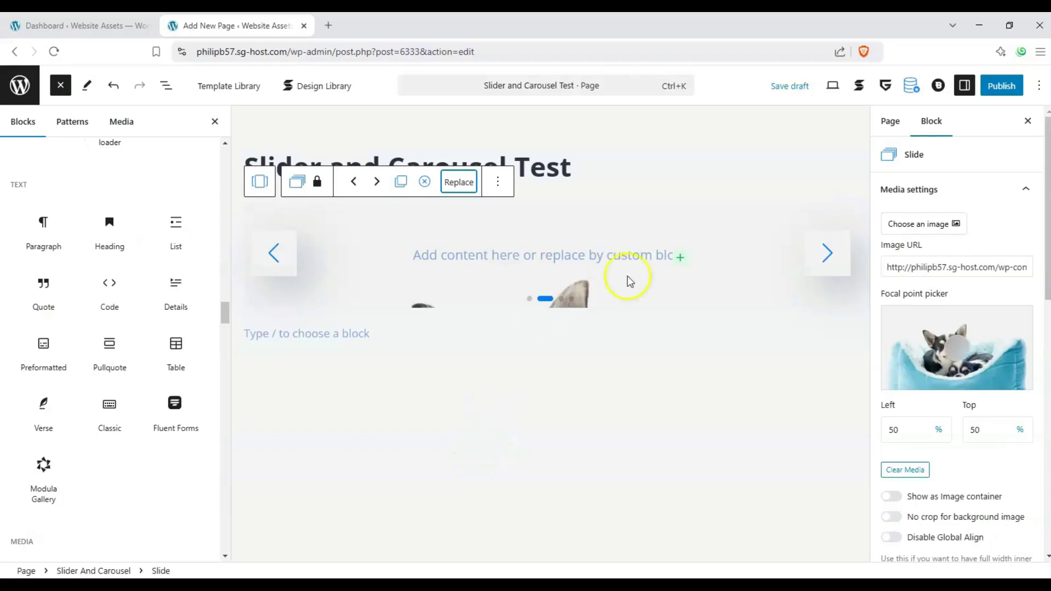
- Set the slide image's focal point to 52% left and 46% top, and check the slider by moving back and forth
{"action": "left_click_drag", "start_coordinate": [925, 370], "coordinate": [954, 351]}
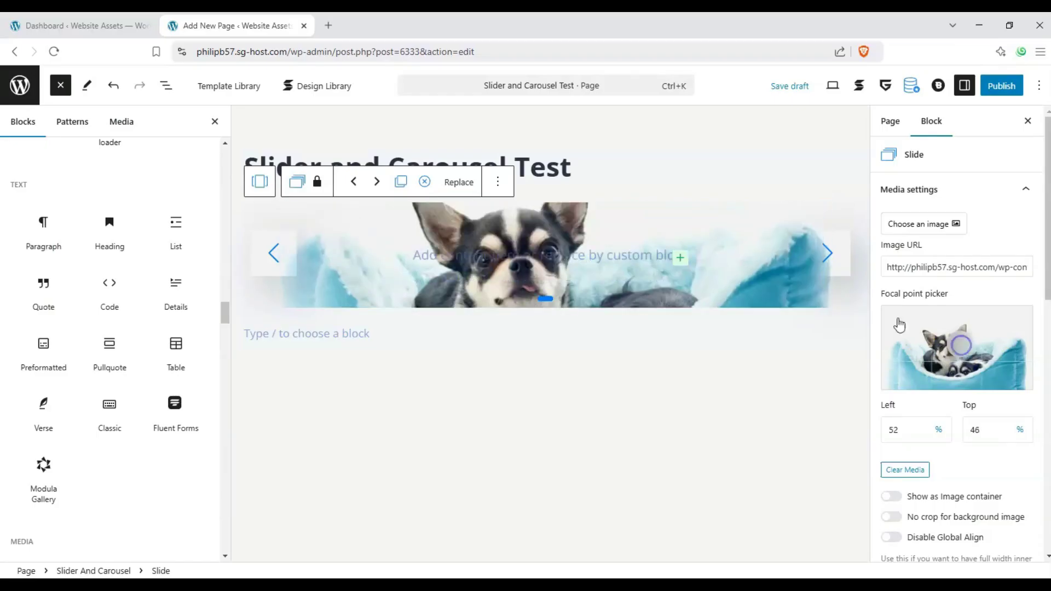
{"action": "left_click", "coordinate": [262, 257]}
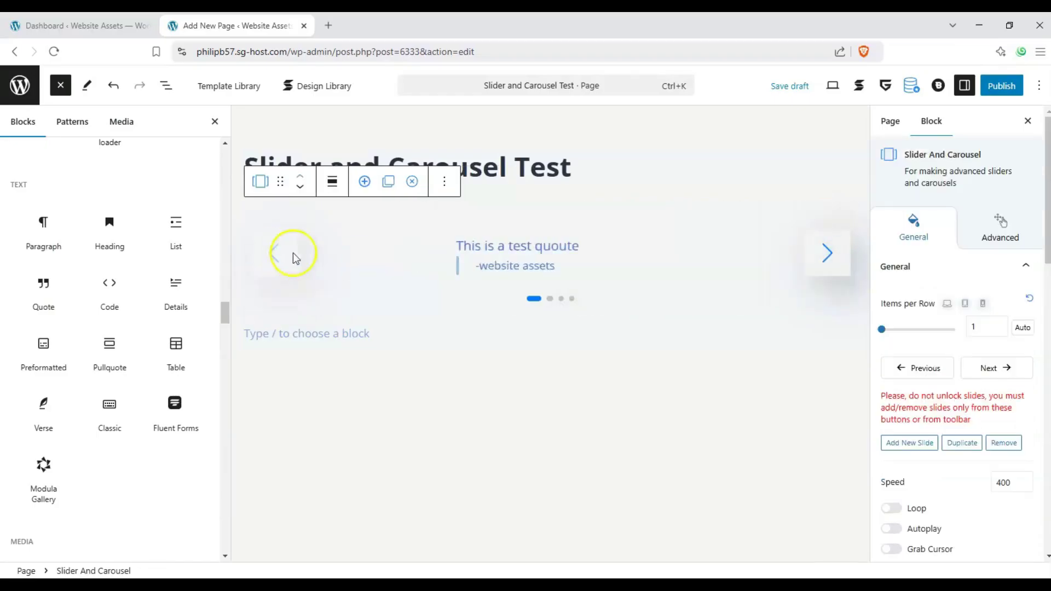
{"action": "left_click", "coordinate": [828, 249]}
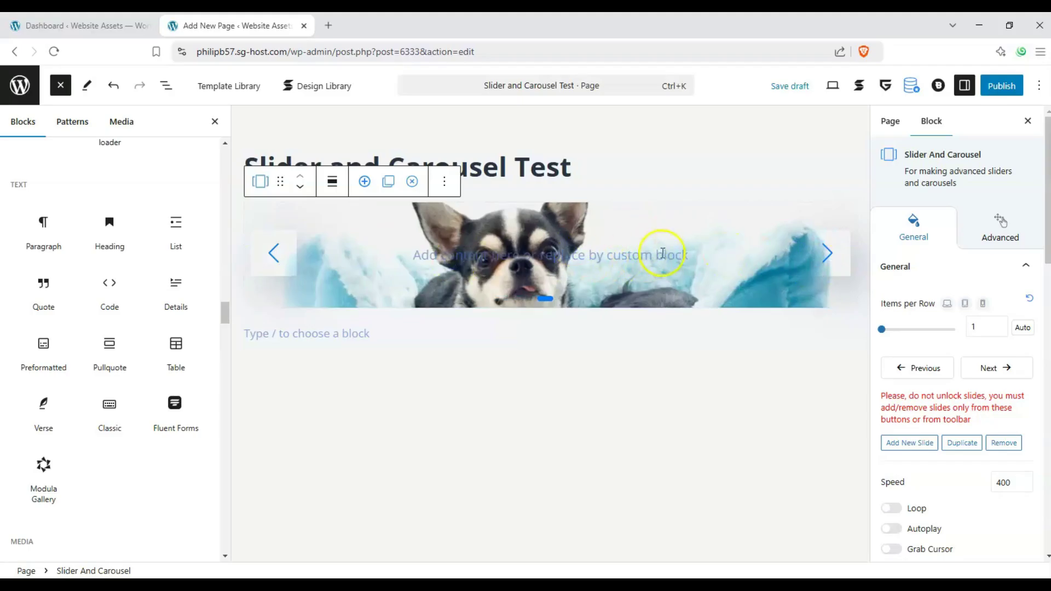
- Search the block library for "ima" and insert an Image Advanced block into the second slide
{"action": "left_click", "coordinate": [663, 254]}
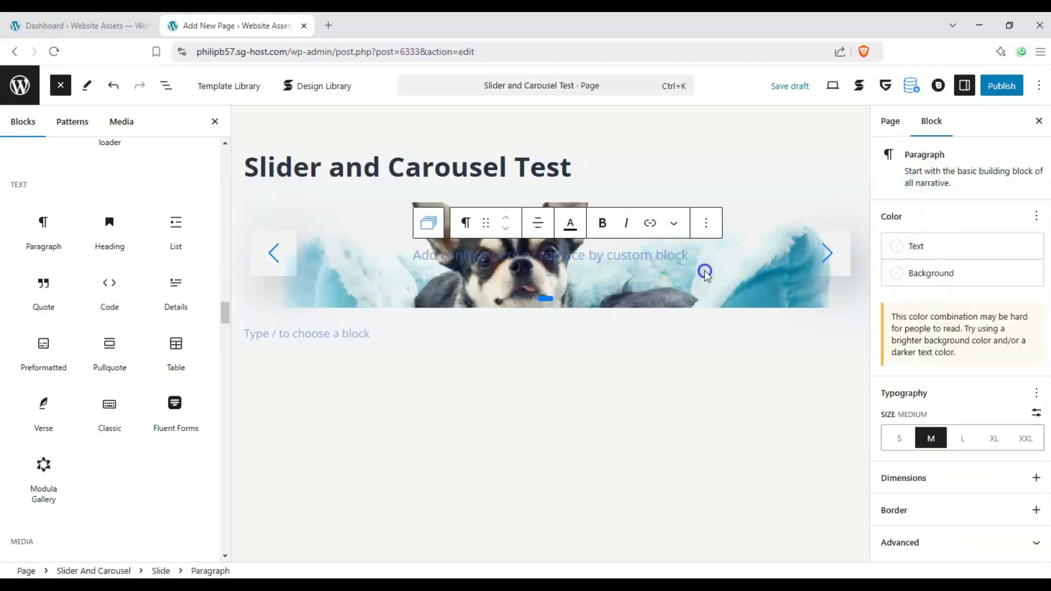
{"action": "left_click", "coordinate": [681, 265]}
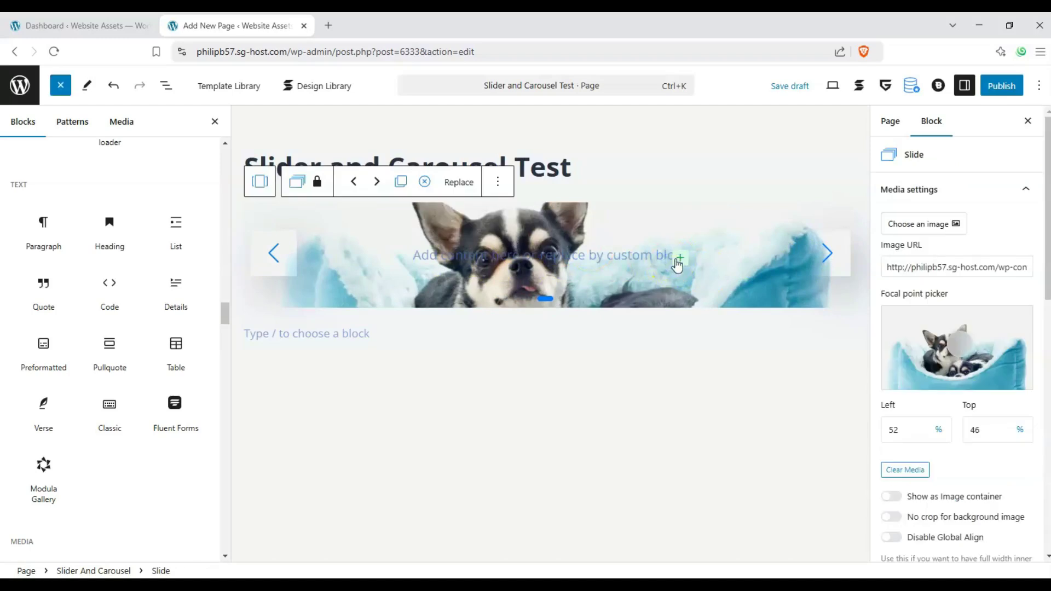
{"action": "left_click", "coordinate": [679, 258]}
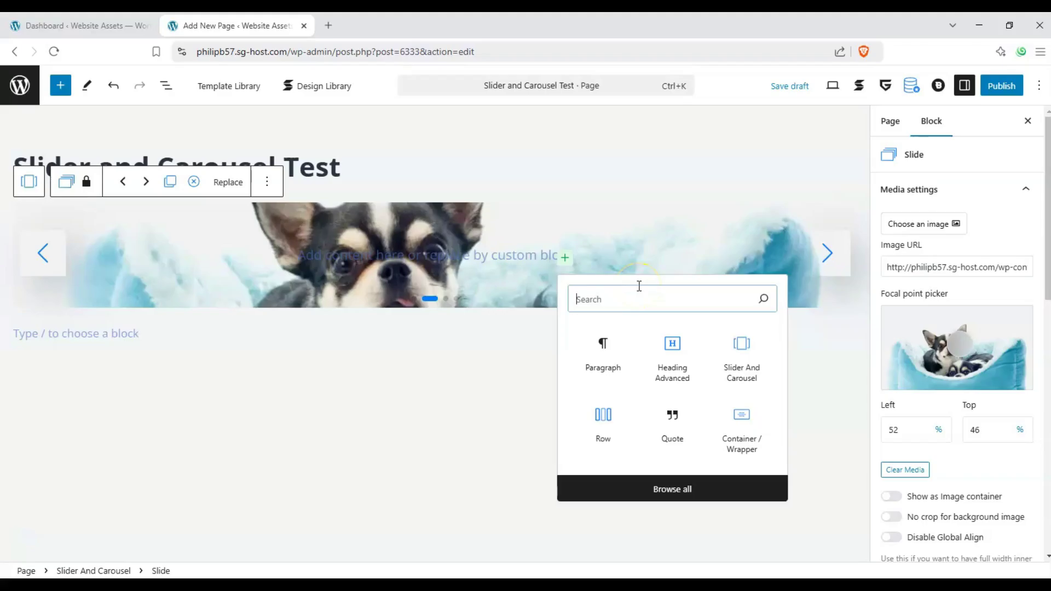
{"action": "type", "text": "ima"}
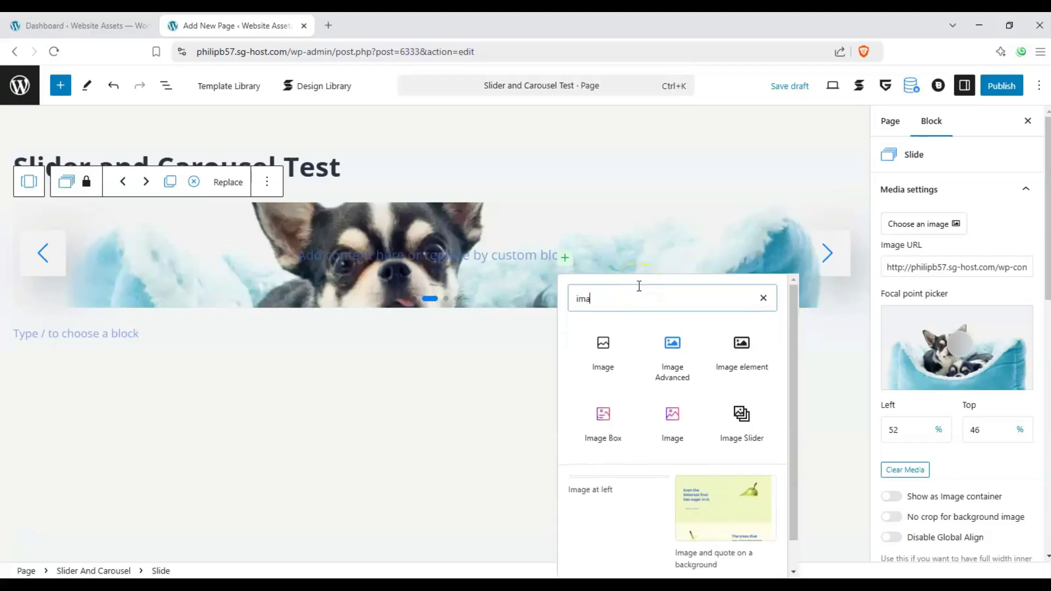
{"action": "left_click", "coordinate": [678, 350]}
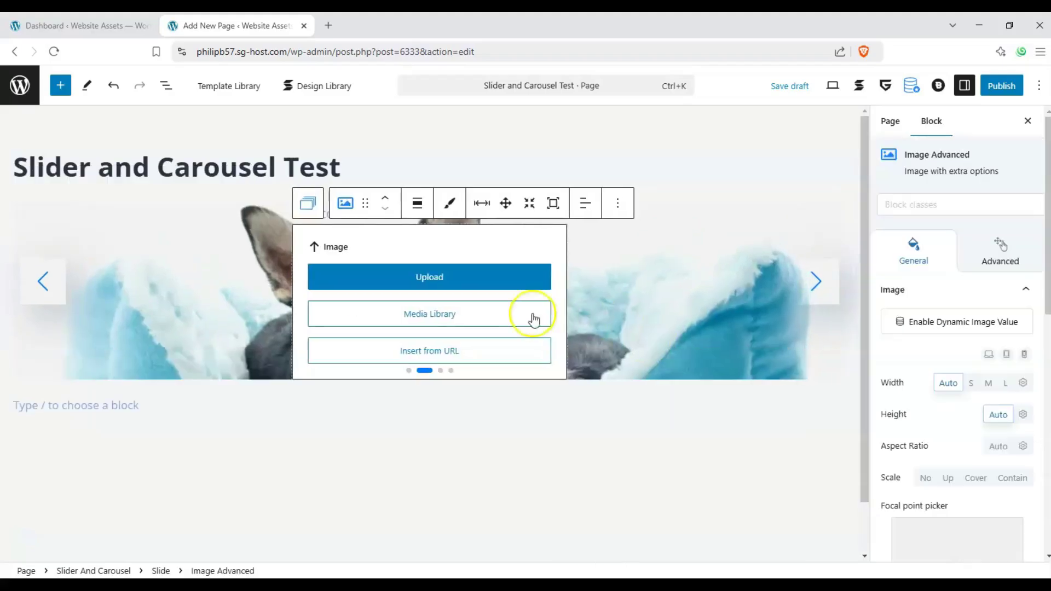
- Fill the Image Advanced block with the laptop photo dasfg.jpg from the media library and review its size settings
{"action": "left_click", "coordinate": [462, 318]}
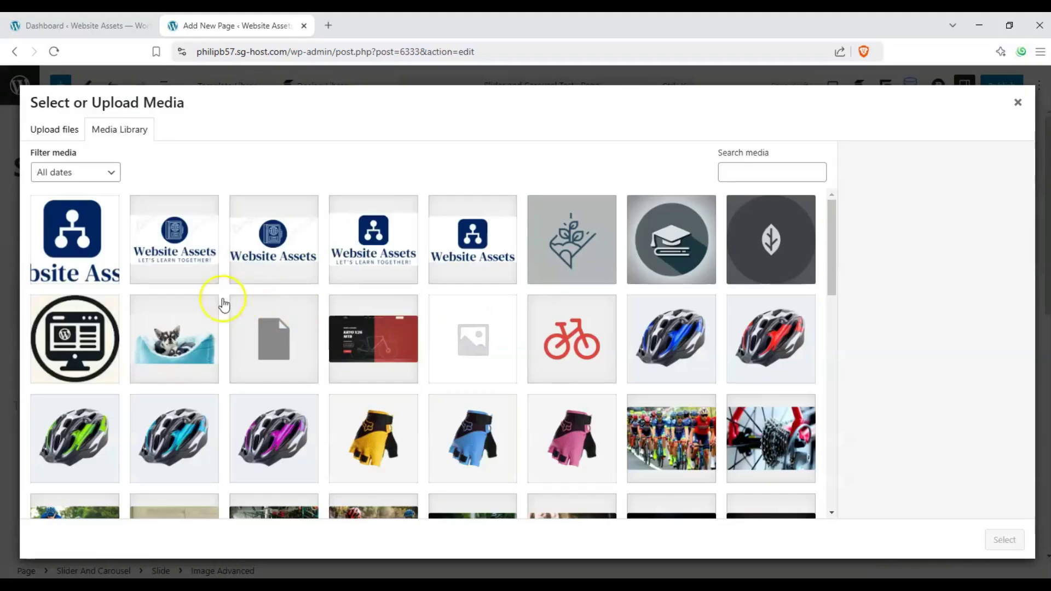
{"action": "scroll", "coordinate": [228, 310], "scroll_direction": "down", "scroll_amount": 15}
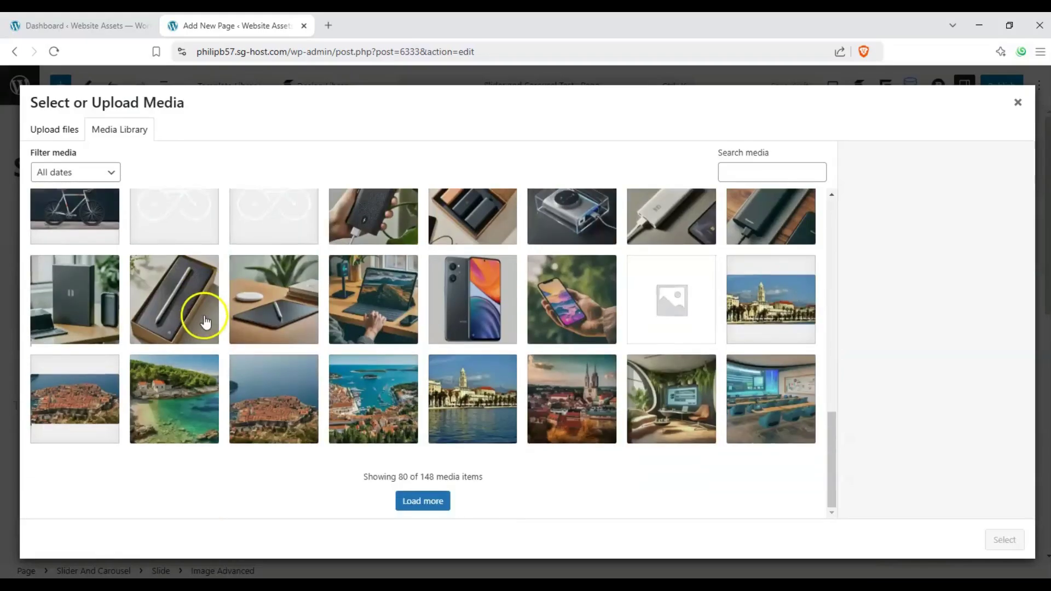
{"action": "scroll", "coordinate": [209, 319], "scroll_direction": "up", "scroll_amount": 1}
{"action": "left_click", "coordinate": [372, 378]}
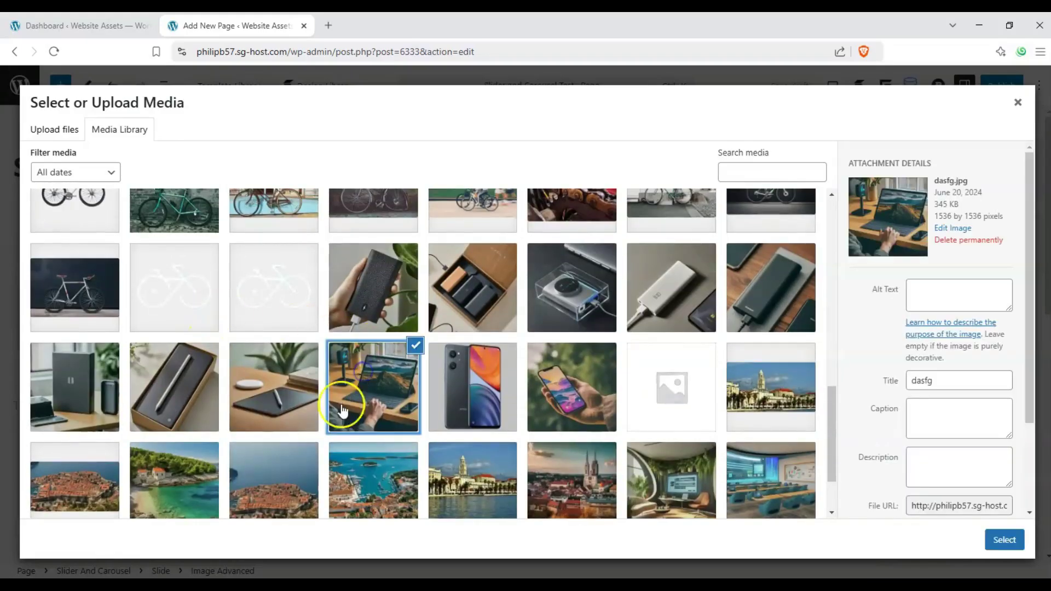
{"action": "left_click", "coordinate": [1004, 539]}
{"action": "scroll", "coordinate": [386, 351], "scroll_direction": "down", "scroll_amount": 6}
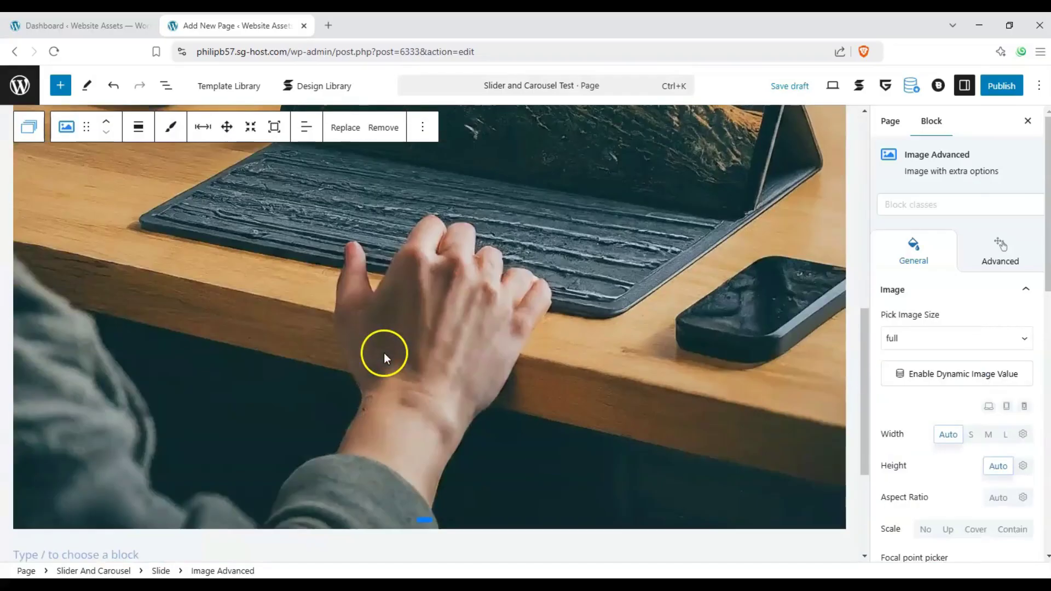
{"action": "scroll", "coordinate": [382, 353], "scroll_direction": "up", "scroll_amount": 2}
{"action": "scroll", "coordinate": [1018, 399], "scroll_direction": "down", "scroll_amount": 4}
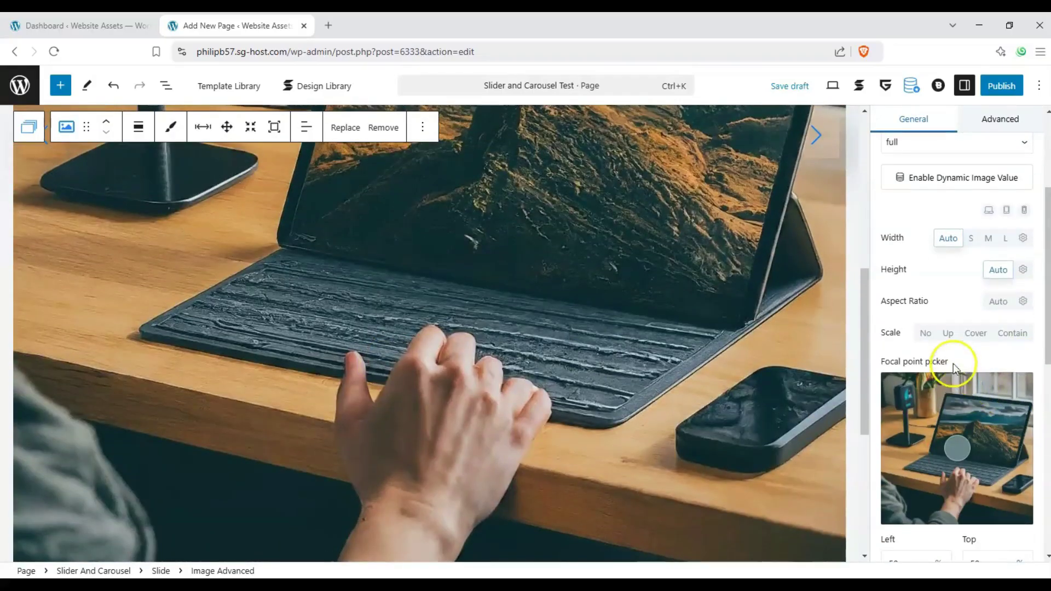
- Set the laptop image's width to the S preset
{"action": "left_click", "coordinate": [970, 238]}
{"action": "scroll", "coordinate": [376, 319], "scroll_direction": "up", "scroll_amount": 2}
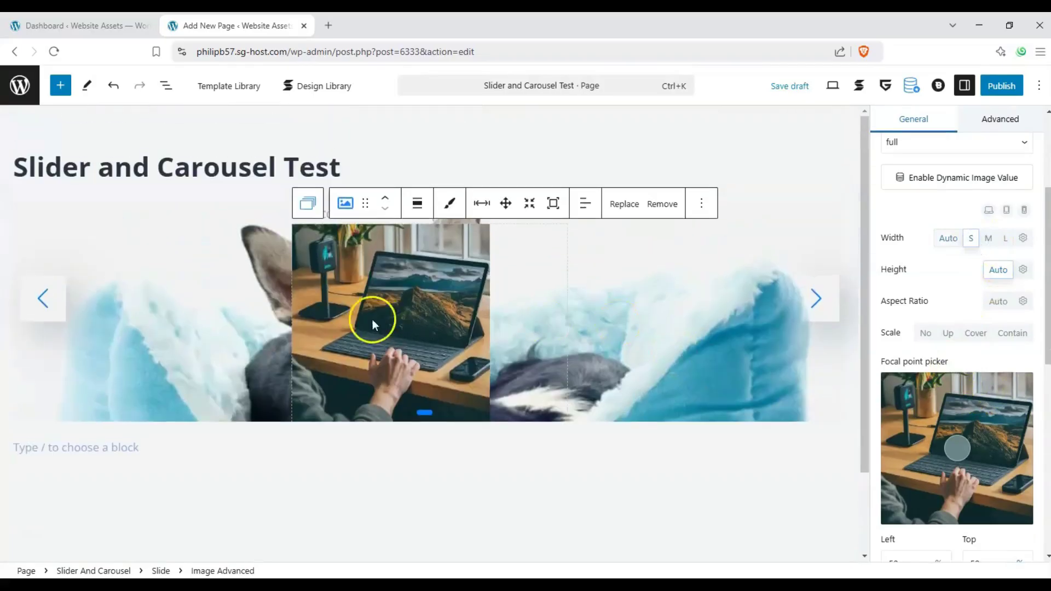
- Try the thumbnail, medium_large and woocommerce_single sizes on the laptop image, and return it to full
{"action": "scroll", "coordinate": [967, 274], "scroll_direction": "up", "scroll_amount": 3}
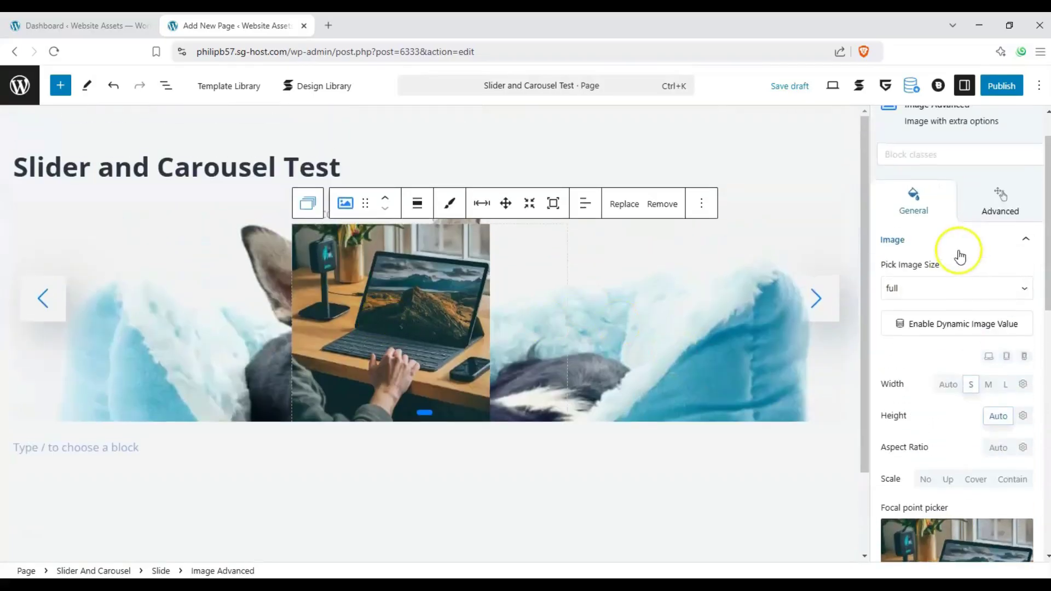
{"action": "left_click", "coordinate": [966, 288]}
{"action": "left_click", "coordinate": [921, 342]}
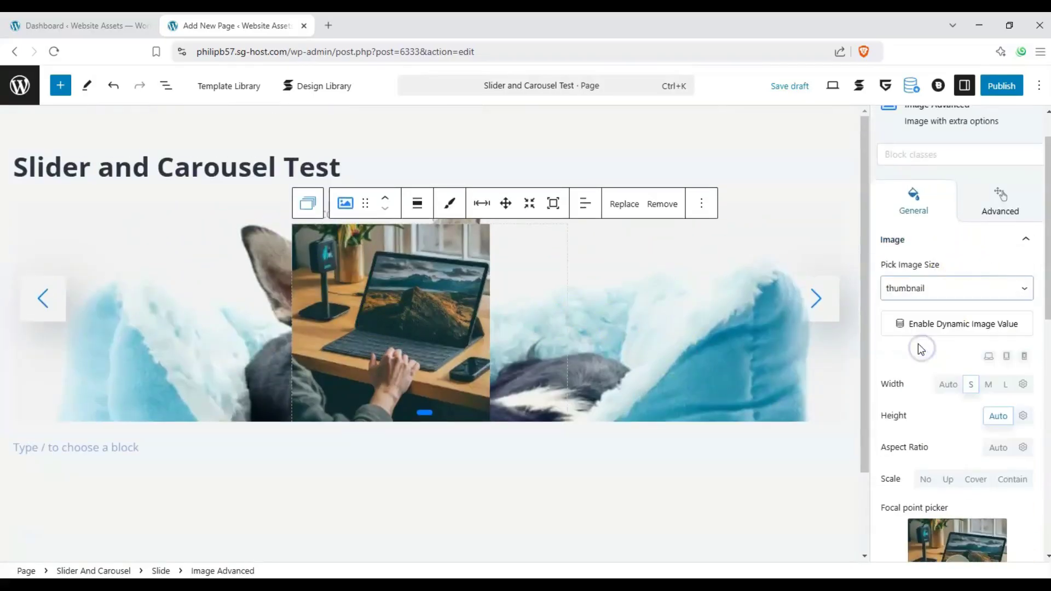
{"action": "left_click", "coordinate": [932, 290]}
{"action": "left_click", "coordinate": [921, 326]}
{"action": "left_click", "coordinate": [925, 296]}
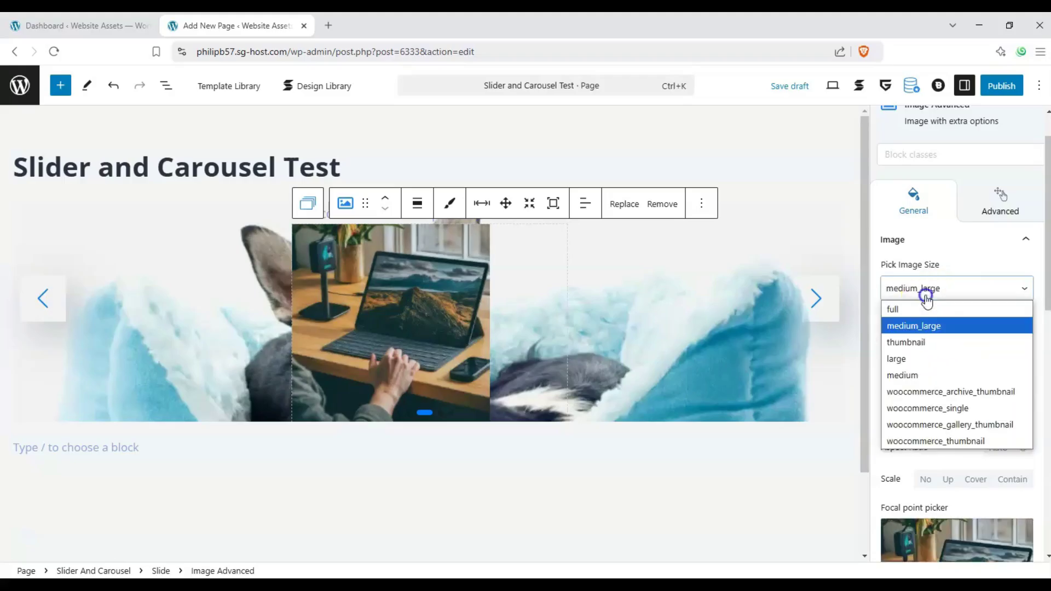
{"action": "left_click", "coordinate": [937, 406]}
{"action": "left_click", "coordinate": [951, 288]}
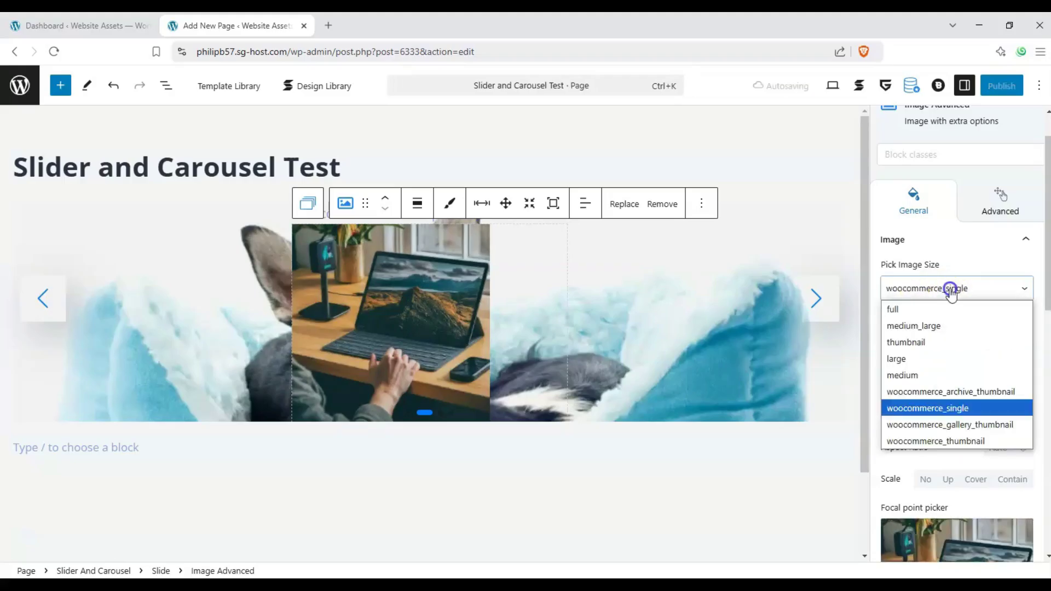
{"action": "left_click", "coordinate": [939, 312]}
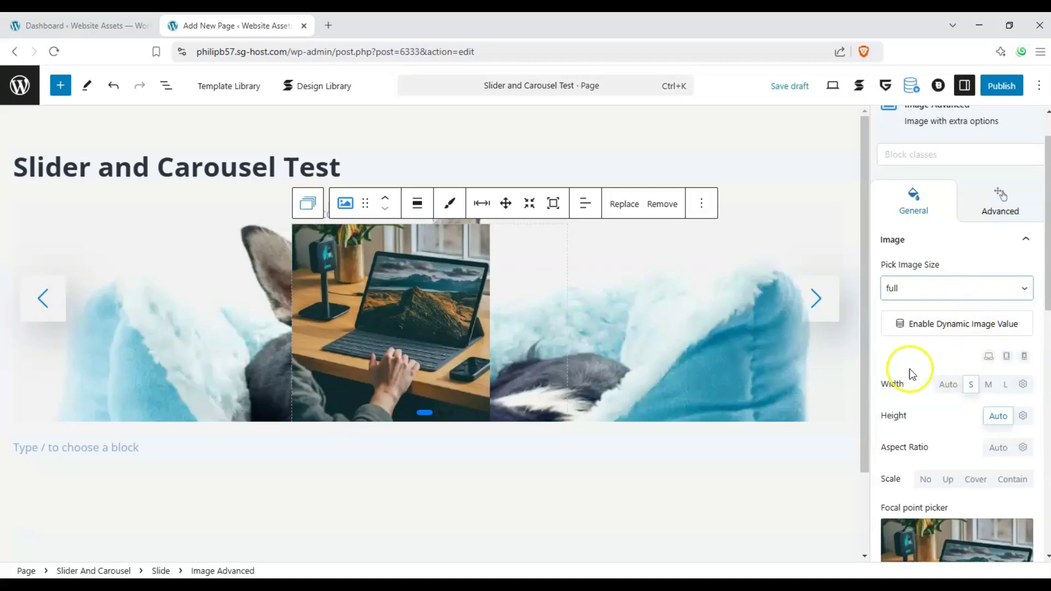
- Give the laptop image a custom height of 232 px with Contain scaling, and check the slider by moving back and forth
{"action": "left_click", "coordinate": [1022, 416]}
{"action": "left_click", "coordinate": [896, 482]}
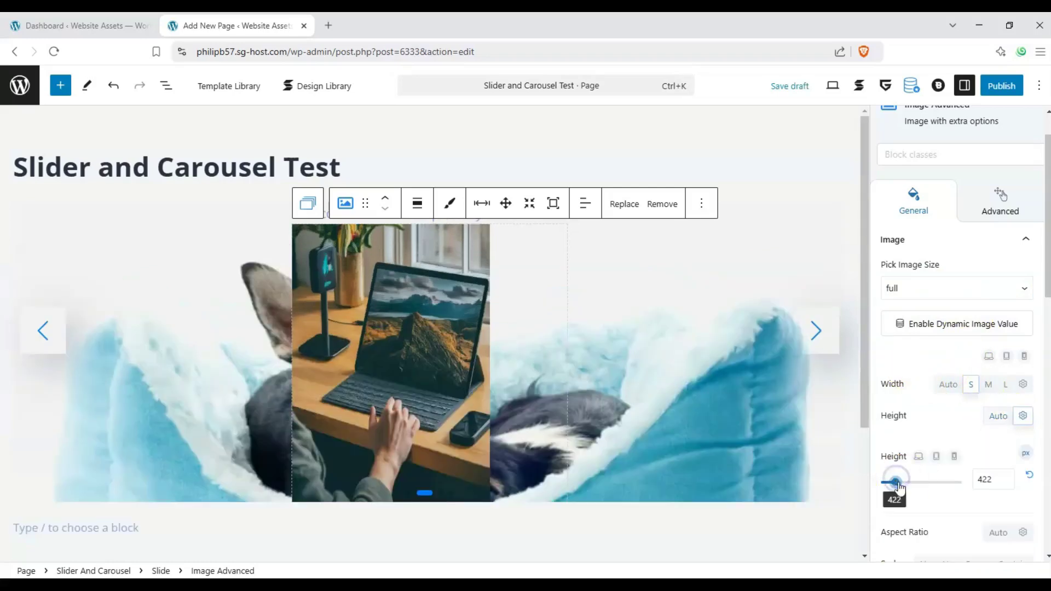
{"action": "left_click_drag", "start_coordinate": [914, 482], "coordinate": [889, 485]}
{"action": "scroll", "coordinate": [1011, 445], "scroll_direction": "down", "scroll_amount": 2}
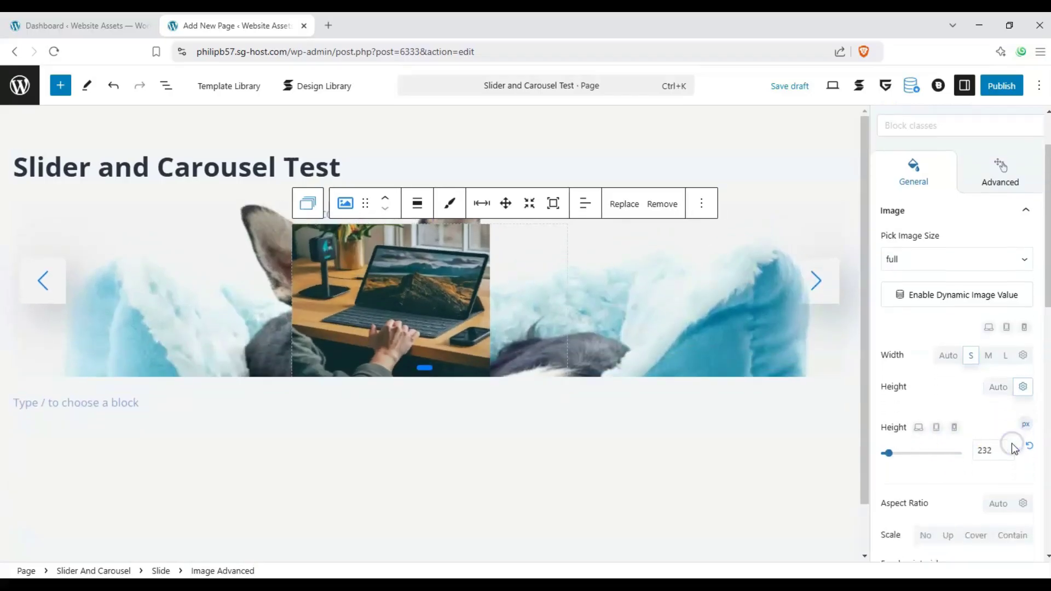
{"action": "left_click", "coordinate": [1012, 454]}
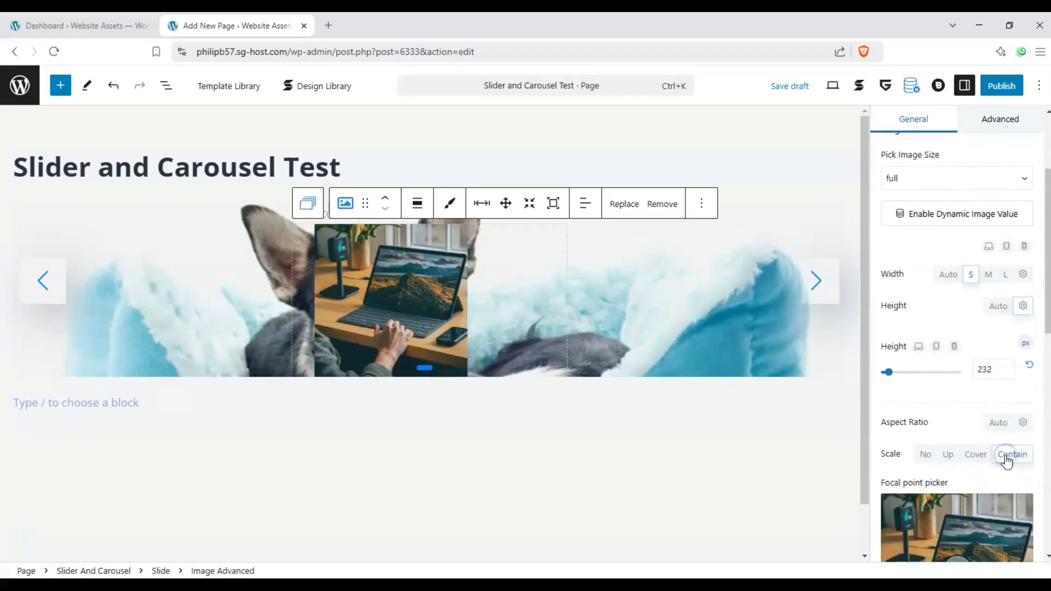
{"action": "left_click", "coordinate": [607, 452]}
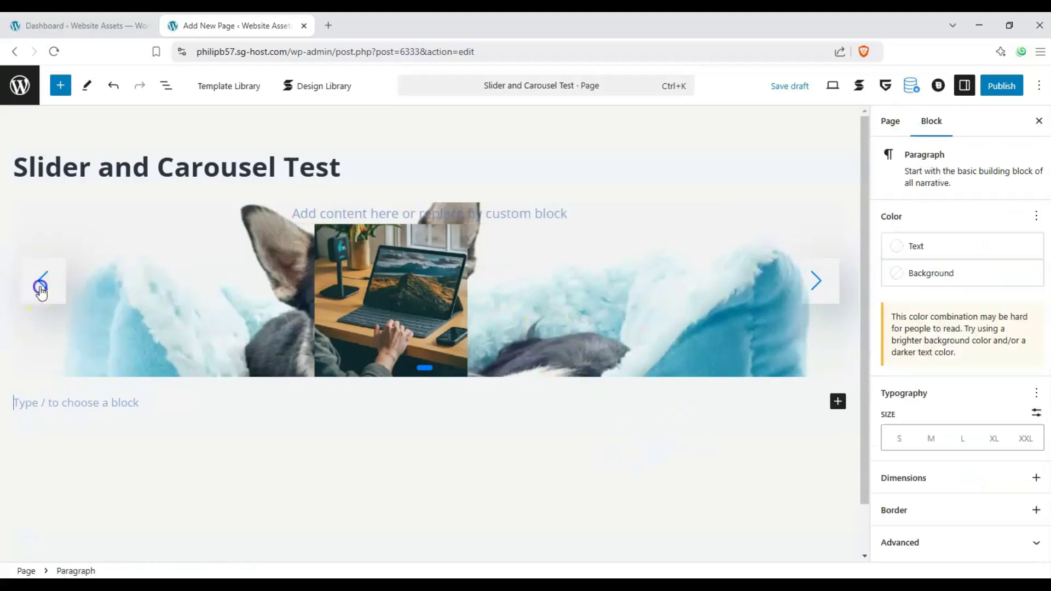
{"action": "left_click", "coordinate": [41, 281]}
{"action": "left_click", "coordinate": [814, 281]}
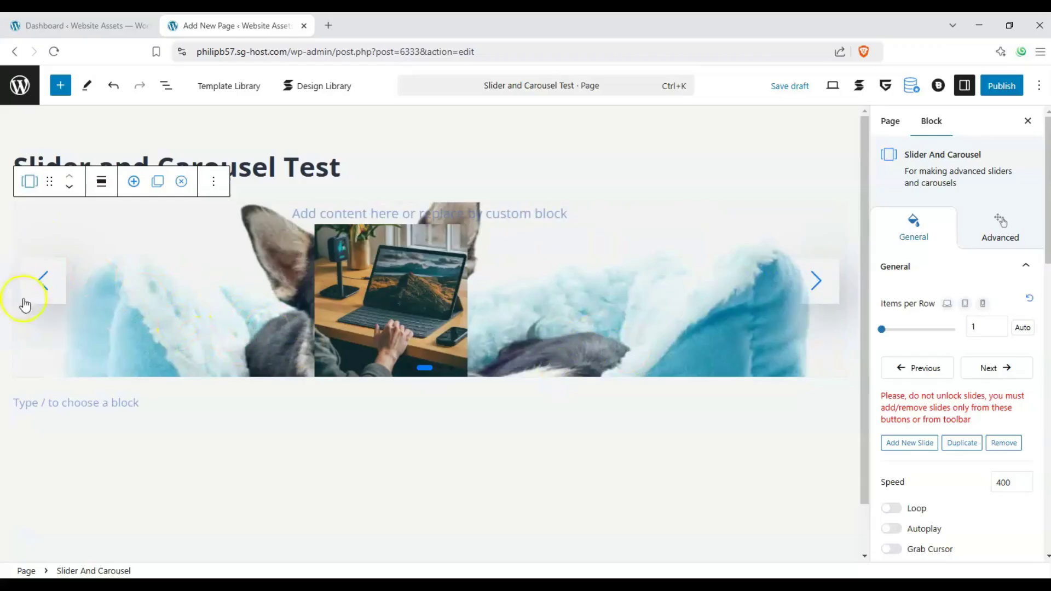
{"action": "left_click", "coordinate": [17, 281]}
{"action": "left_click", "coordinate": [36, 281]}
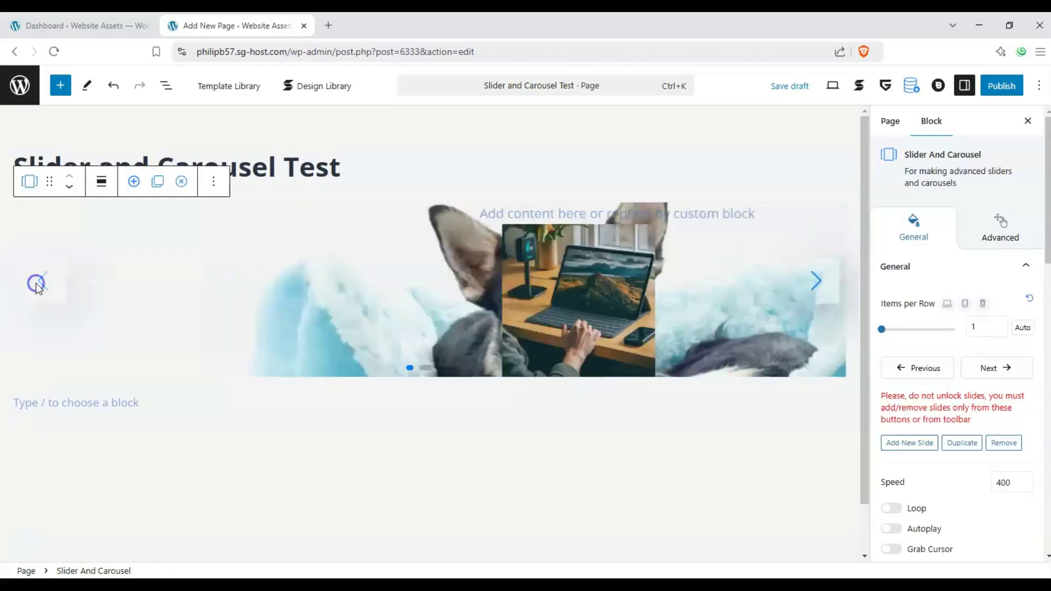
- Go to the third slide and insert Stackable's Social Buttons block from the full block library
{"action": "left_click", "coordinate": [815, 280]}
{"action": "left_click", "coordinate": [815, 280]}
{"action": "left_click", "coordinate": [553, 262]}
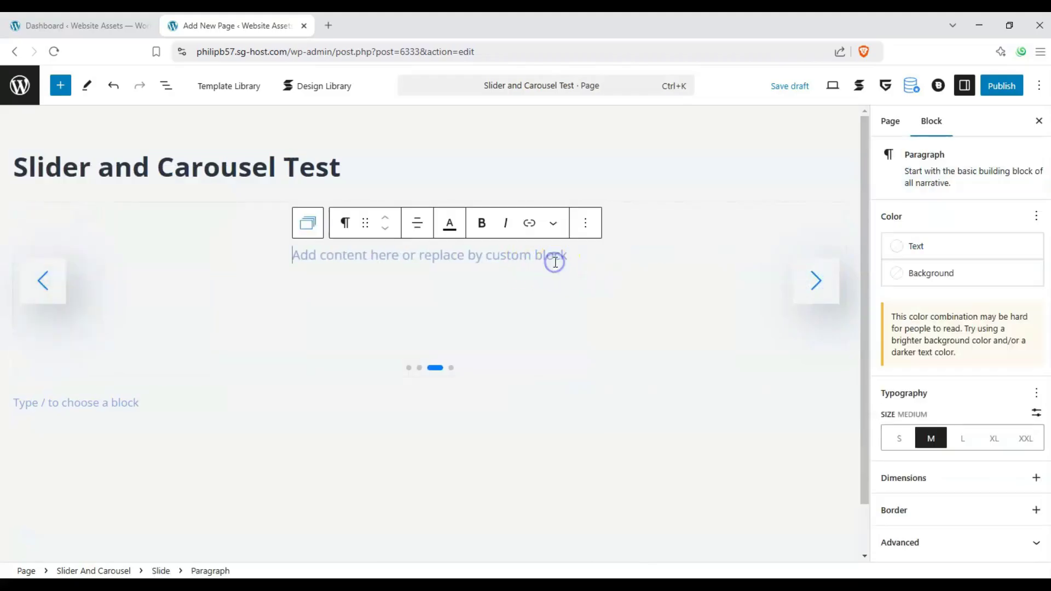
{"action": "left_click", "coordinate": [307, 224]}
{"action": "left_click", "coordinate": [557, 257]}
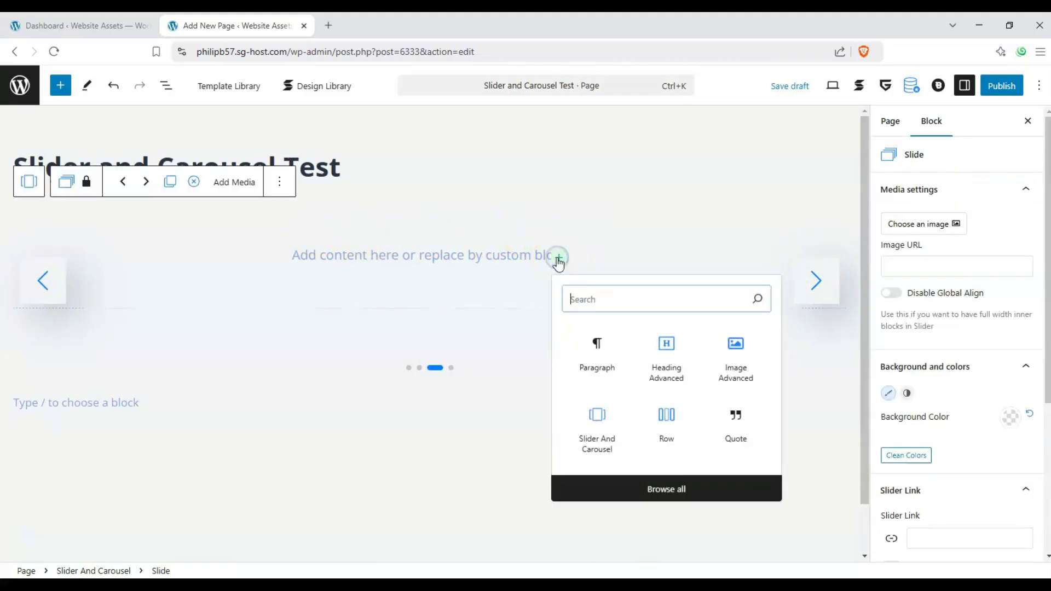
{"action": "left_click", "coordinate": [679, 478]}
{"action": "left_click", "coordinate": [680, 486]}
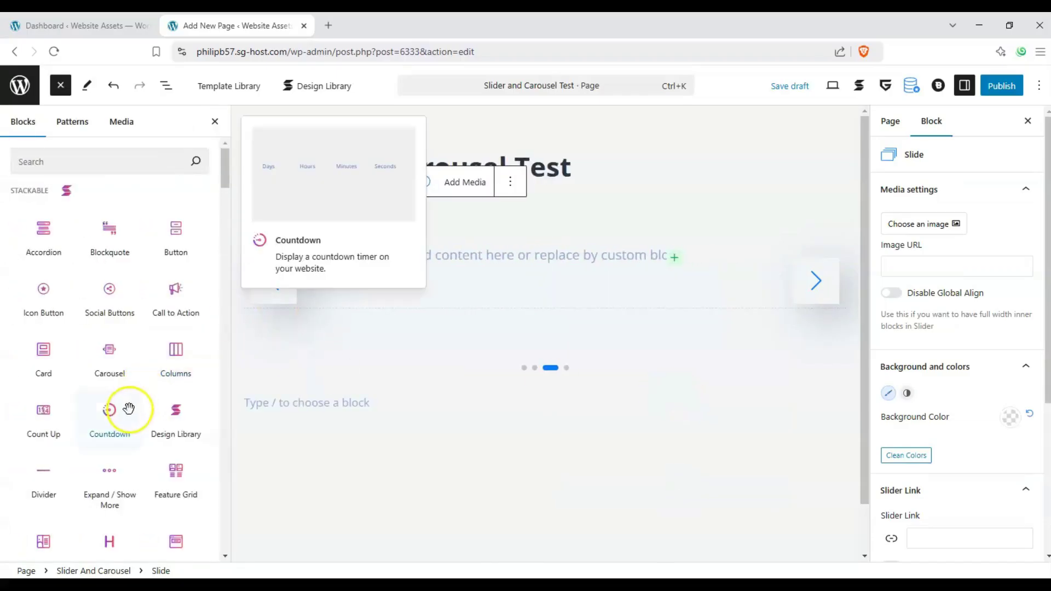
{"action": "left_click", "coordinate": [102, 300]}
{"action": "left_click", "coordinate": [629, 332]}
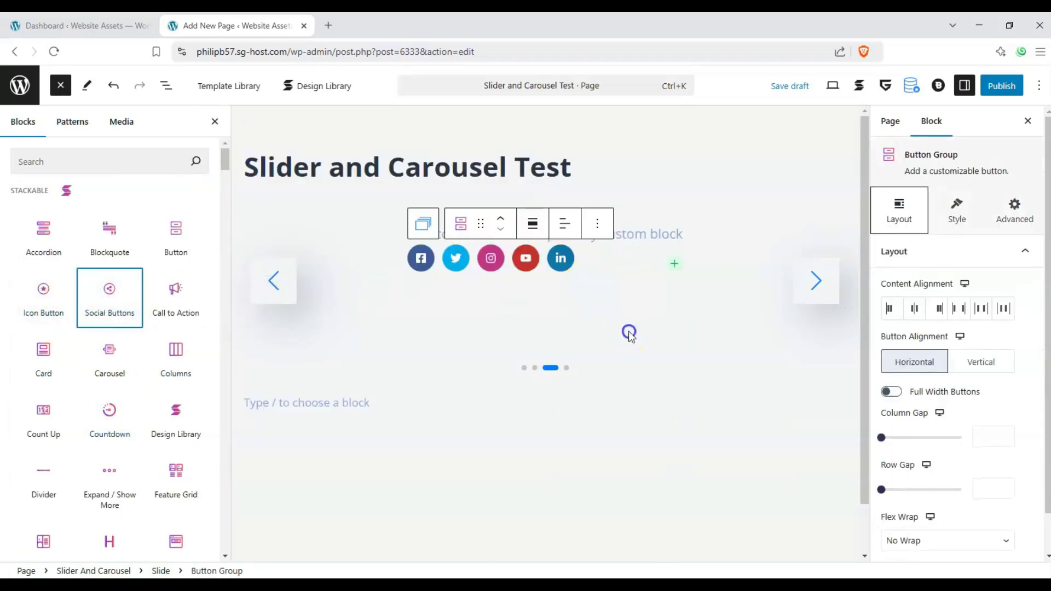
{"action": "left_click", "coordinate": [434, 221]}
- Go to the fourth slide and insert Stackable's Map block into its content area
{"action": "left_click", "coordinate": [813, 282]}
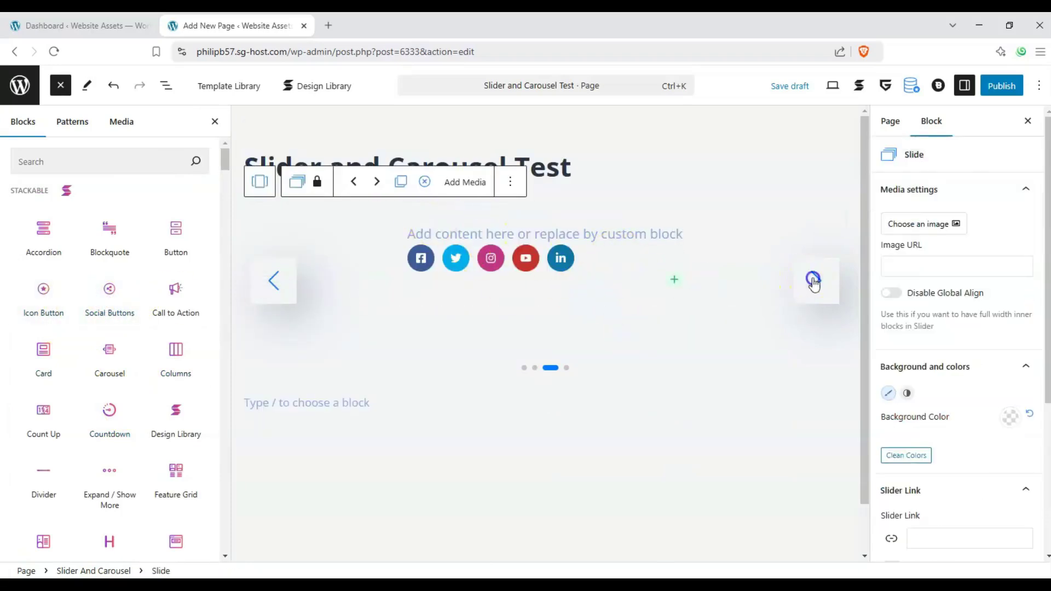
{"action": "left_click", "coordinate": [813, 282]}
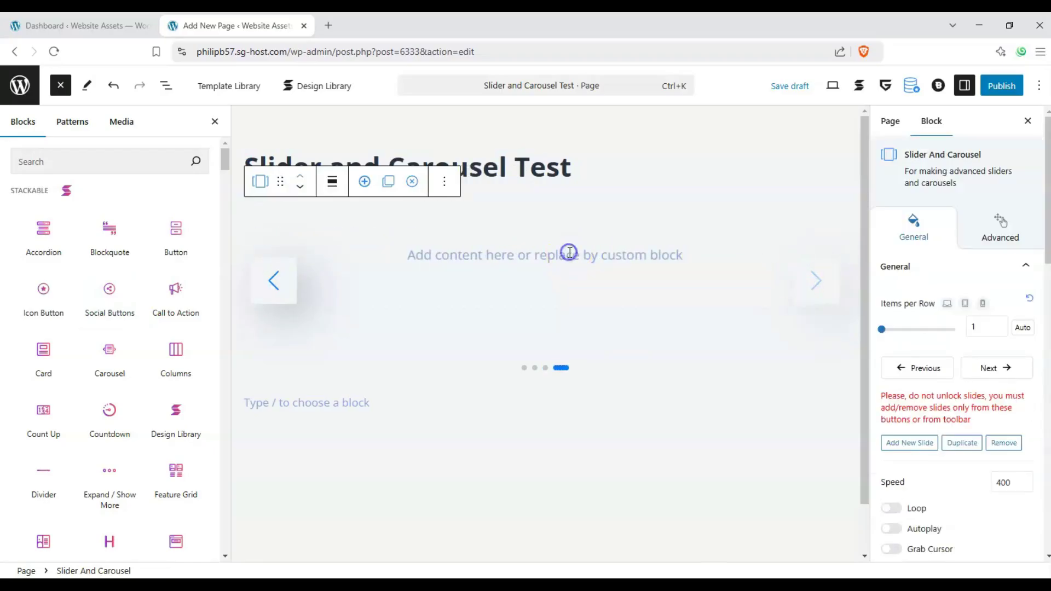
{"action": "mouse_move", "coordinate": [176, 295]}
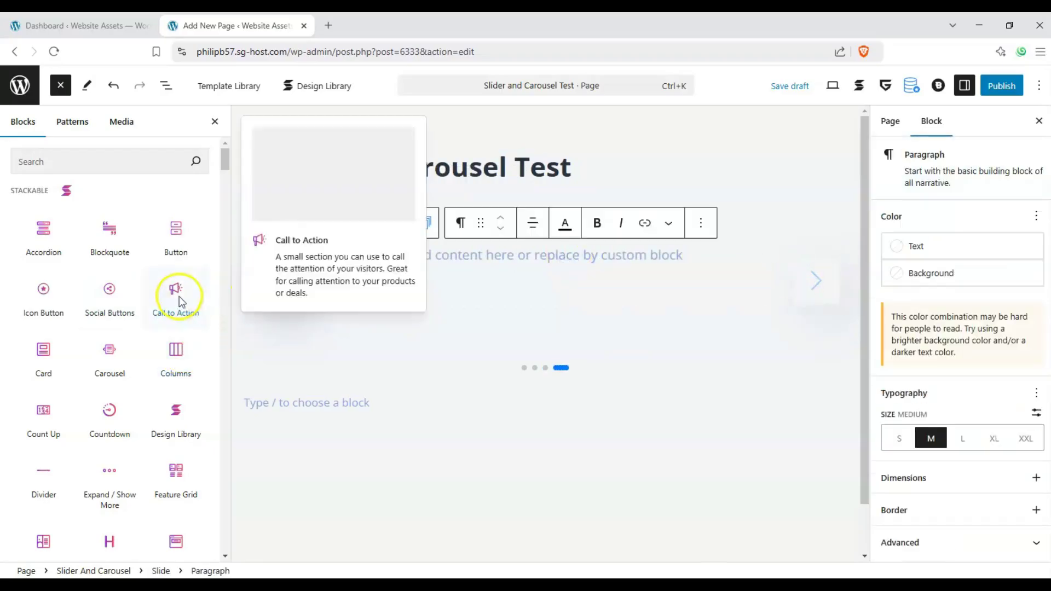
{"action": "scroll", "coordinate": [169, 378], "scroll_direction": "down", "scroll_amount": 2}
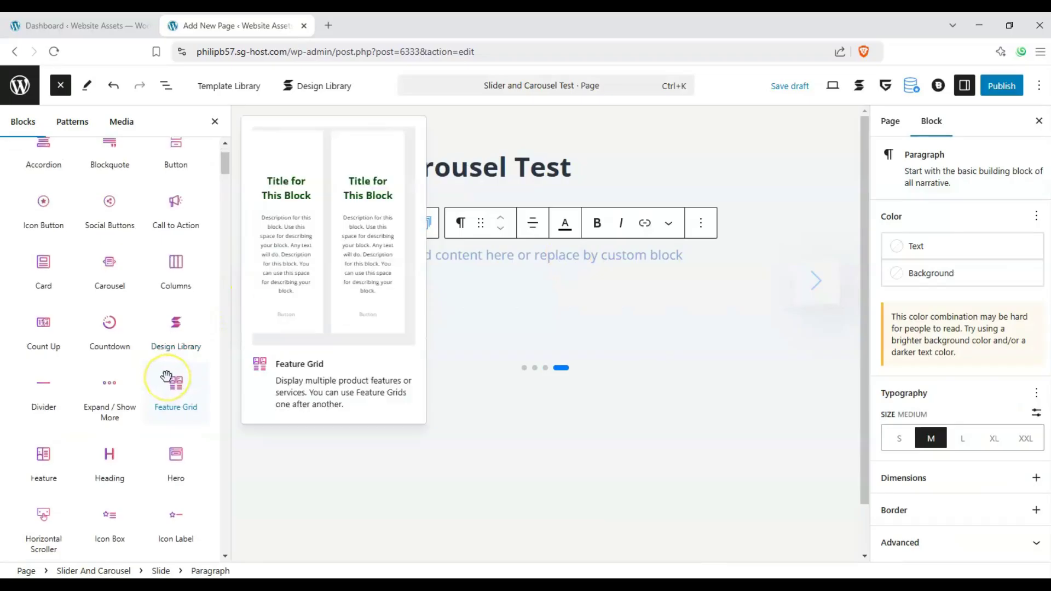
{"action": "scroll", "coordinate": [167, 382], "scroll_direction": "down", "scroll_amount": 3}
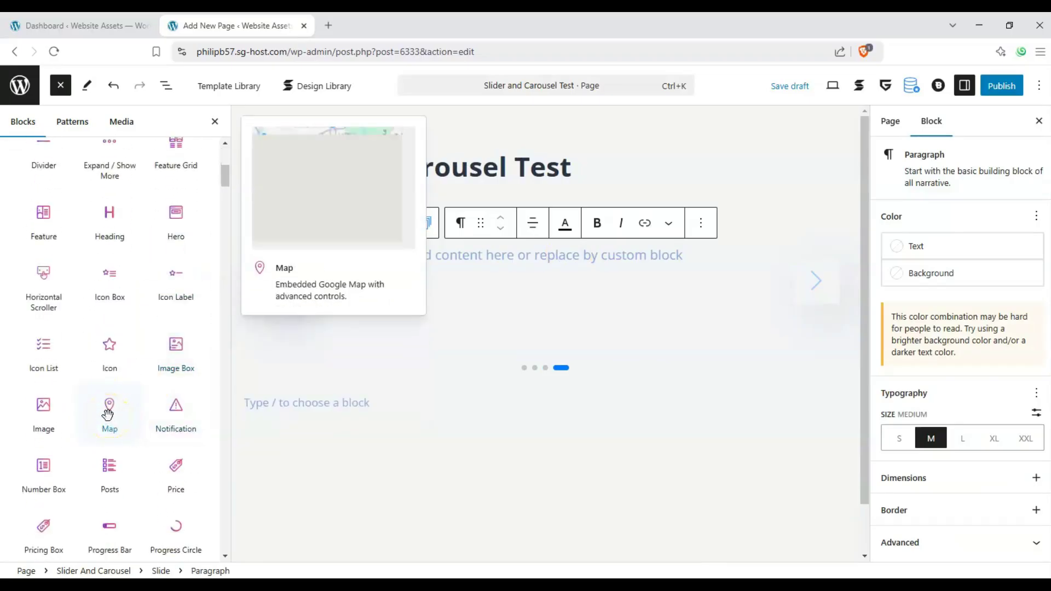
{"action": "left_click_drag", "start_coordinate": [107, 414], "coordinate": [506, 257]}
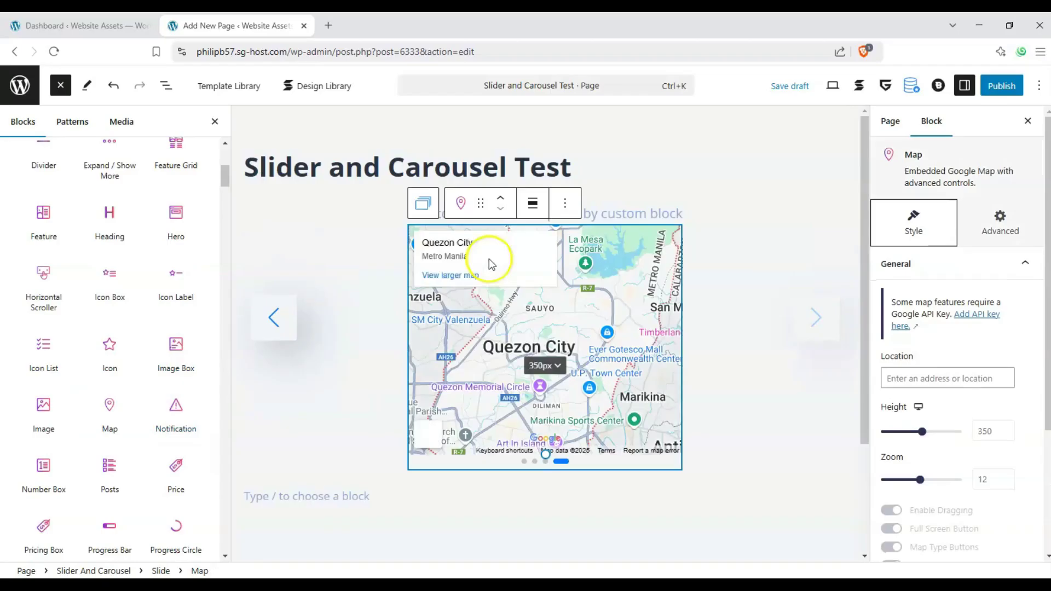
- Return to the first slide and set the slider's items per row to 2
{"action": "left_click", "coordinate": [268, 322]}
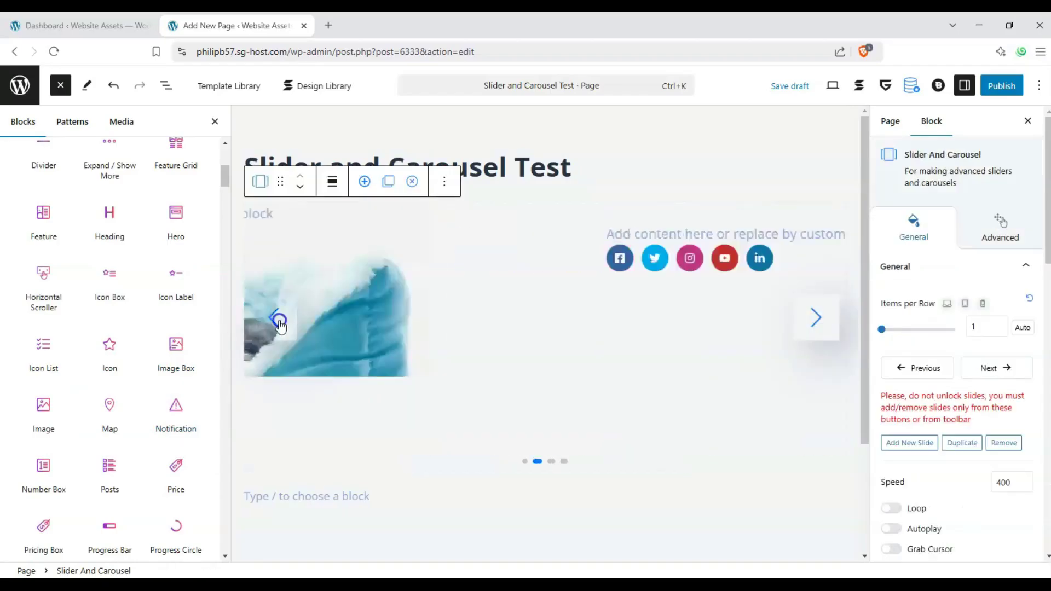
{"action": "left_click", "coordinate": [276, 323]}
{"action": "left_click", "coordinate": [276, 323]}
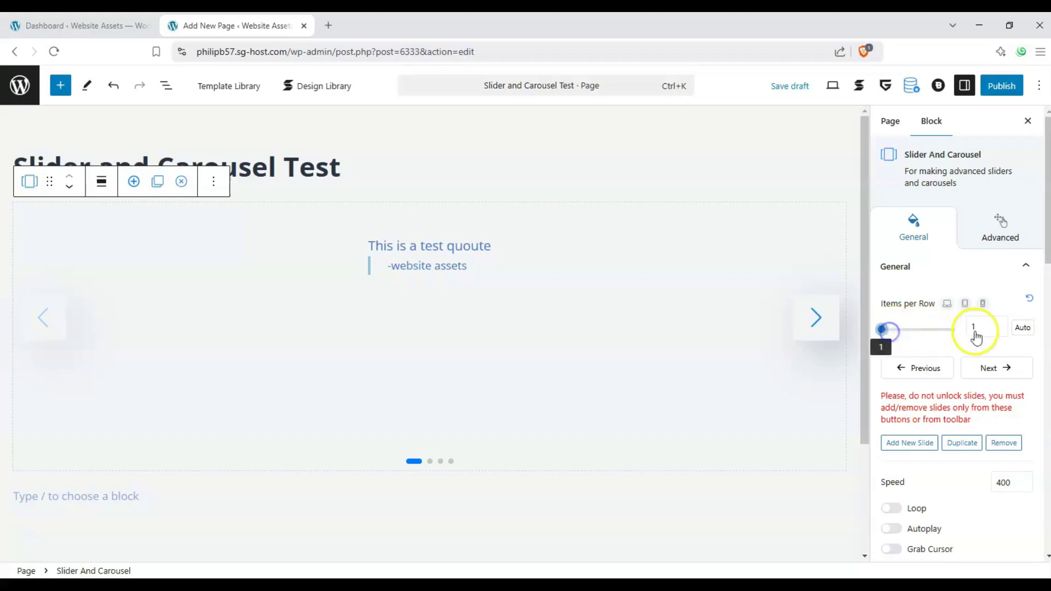
{"action": "left_click_drag", "start_coordinate": [977, 332], "coordinate": [973, 331]}
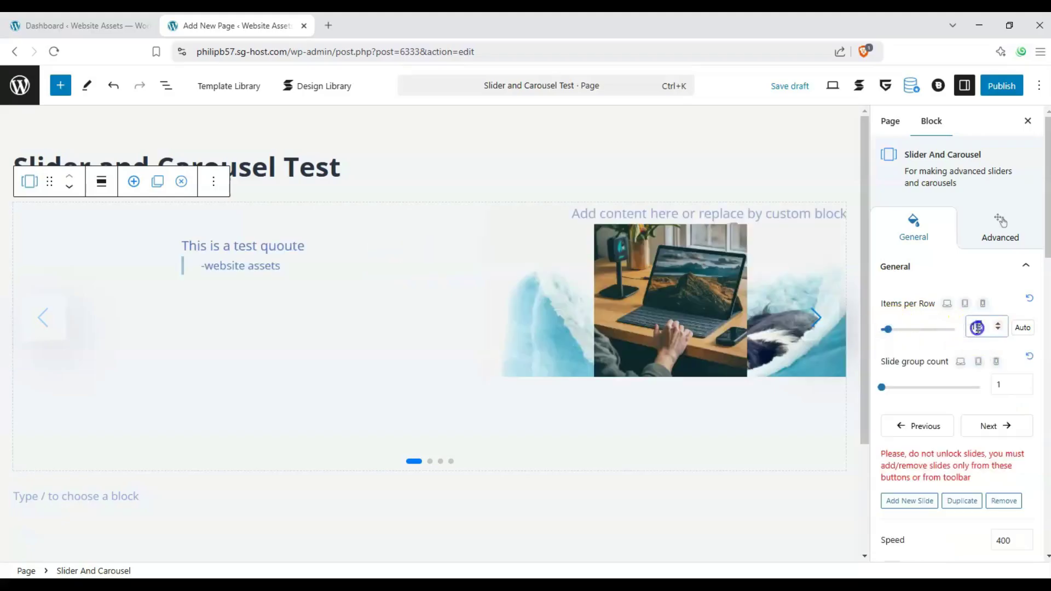
{"action": "type", "text": "2"}
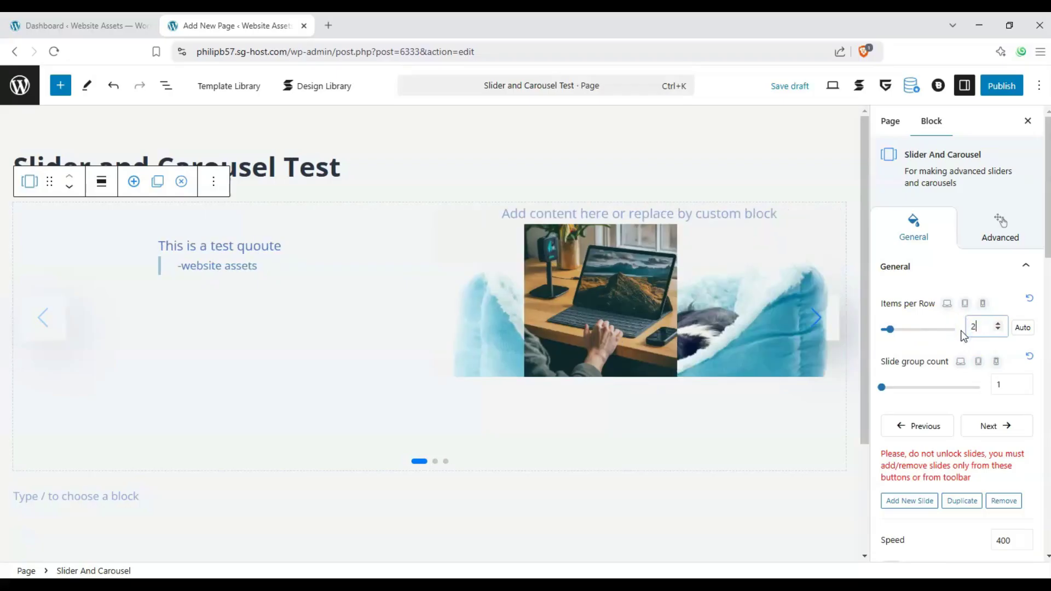
- Move through the slides to the end and back twice to examine how the two-item rows advance
{"action": "left_click", "coordinate": [815, 319]}
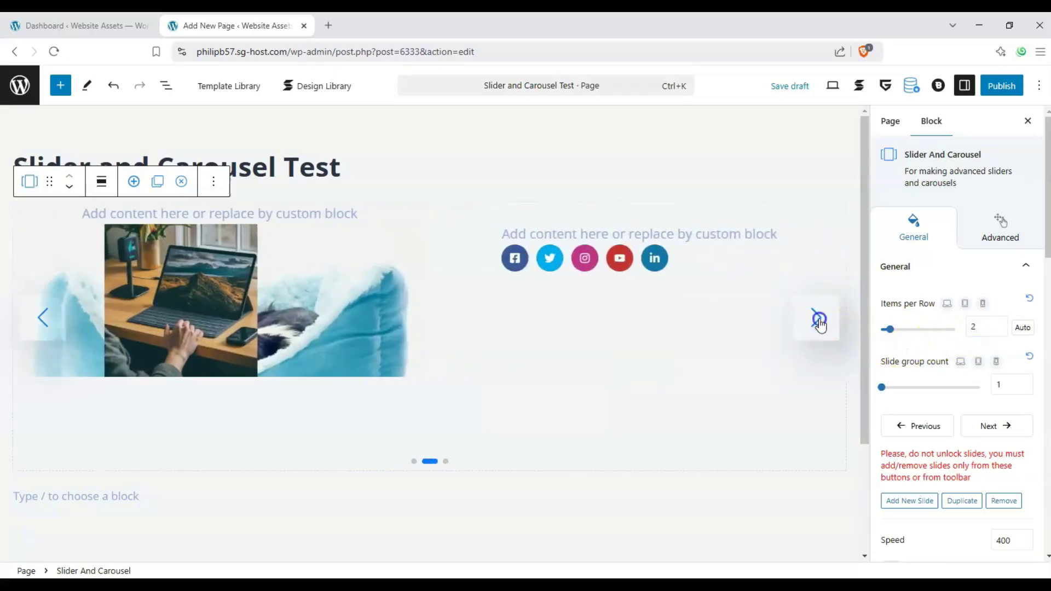
{"action": "left_click", "coordinate": [819, 320]}
{"action": "left_click", "coordinate": [220, 323]}
{"action": "left_click", "coordinate": [45, 320]}
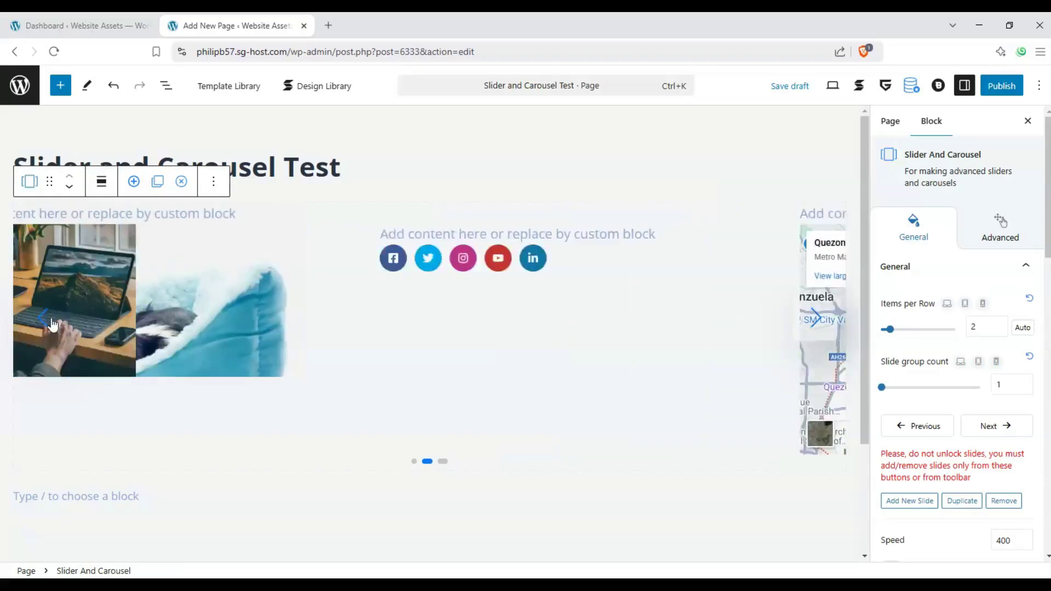
{"action": "left_click", "coordinate": [45, 323]}
{"action": "left_click", "coordinate": [815, 322]}
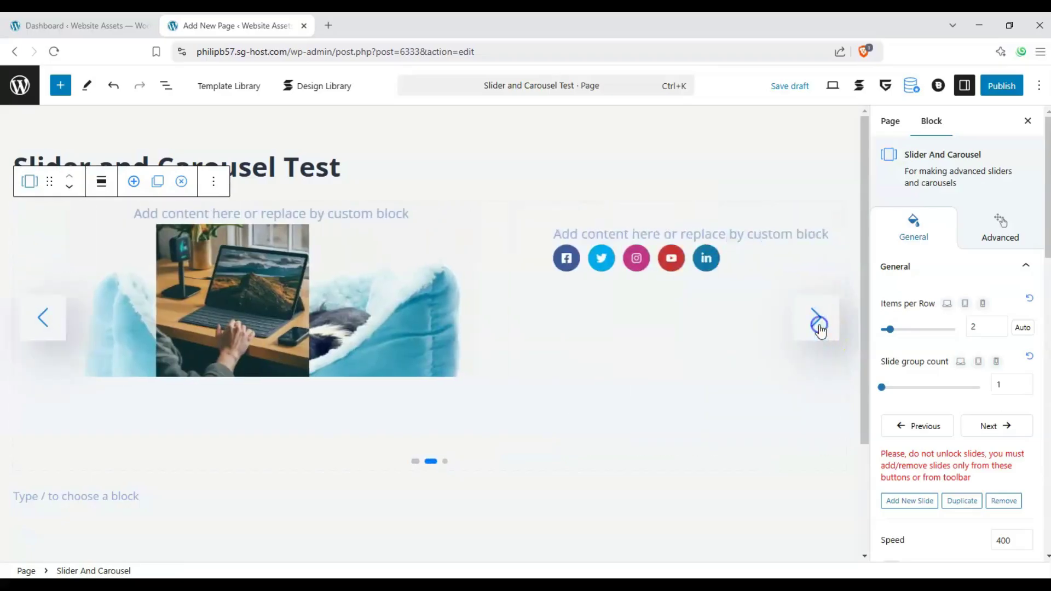
{"action": "left_click", "coordinate": [816, 321]}
{"action": "left_click", "coordinate": [52, 316]}
{"action": "left_click", "coordinate": [51, 317]}
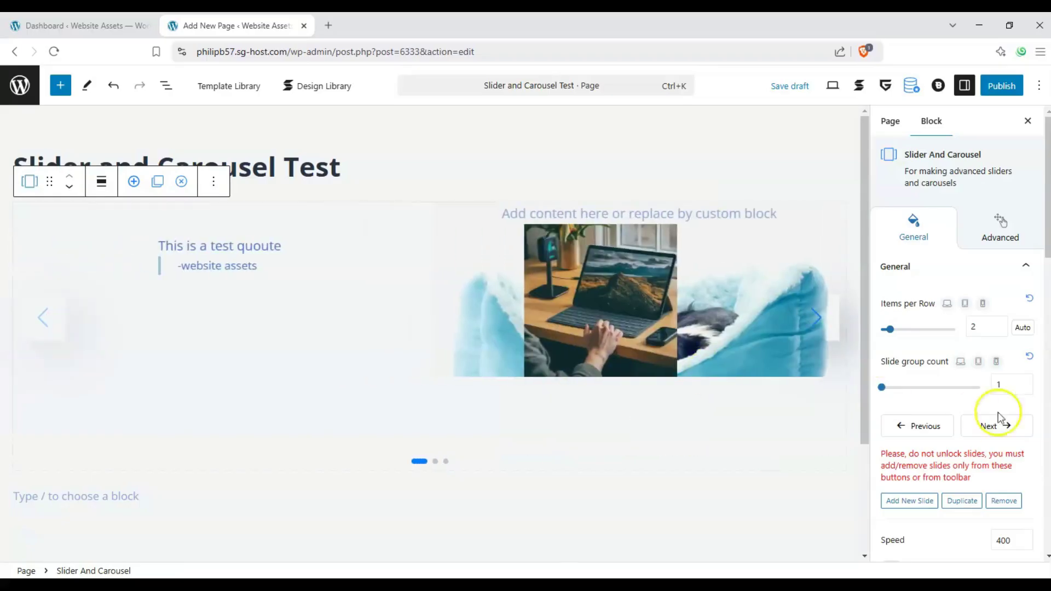
- Set the slide group count to 2 and test the slider by moving forward and back
{"action": "double_click", "coordinate": [1020, 385]}
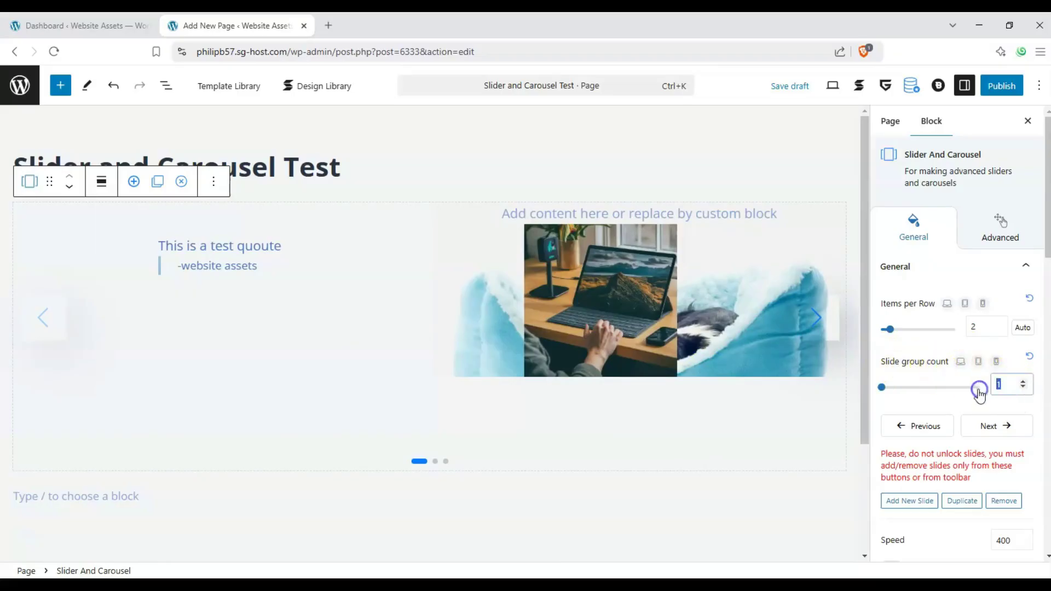
{"action": "left_click", "coordinate": [817, 322]}
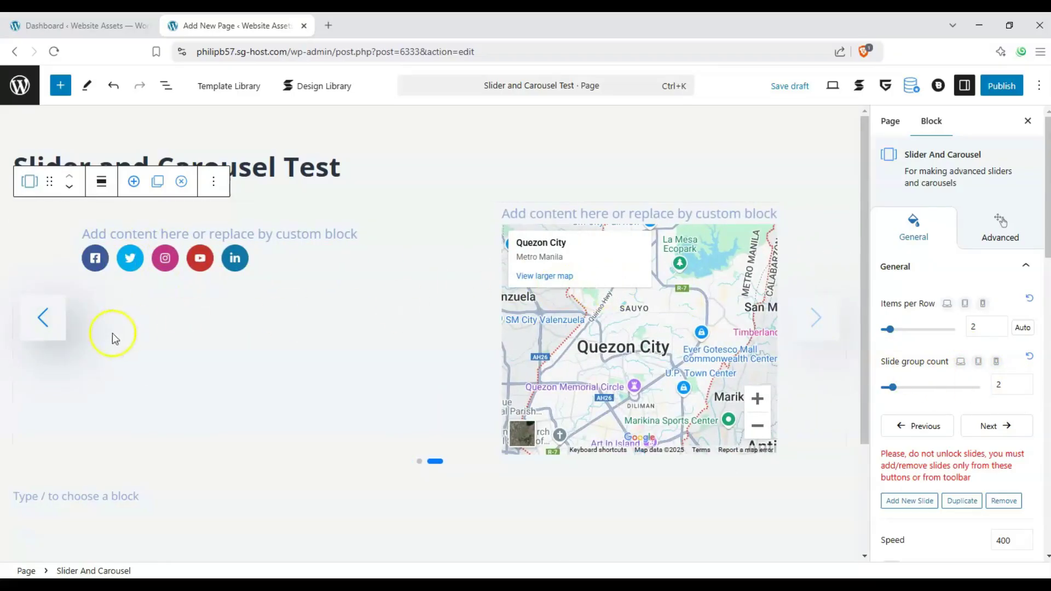
{"action": "left_click", "coordinate": [49, 326]}
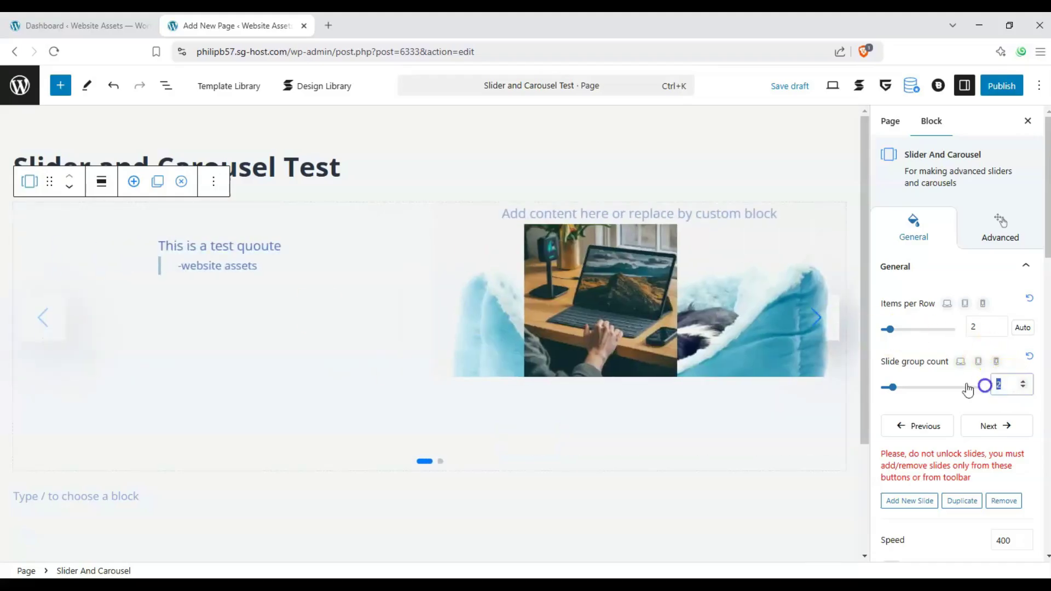
- Set the slide group count to 3 and check how the slides move forward and back
{"action": "left_click", "coordinate": [823, 317]}
{"action": "left_click", "coordinate": [246, 305]}
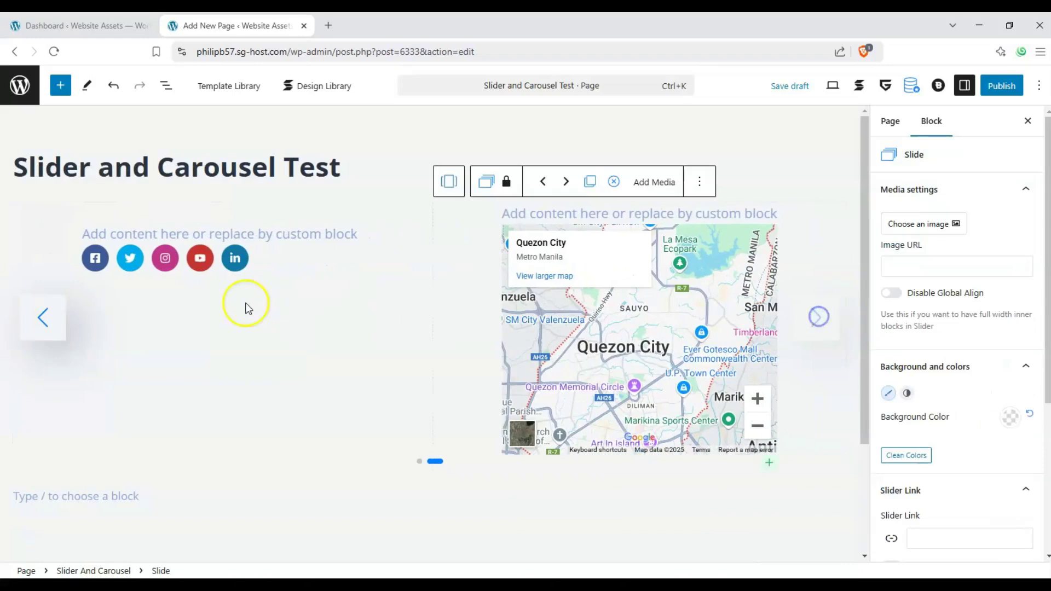
{"action": "left_click", "coordinate": [46, 316]}
- Set the slide group count back to 1 and test the slider by moving forward and back
{"action": "left_click", "coordinate": [1006, 384]}
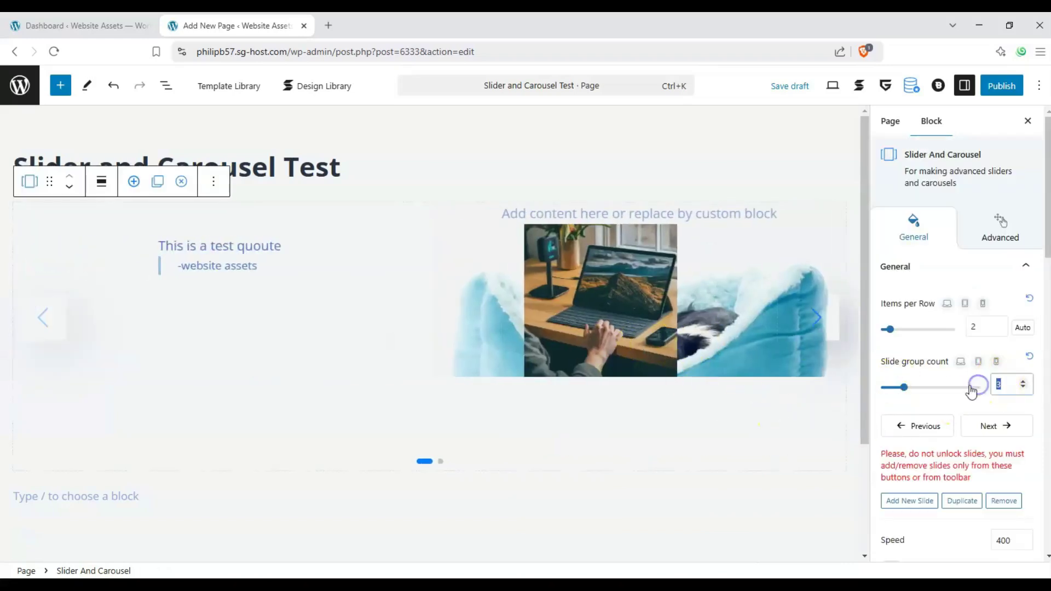
{"action": "left_click_drag", "start_coordinate": [1003, 388], "coordinate": [967, 386]}
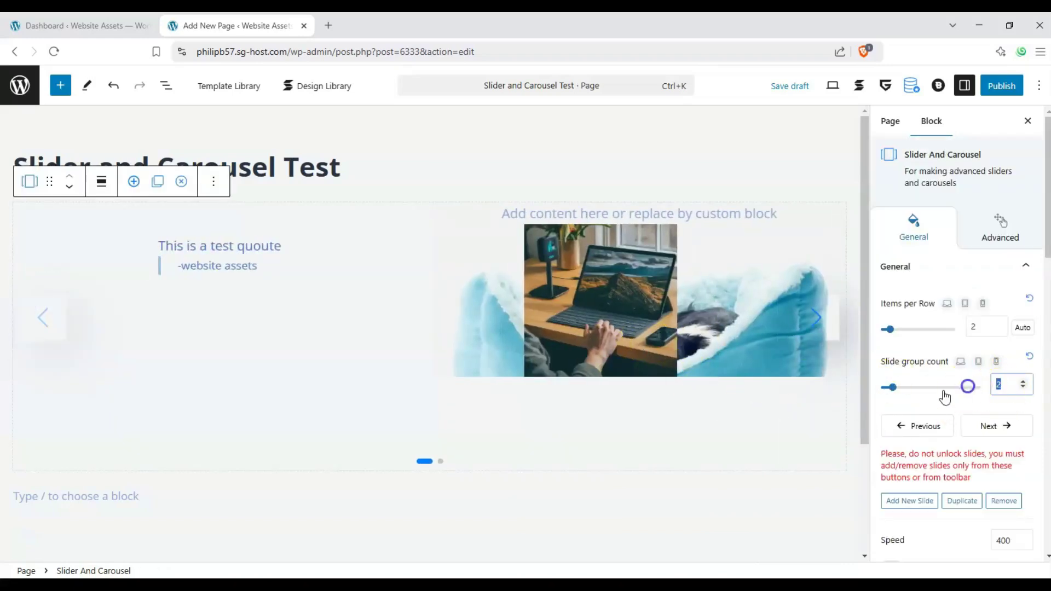
{"action": "left_click", "coordinate": [830, 323]}
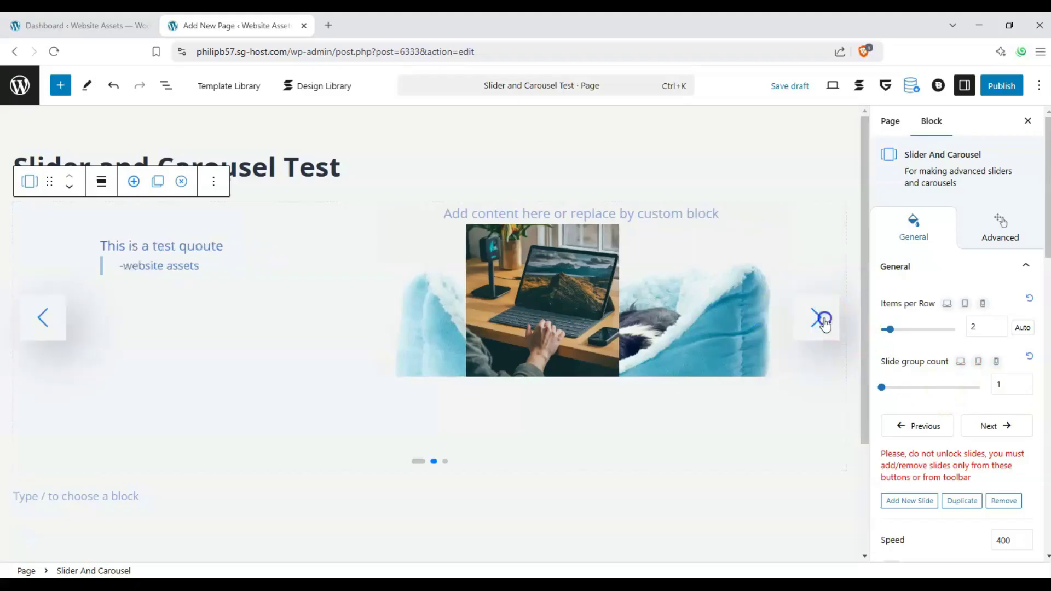
{"action": "left_click", "coordinate": [824, 319]}
{"action": "left_click", "coordinate": [46, 317]}
{"action": "left_click", "coordinate": [51, 322]}
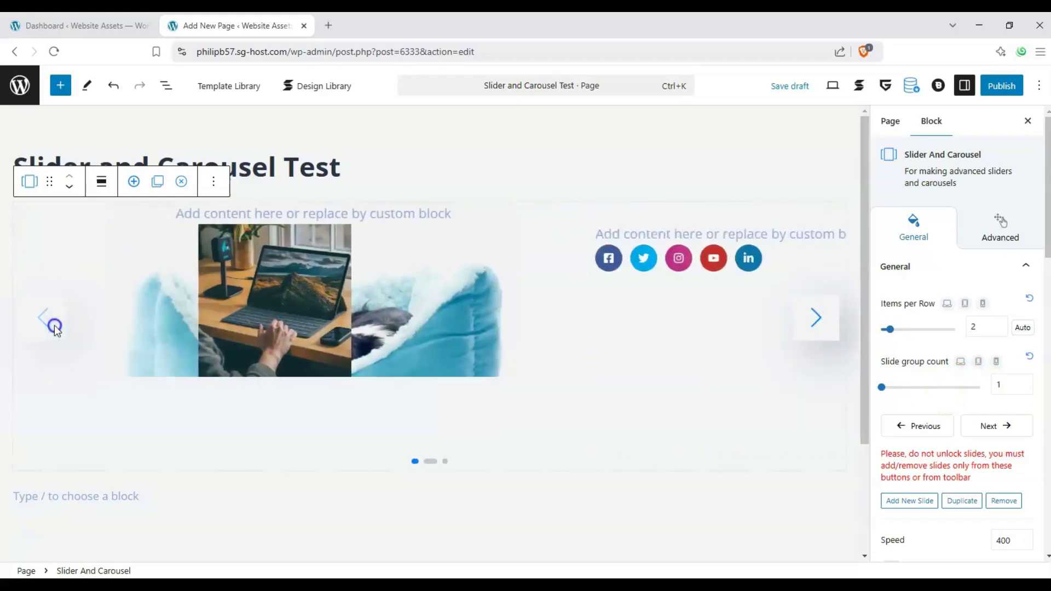
- Move the slider forward and back once with the Previous and Next controls in the block settings
{"action": "scroll", "coordinate": [925, 357], "scroll_direction": "down", "scroll_amount": 2}
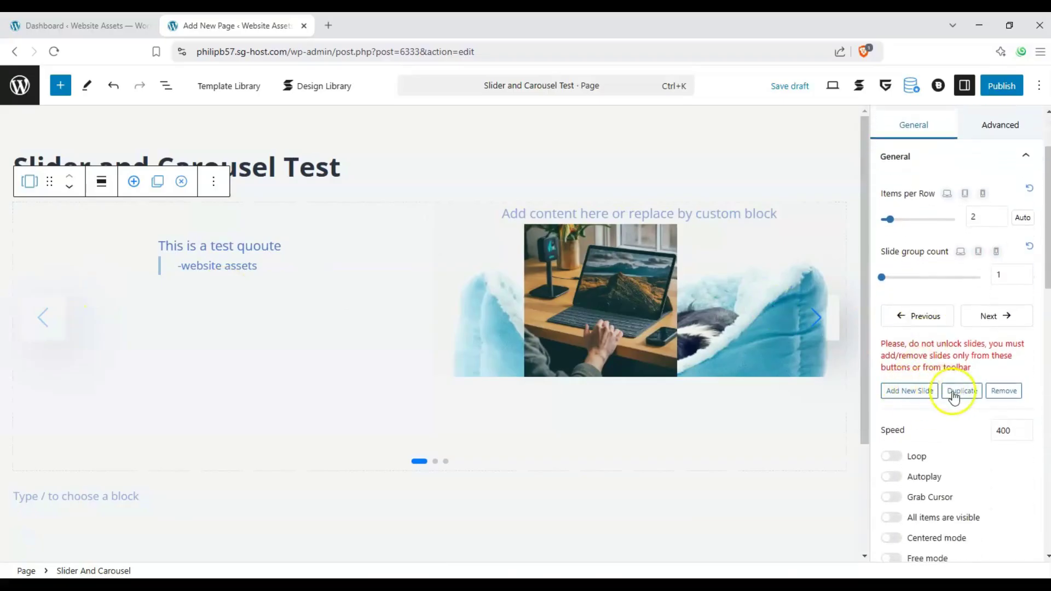
{"action": "left_click", "coordinate": [988, 315]}
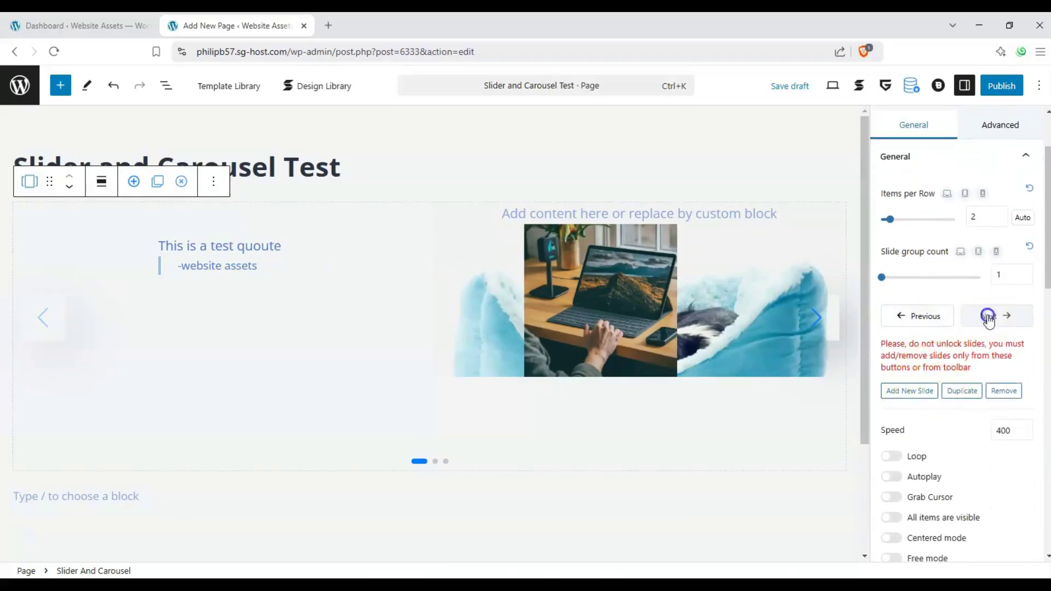
{"action": "left_click", "coordinate": [925, 316]}
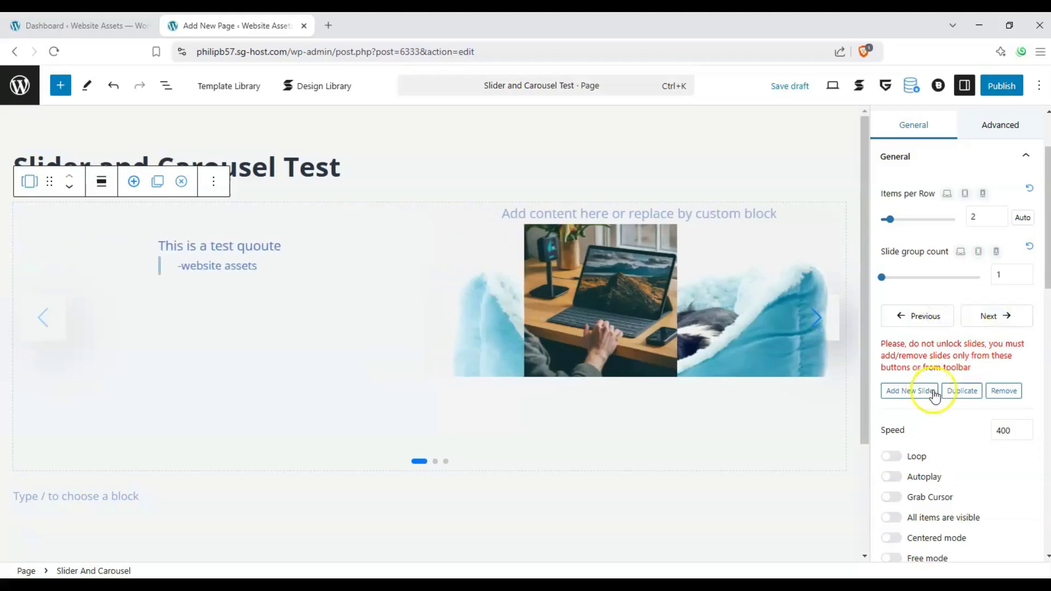
- Duplicate the map slide and move back and forth through the slides to check the copy
{"action": "left_click", "coordinate": [957, 391]}
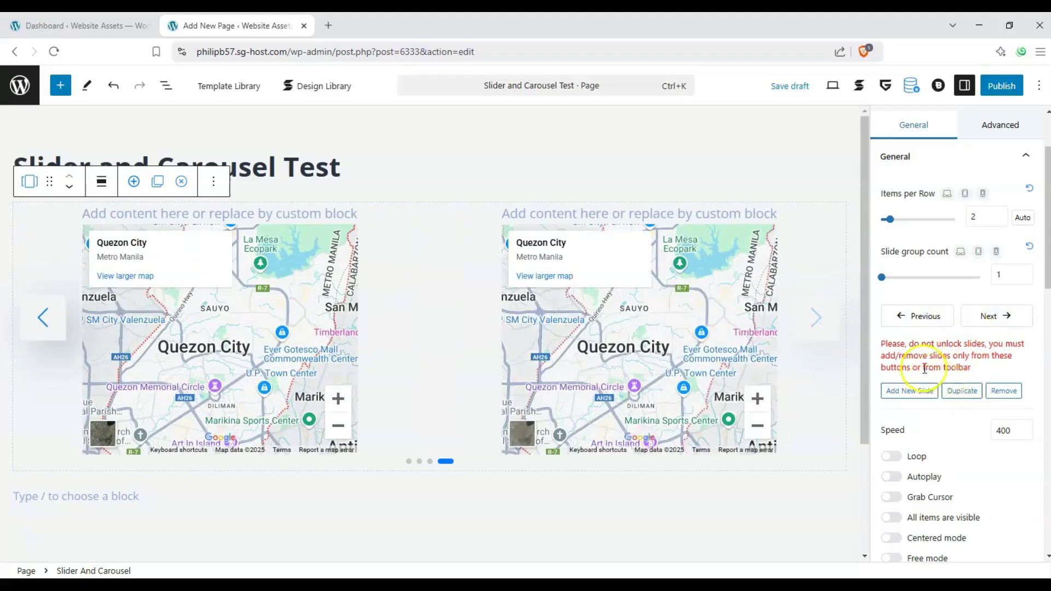
{"action": "left_click", "coordinate": [918, 318]}
{"action": "left_click", "coordinate": [920, 318]}
{"action": "left_click", "coordinate": [922, 322]}
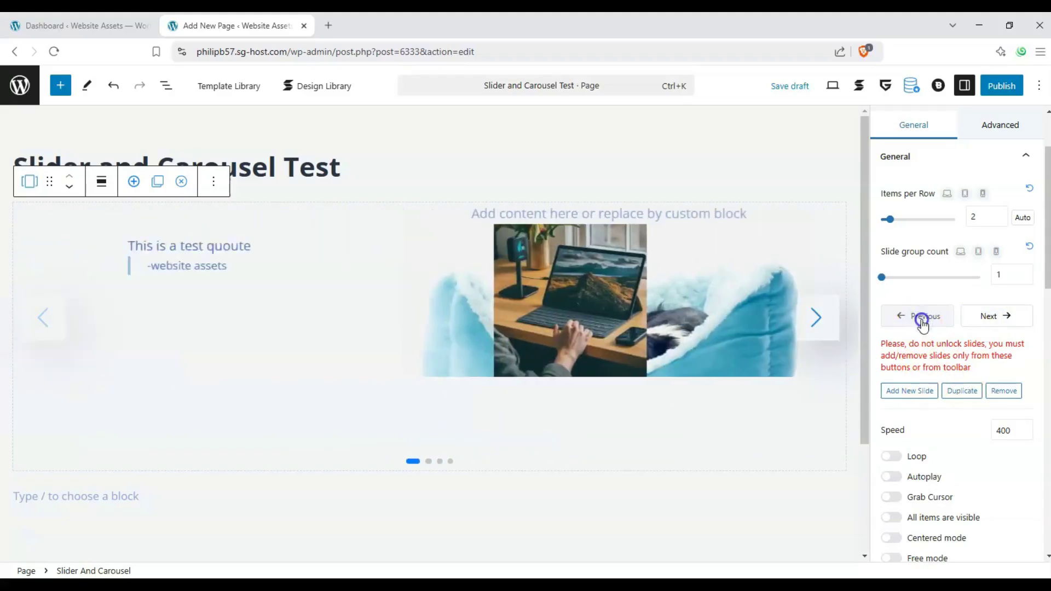
{"action": "left_click", "coordinate": [1002, 319]}
{"action": "left_click", "coordinate": [1001, 319]}
{"action": "left_click", "coordinate": [920, 313]}
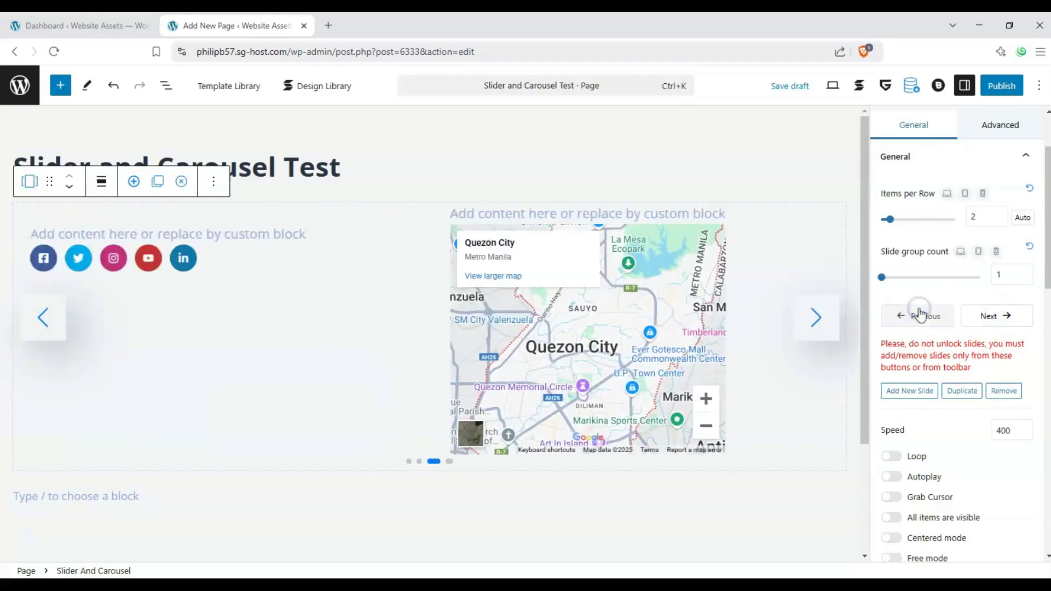
{"action": "left_click", "coordinate": [919, 316]}
{"action": "left_click", "coordinate": [920, 316]}
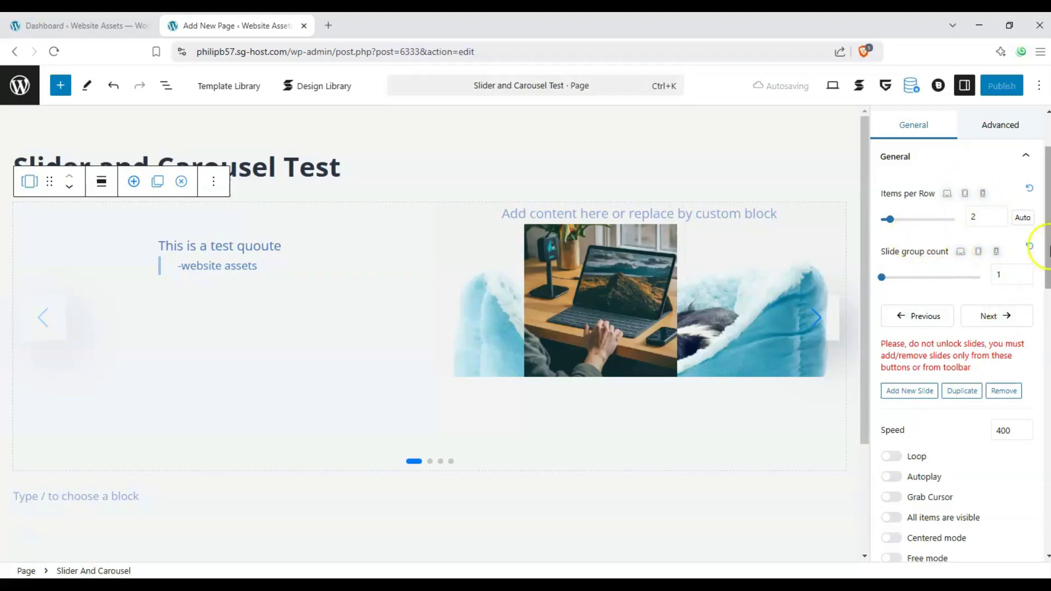
- Enable Loop for the slider and advance past the last slide to test the wrap-around
{"action": "left_click_drag", "start_coordinate": [1047, 258], "coordinate": [1046, 268]}
{"action": "left_click_drag", "start_coordinate": [1045, 282], "coordinate": [1039, 316]}
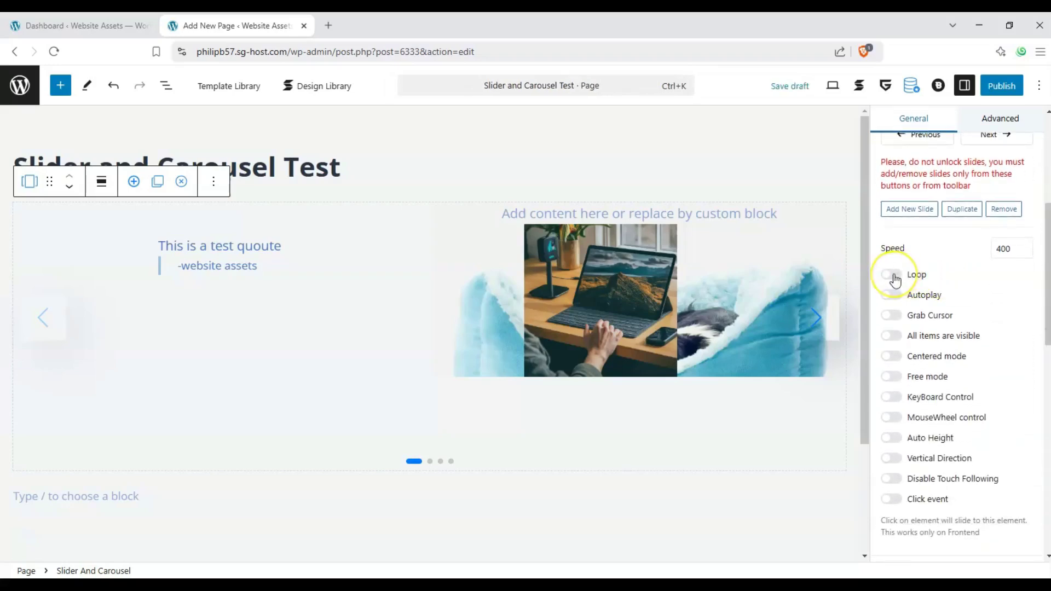
{"action": "left_click", "coordinate": [892, 274]}
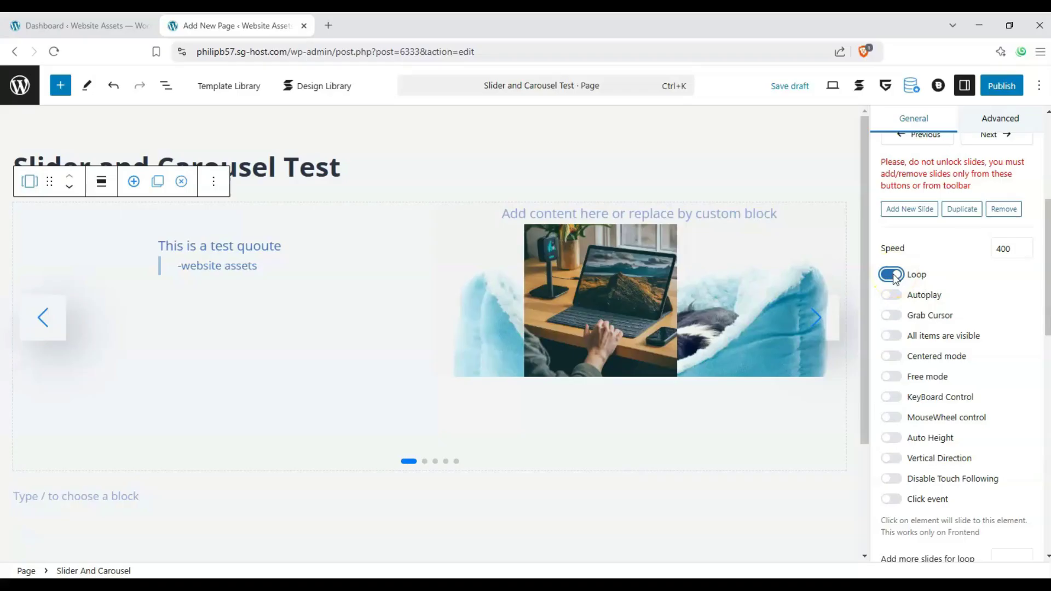
{"action": "left_click", "coordinate": [818, 317]}
{"action": "left_click", "coordinate": [818, 317]}
{"action": "left_click", "coordinate": [819, 318]}
{"action": "left_click", "coordinate": [818, 317]}
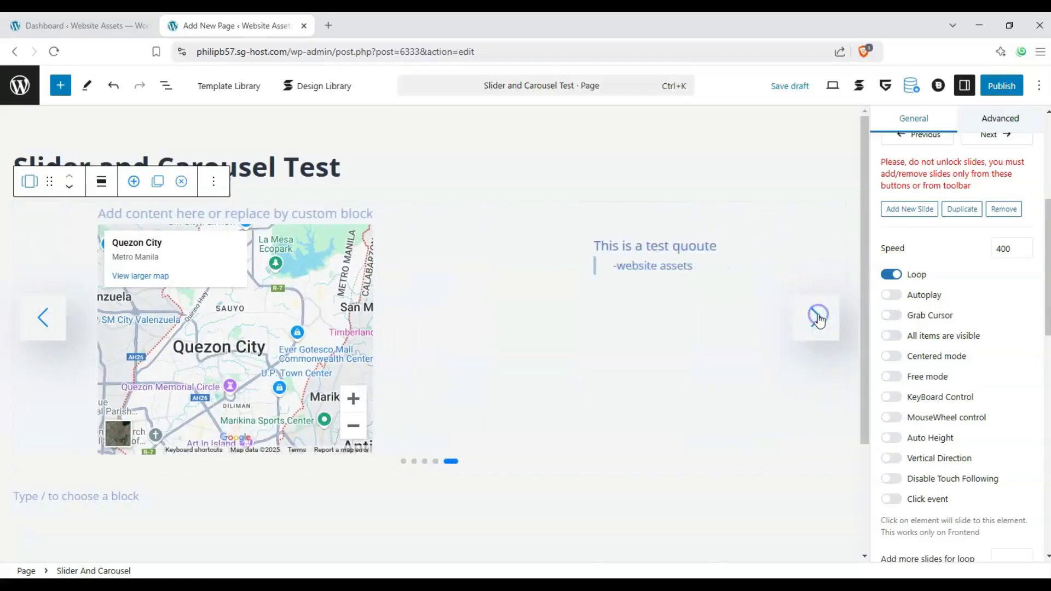
{"action": "left_click", "coordinate": [818, 317]}
{"action": "left_click", "coordinate": [818, 317]}
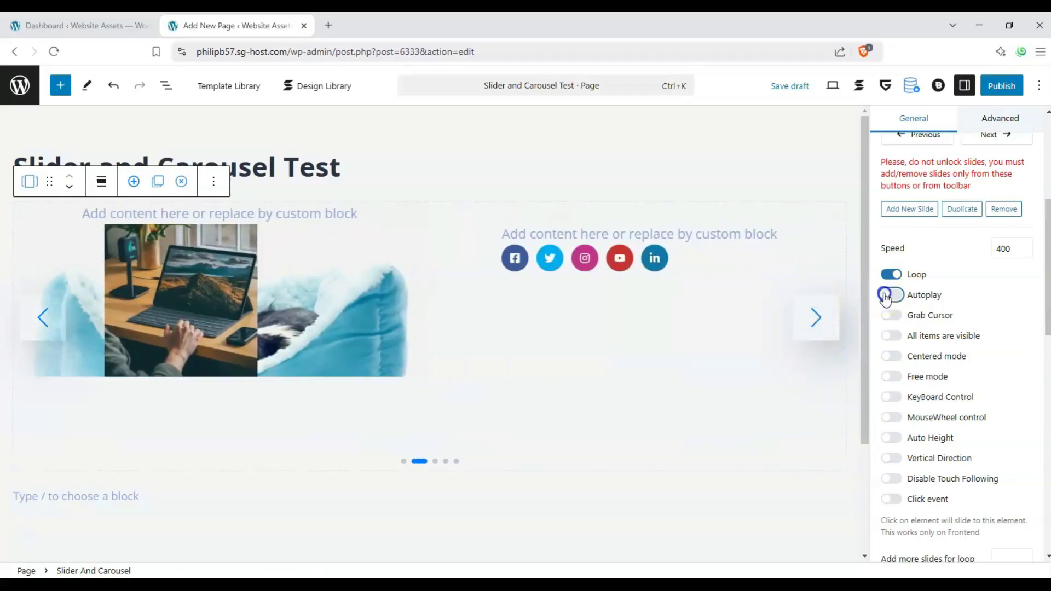
- Enable Autoplay for the slider and advance one slide
{"action": "left_click", "coordinate": [889, 295]}
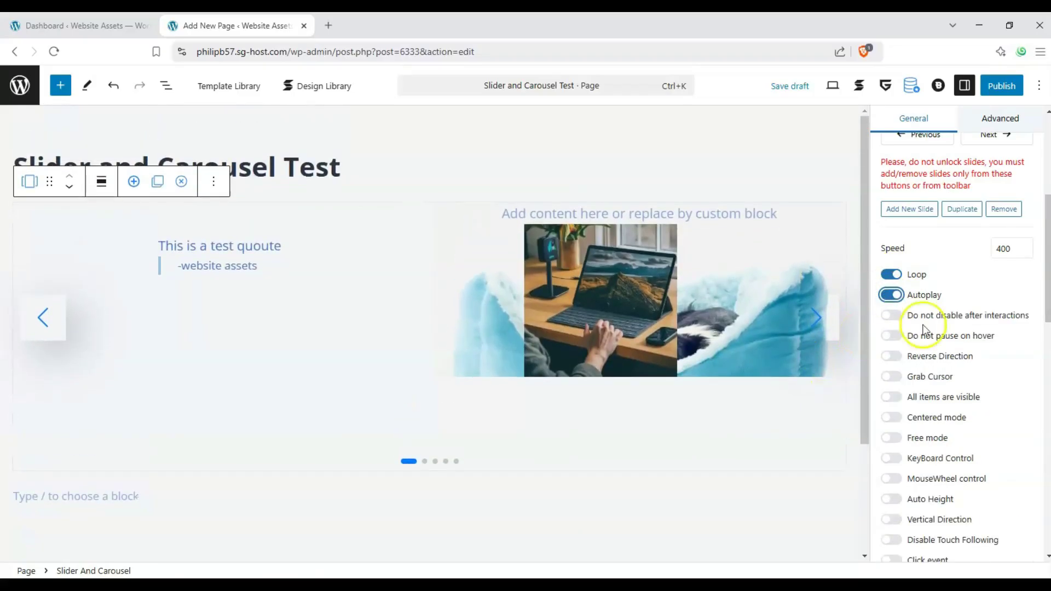
{"action": "left_click", "coordinate": [818, 322]}
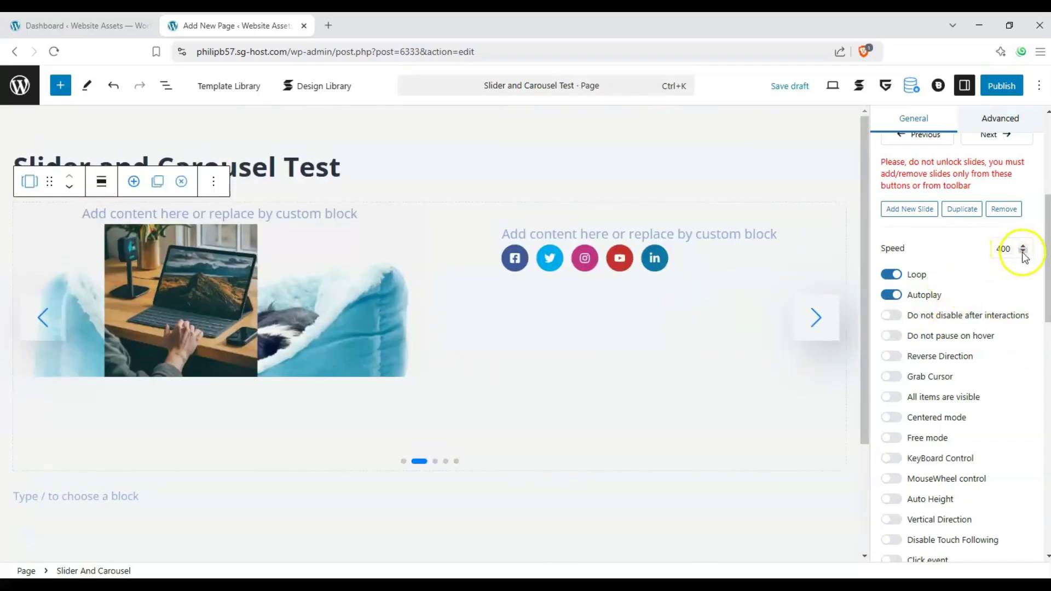
- Set the slider speed to 2000, enable Reverse Direction and advance a slide to test the transition
{"action": "left_click_drag", "start_coordinate": [1012, 248], "coordinate": [942, 248]}
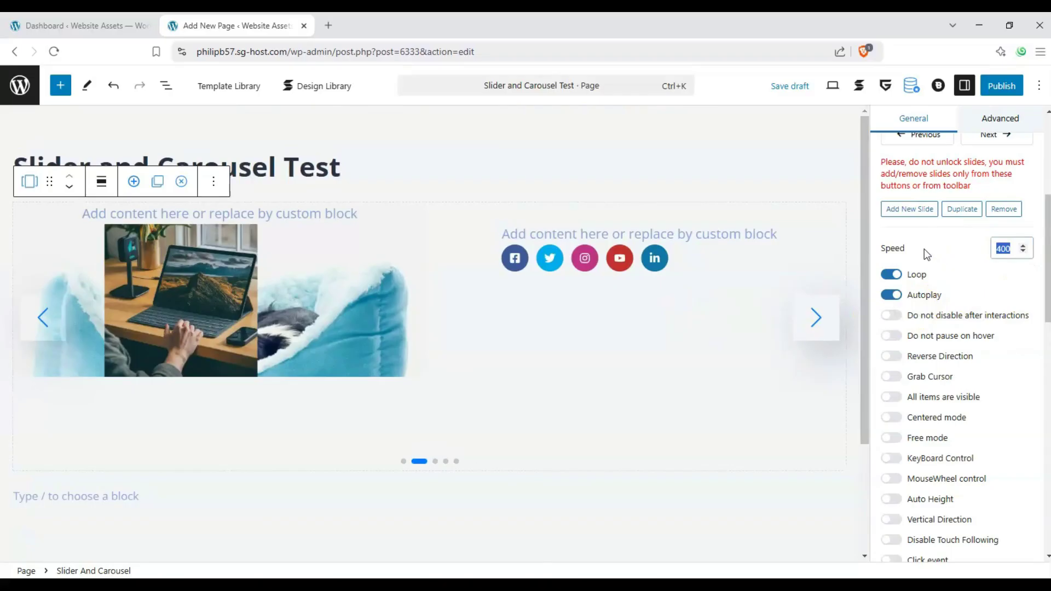
{"action": "type", "text": "200"}
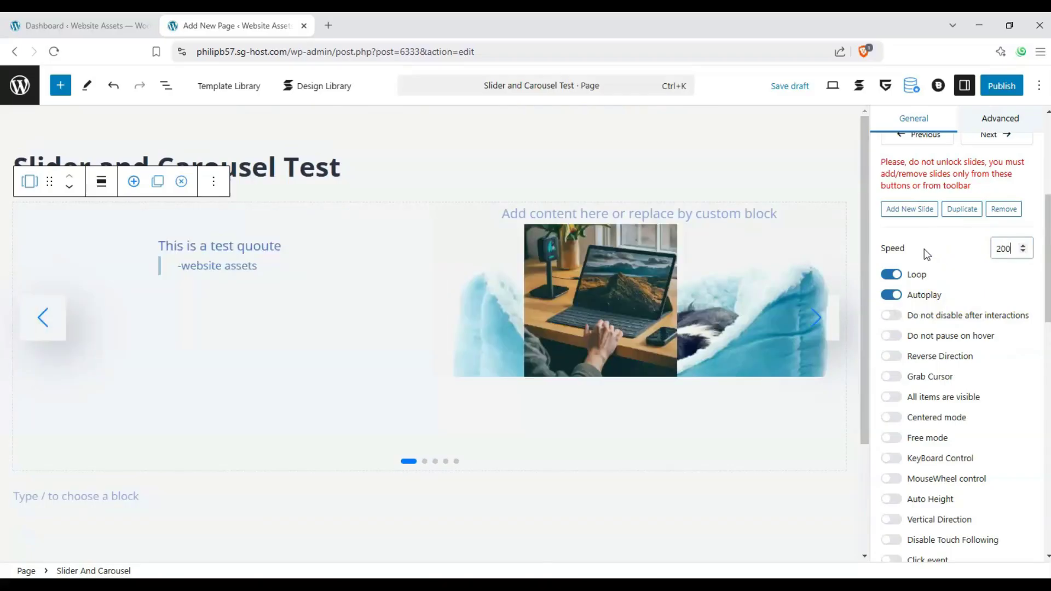
{"action": "type", "text": "0"}
{"action": "left_click", "coordinate": [924, 249]}
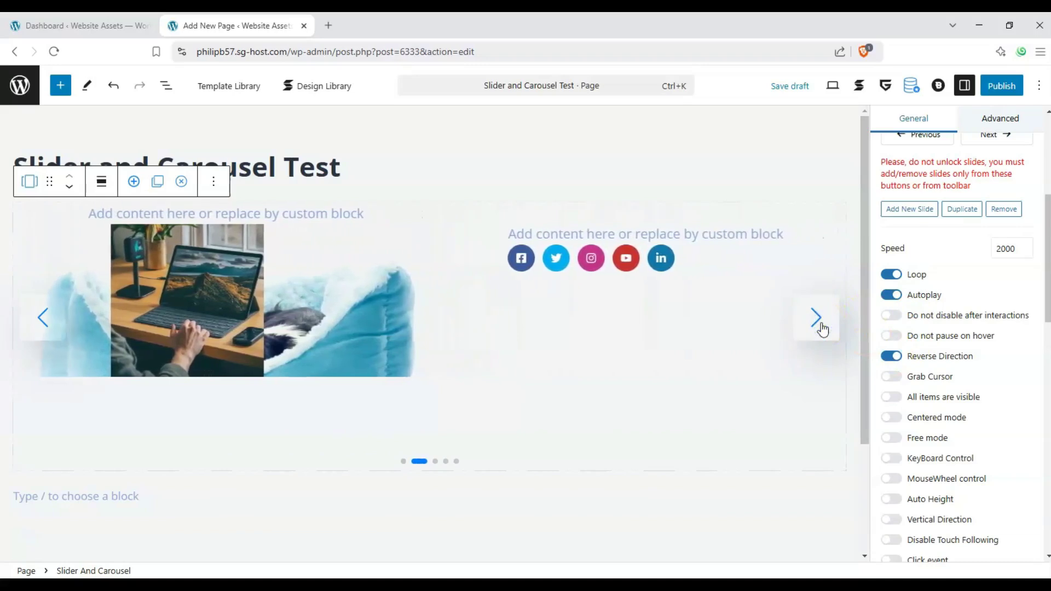
{"action": "left_click", "coordinate": [819, 321]}
- Set the slider speed to 300 and advance repeatedly through the slides to test the transition
{"action": "double_click", "coordinate": [1010, 249]}
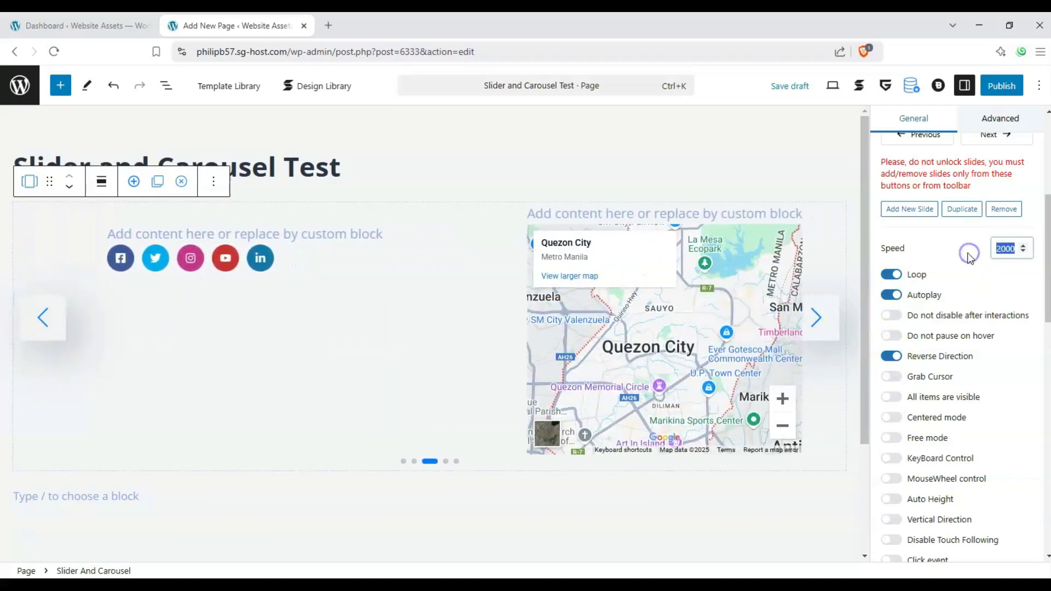
{"action": "type", "text": "300"}
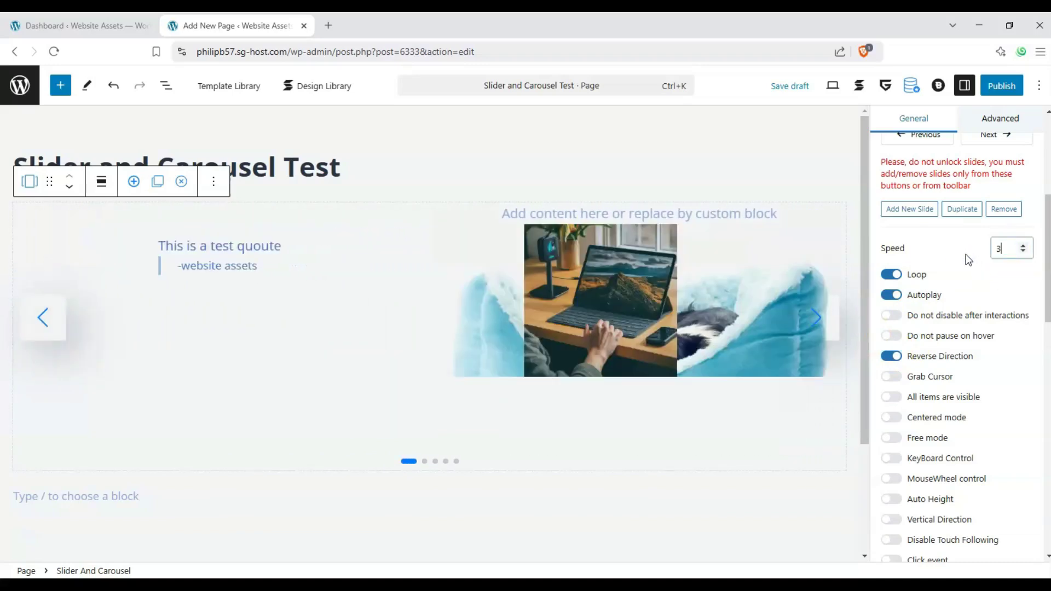
{"action": "left_click", "coordinate": [816, 318]}
{"action": "left_click", "coordinate": [816, 318]}
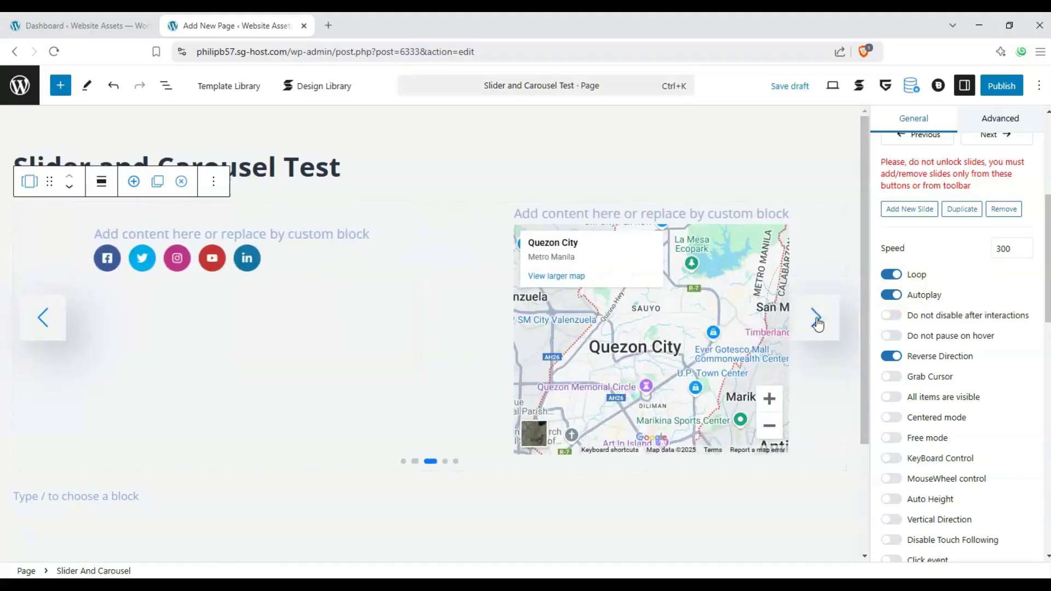
{"action": "left_click", "coordinate": [817, 318]}
{"action": "left_click", "coordinate": [817, 318]}
{"action": "left_click", "coordinate": [816, 318]}
{"action": "left_click", "coordinate": [816, 318]}
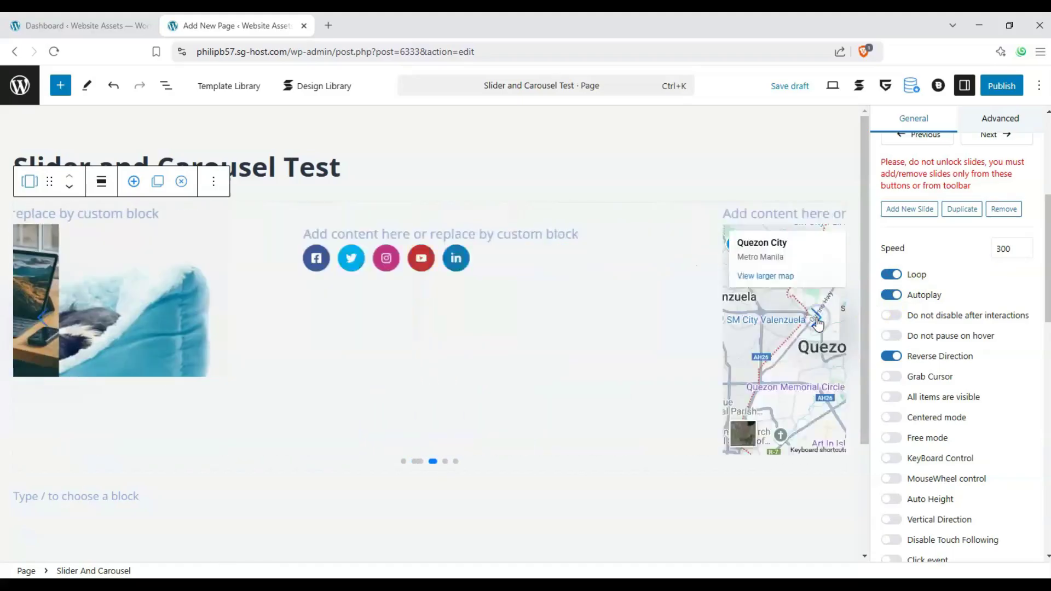
- Disable Loop and advance the slider until it reaches the last slide
{"action": "left_click", "coordinate": [891, 275]}
{"action": "left_click", "coordinate": [820, 317]}
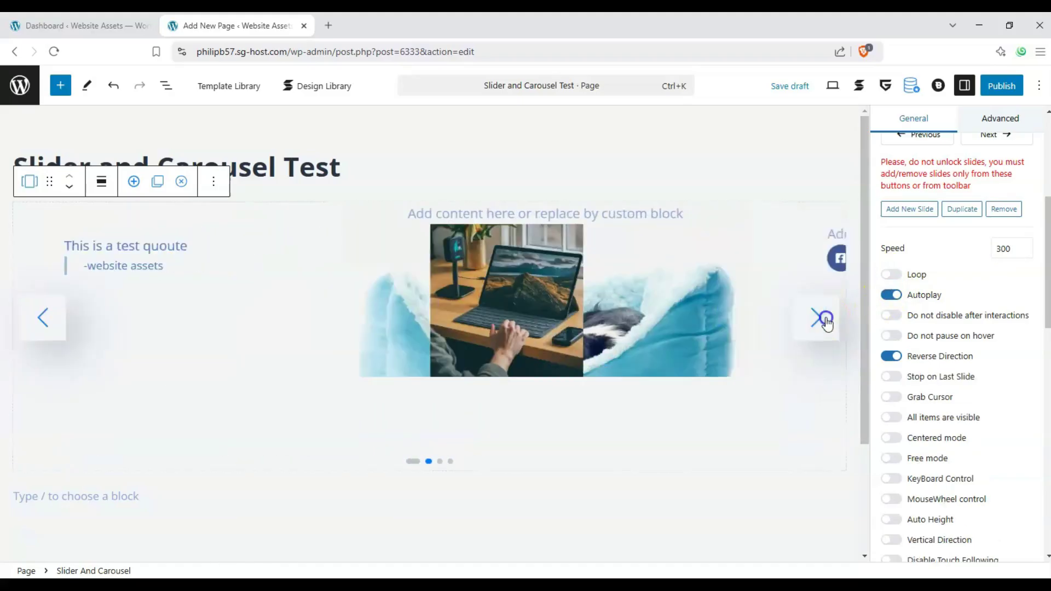
{"action": "left_click", "coordinate": [823, 320]}
{"action": "left_click", "coordinate": [826, 320]}
{"action": "left_click", "coordinate": [826, 320]}
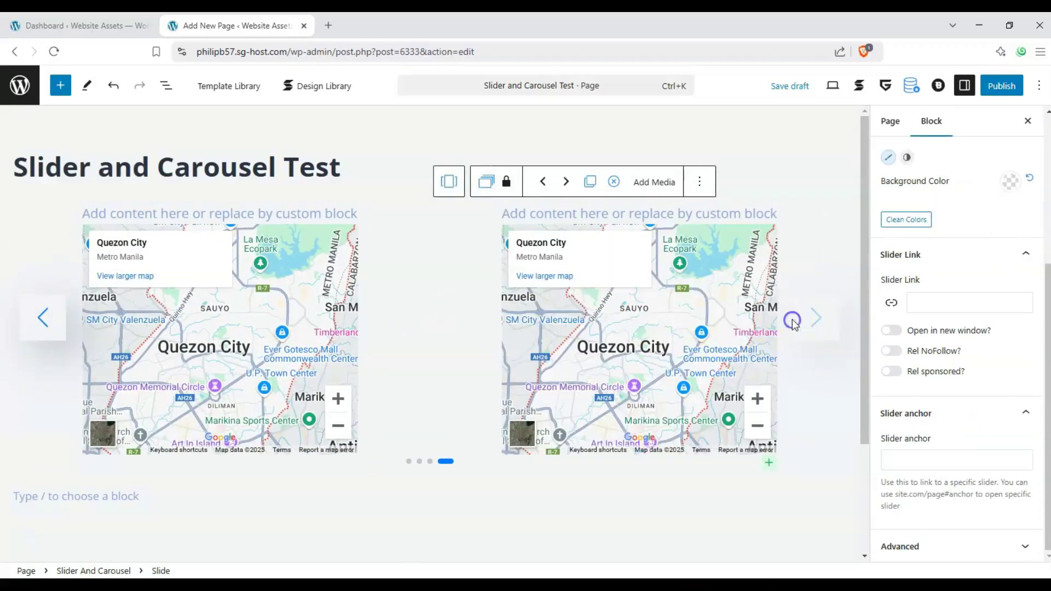
- Step back from the last slide, reselect the whole Slider And Carousel block, and move its slides back and forward
{"action": "left_click", "coordinate": [231, 214]}
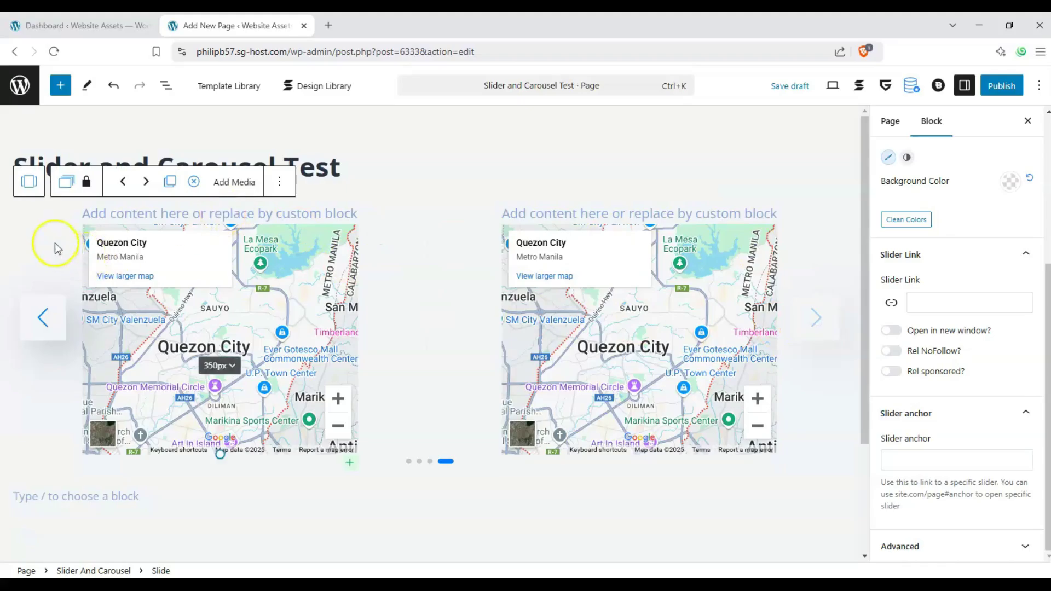
{"action": "left_click", "coordinate": [43, 328]}
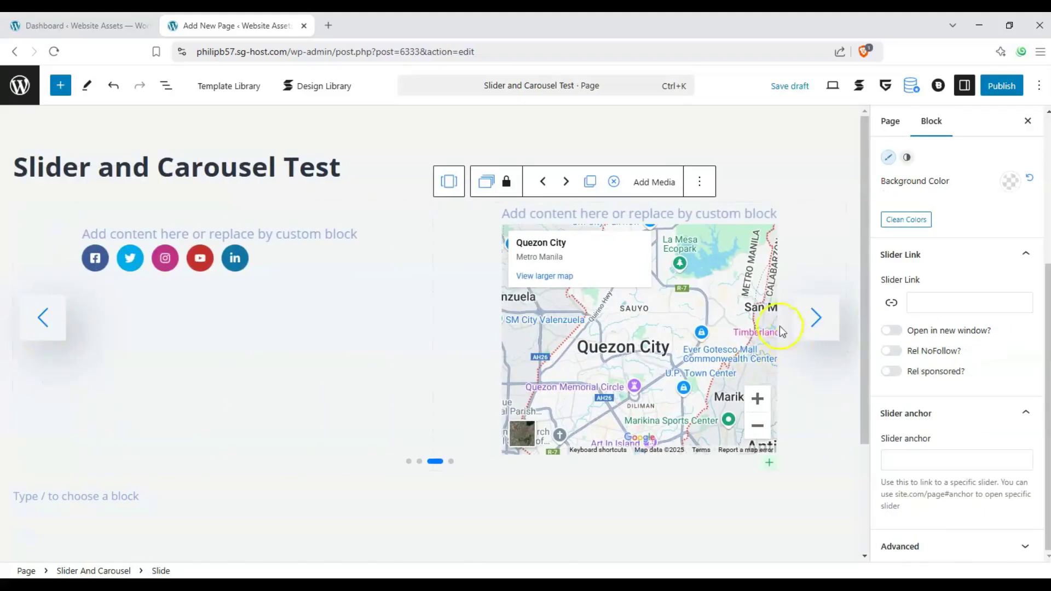
{"action": "left_click", "coordinate": [438, 254]}
{"action": "left_click", "coordinate": [718, 326]}
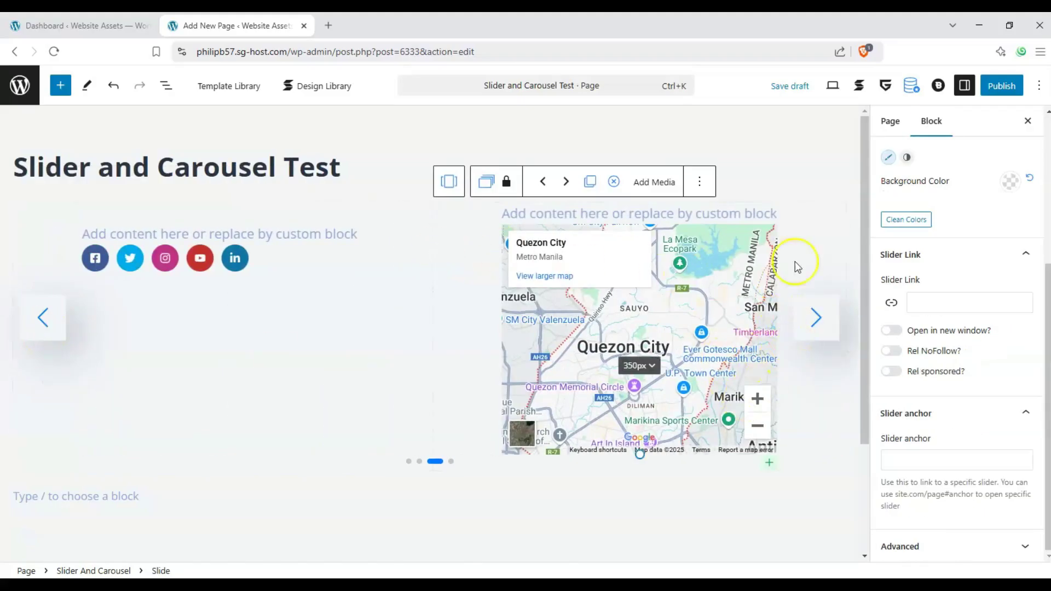
{"action": "scroll", "coordinate": [950, 223], "scroll_direction": "up", "scroll_amount": 5}
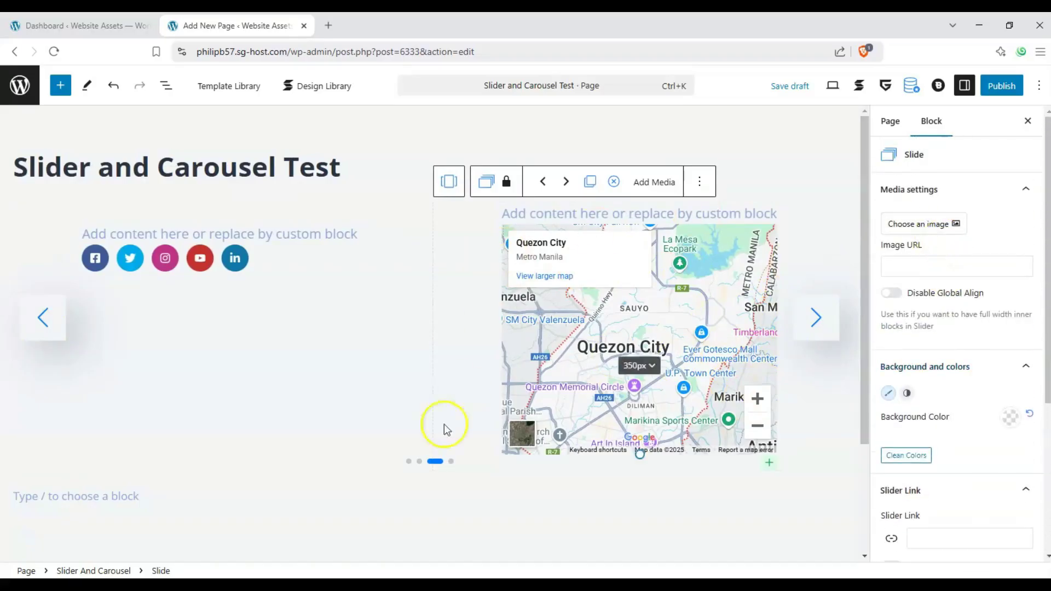
{"action": "left_click", "coordinate": [414, 462]}
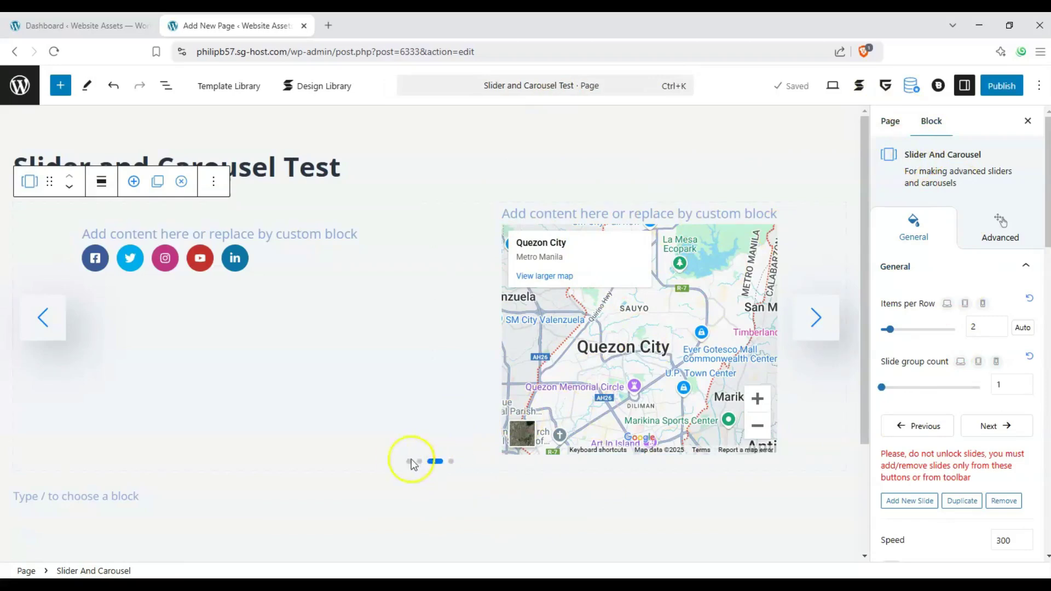
{"action": "left_click", "coordinate": [43, 320]}
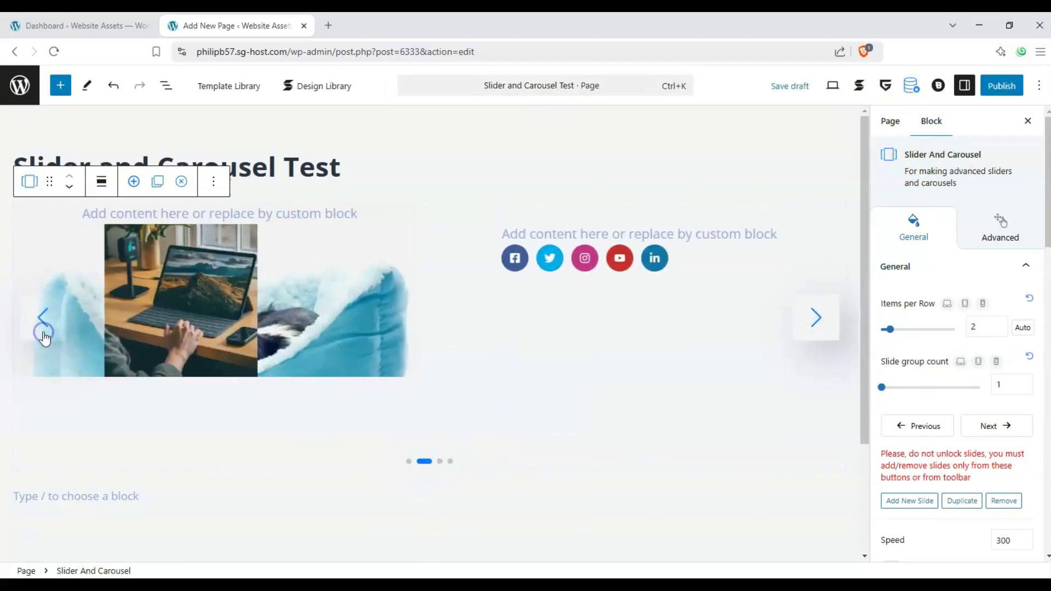
{"action": "left_click", "coordinate": [837, 325]}
- Turn off Reverse Direction, enable Grab Cursor and advance the slider one slide
{"action": "scroll", "coordinate": [1008, 345], "scroll_direction": "down", "scroll_amount": 6}
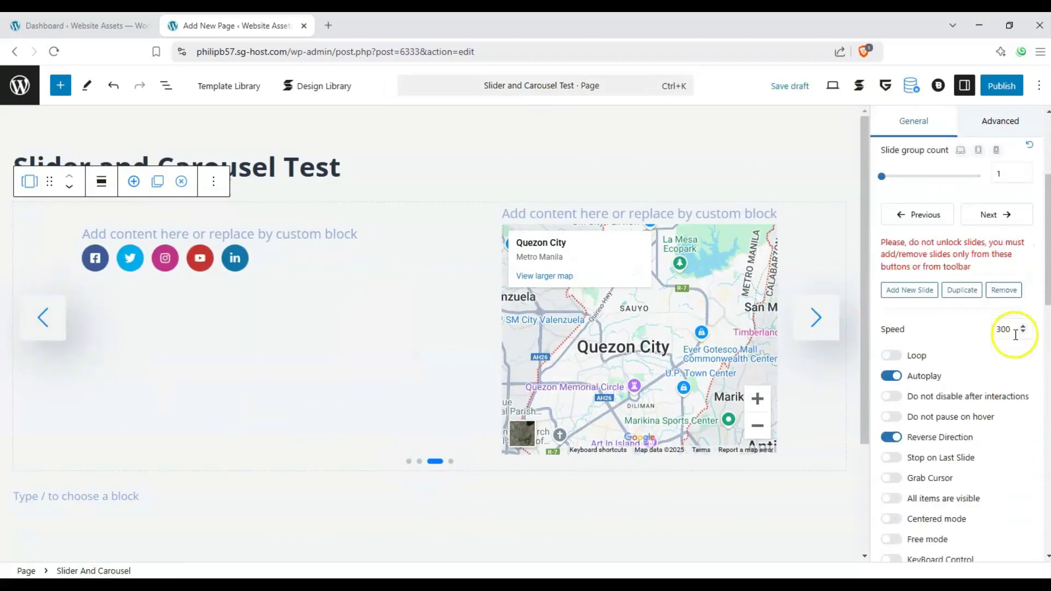
{"action": "left_click", "coordinate": [932, 339]}
{"action": "left_click", "coordinate": [891, 319]}
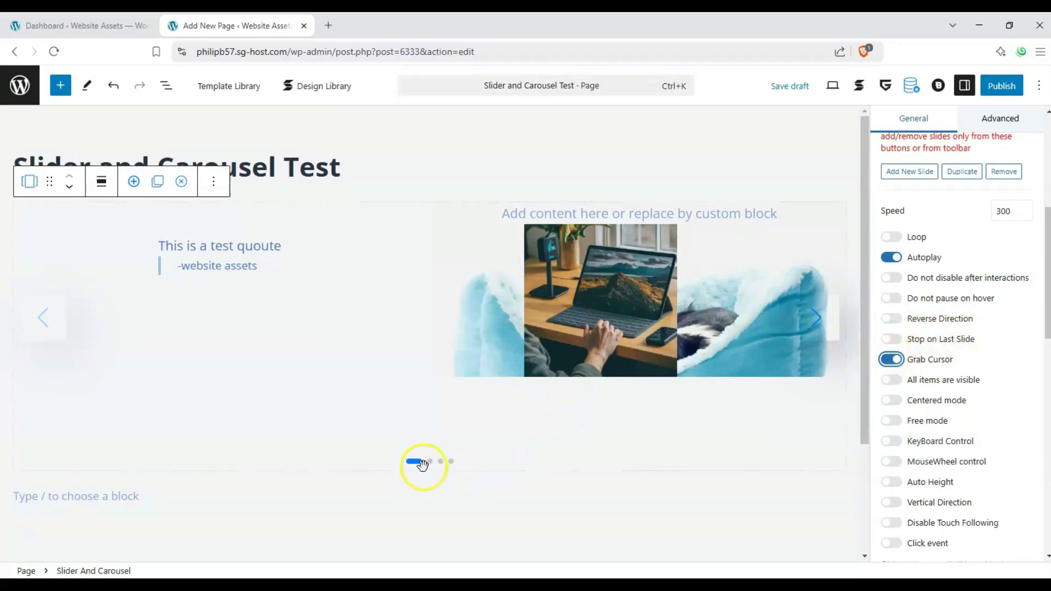
{"action": "left_click", "coordinate": [805, 322]}
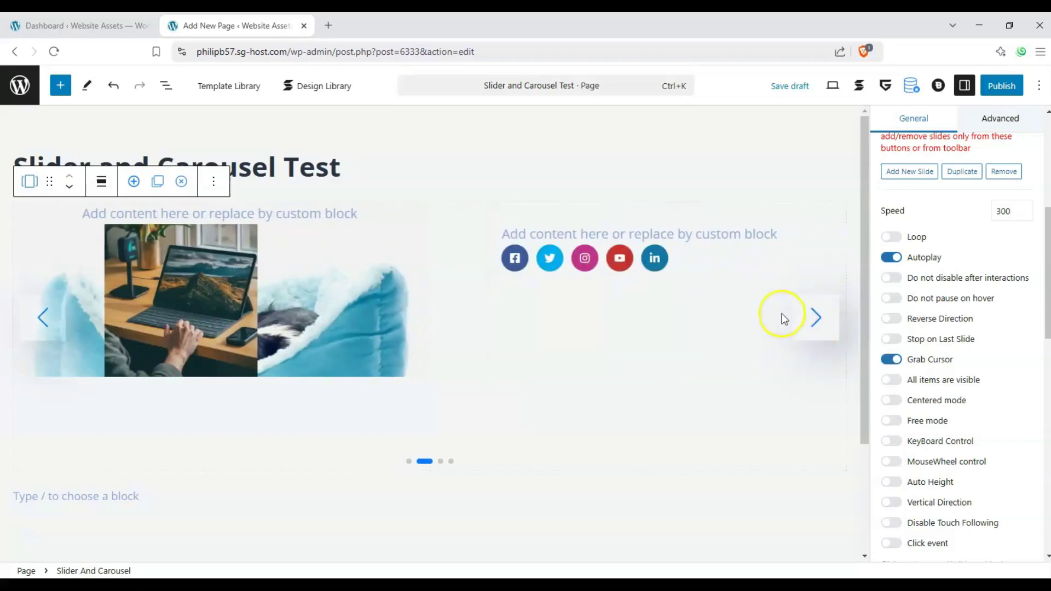
- Test the grab cursor on the social icons slide, reselect the slider and turn Grab Cursor off
{"action": "left_click", "coordinate": [620, 258]}
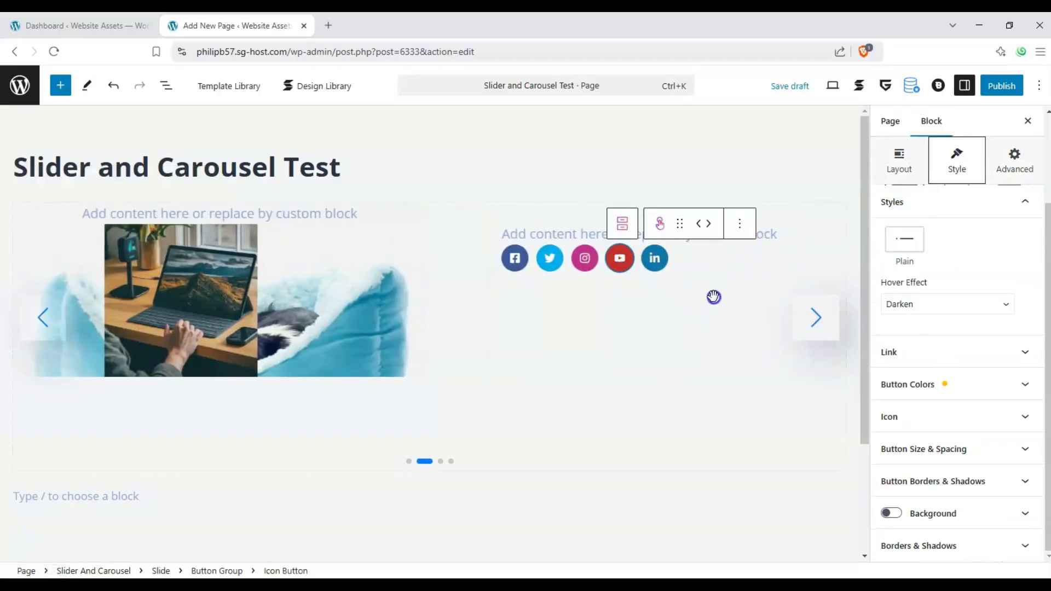
{"action": "left_click", "coordinate": [714, 297]}
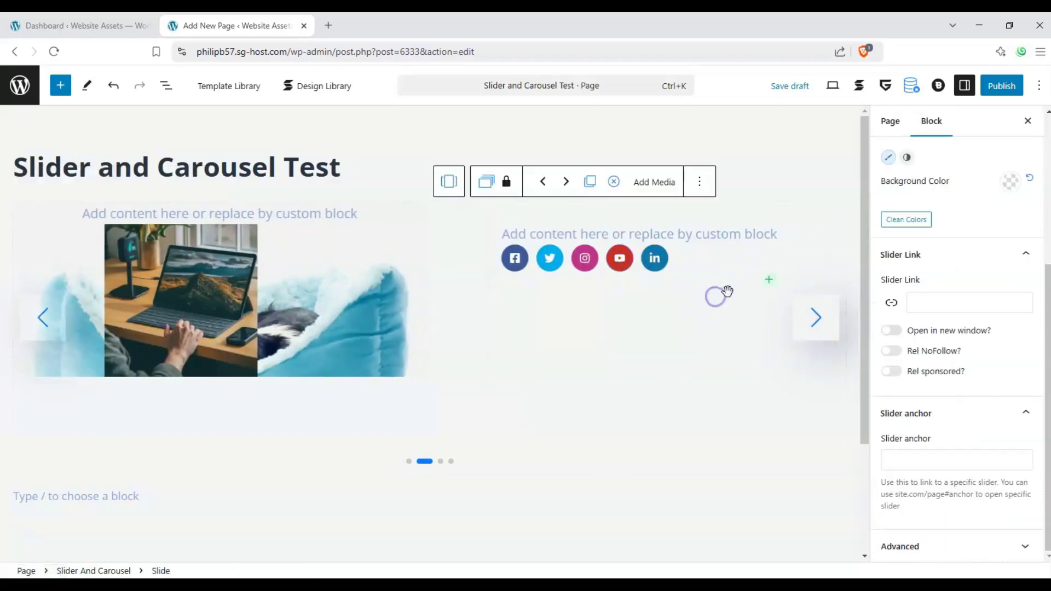
{"action": "left_click", "coordinate": [817, 328]}
- Try All items are visible, look across to the last slides, and replace it with Centered mode
{"action": "left_click", "coordinate": [890, 379]}
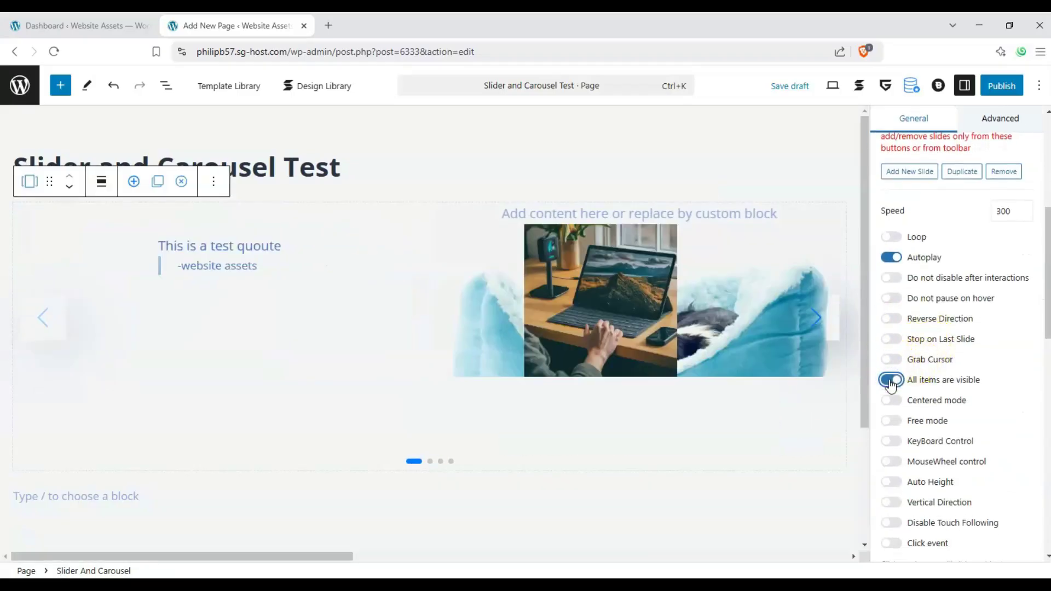
{"action": "left_click_drag", "start_coordinate": [327, 556], "coordinate": [830, 525]}
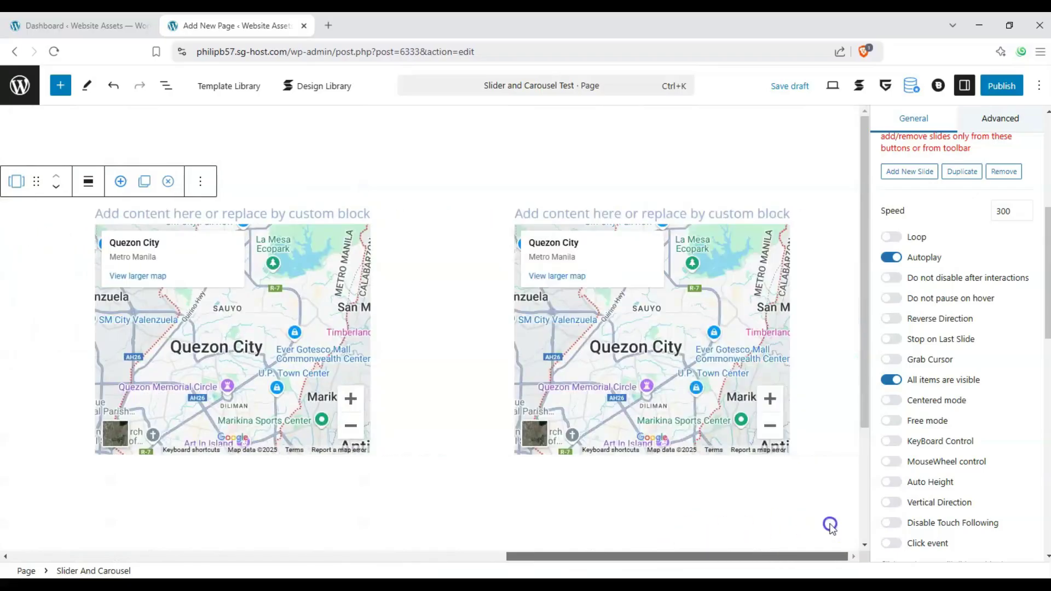
{"action": "left_click", "coordinate": [891, 405]}
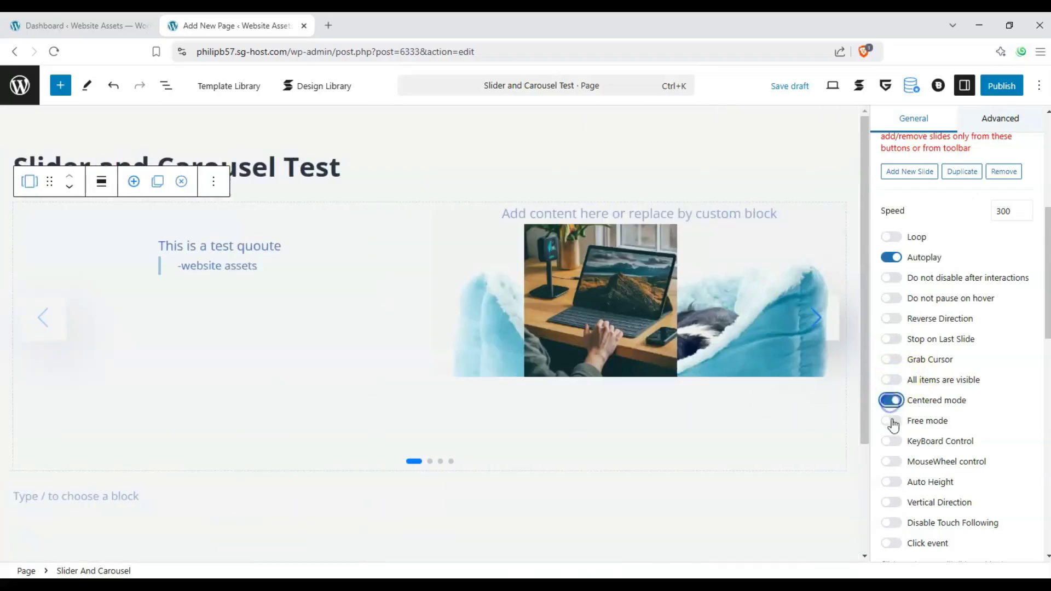
- Enable Free mode in place of Centered mode and advance the slider one slide
{"action": "left_click", "coordinate": [891, 421]}
{"action": "left_click", "coordinate": [818, 322]}
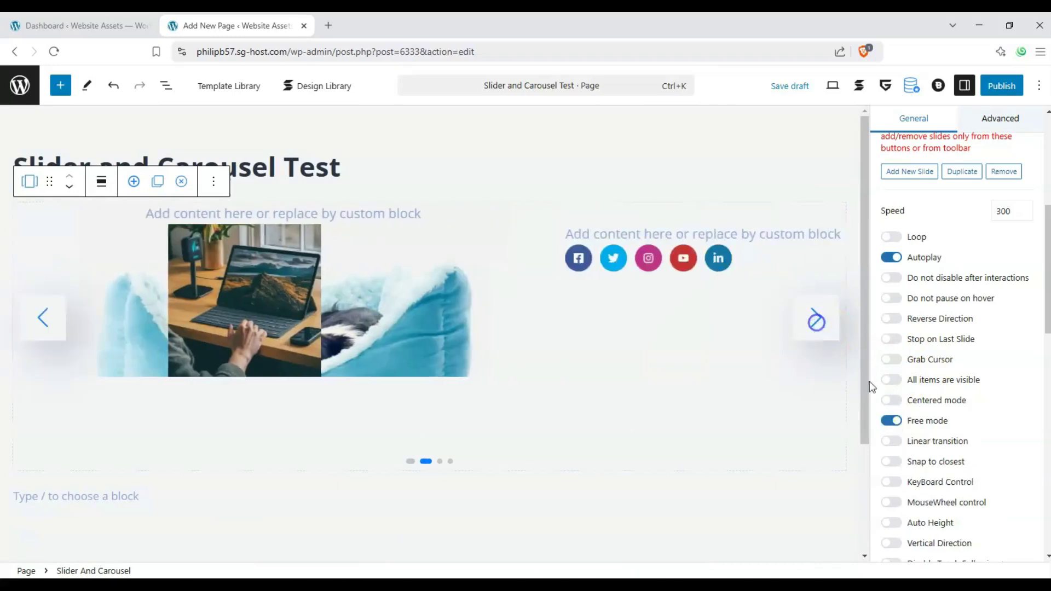
- Enable Linear transition and Snap to closest and try swiping through the slides
{"action": "left_click", "coordinate": [885, 441]}
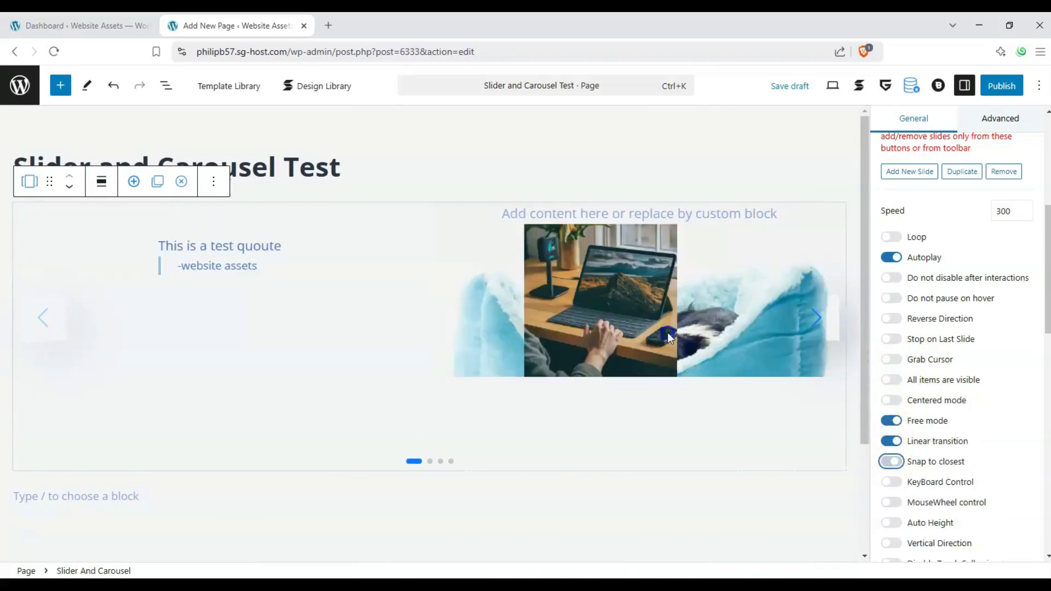
{"action": "left_click", "coordinate": [493, 342]}
{"action": "left_click", "coordinate": [508, 419]}
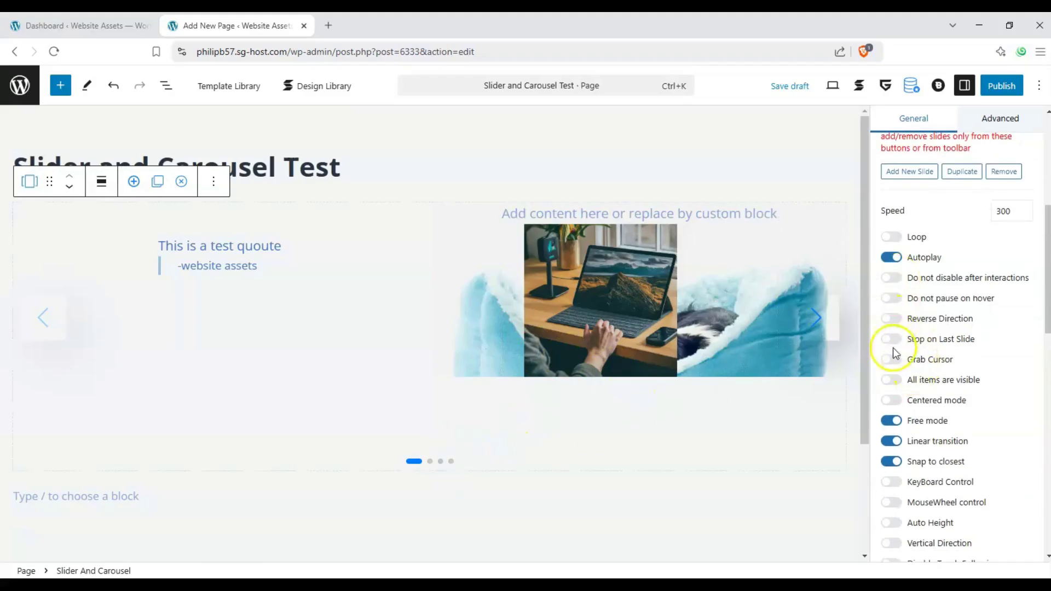
- Try swiping the slides with Grab Cursor on, and turn off Grab Cursor, Linear transition and Snap to closest
{"action": "left_click", "coordinate": [586, 404]}
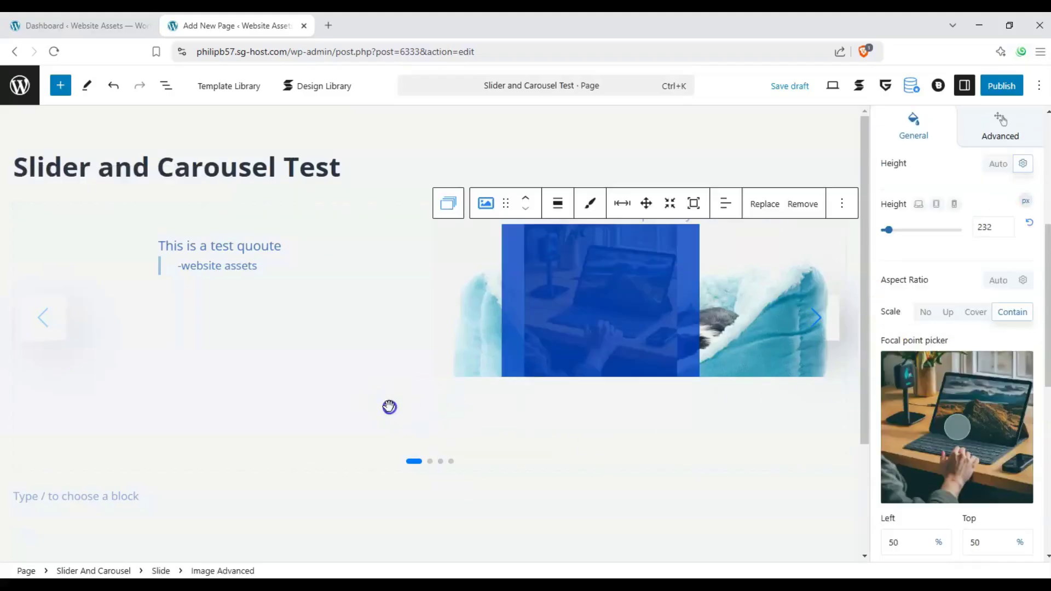
{"action": "left_click", "coordinate": [435, 450]}
{"action": "left_click", "coordinate": [424, 432]}
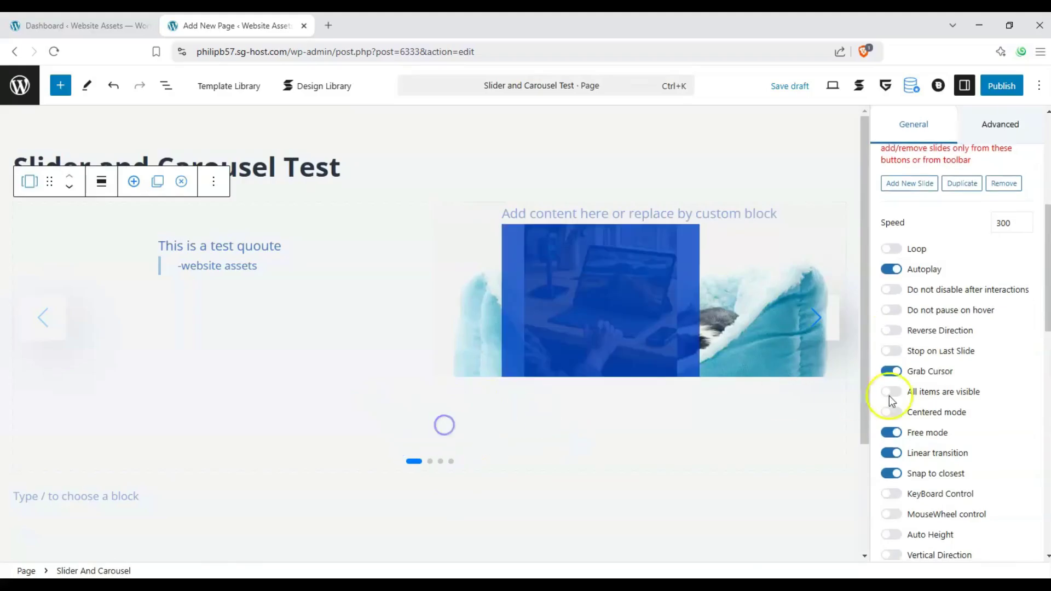
{"action": "left_click", "coordinate": [892, 360]}
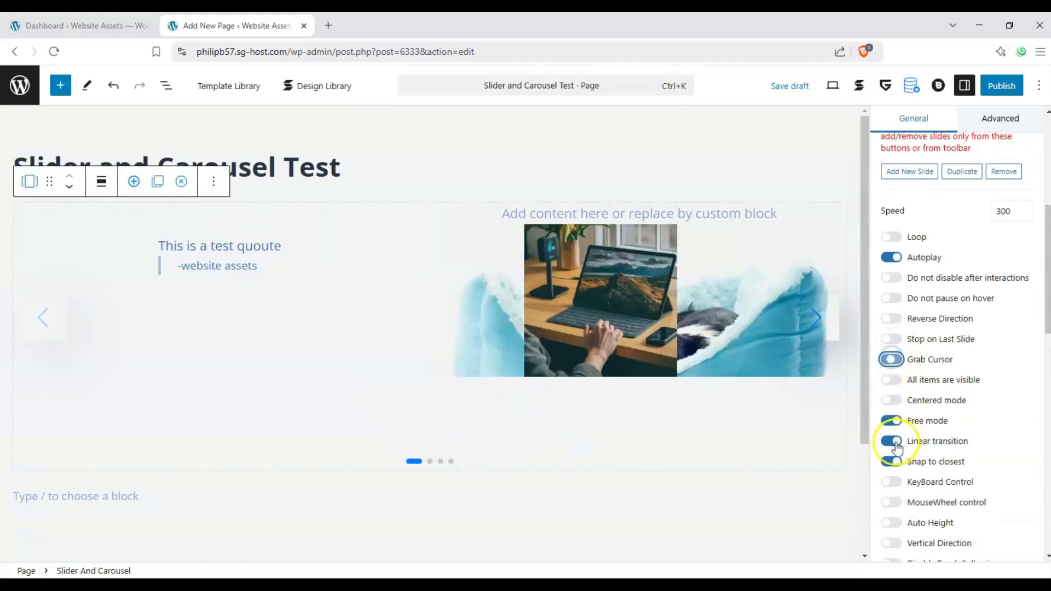
{"action": "left_click", "coordinate": [891, 441]}
- Enable KeyBoard Control, try it on the slider and turn it off again
{"action": "left_click", "coordinate": [891, 482]}
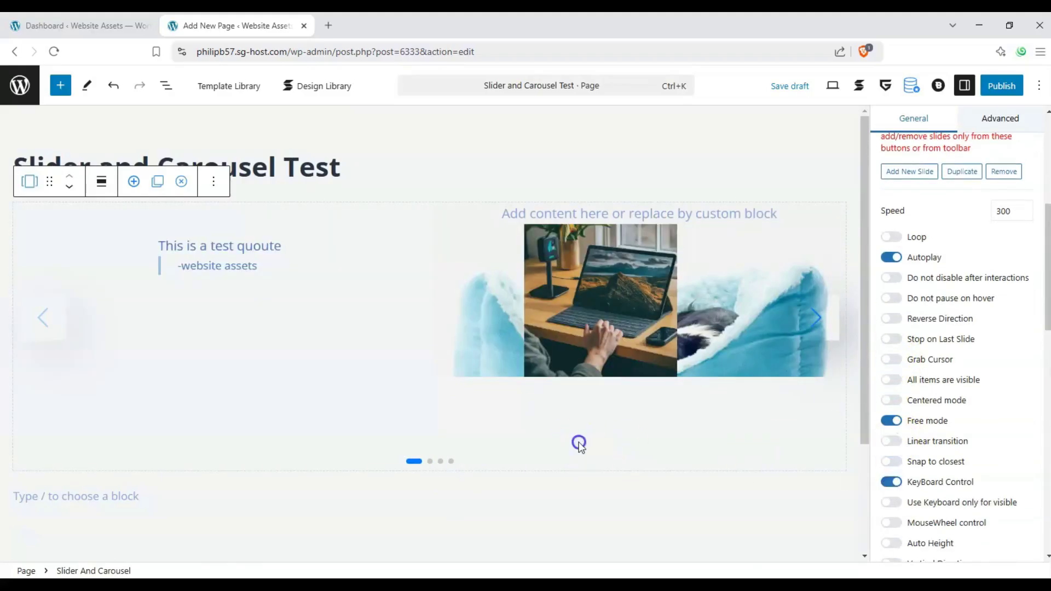
{"action": "scroll", "coordinate": [928, 429], "scroll_direction": "down", "scroll_amount": 1}
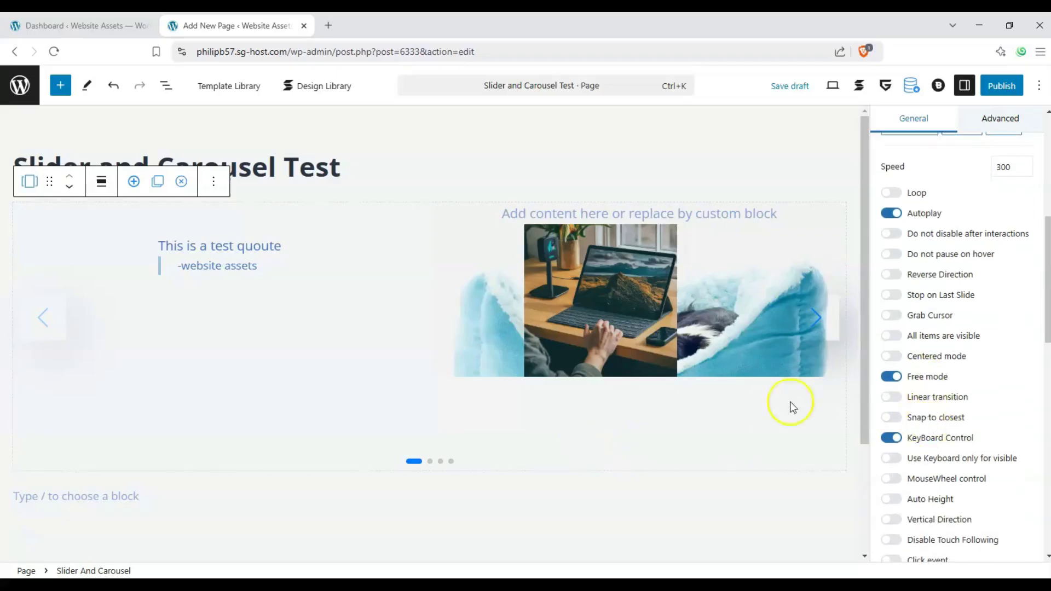
{"action": "left_click", "coordinate": [523, 432]}
{"action": "left_click", "coordinate": [476, 417]}
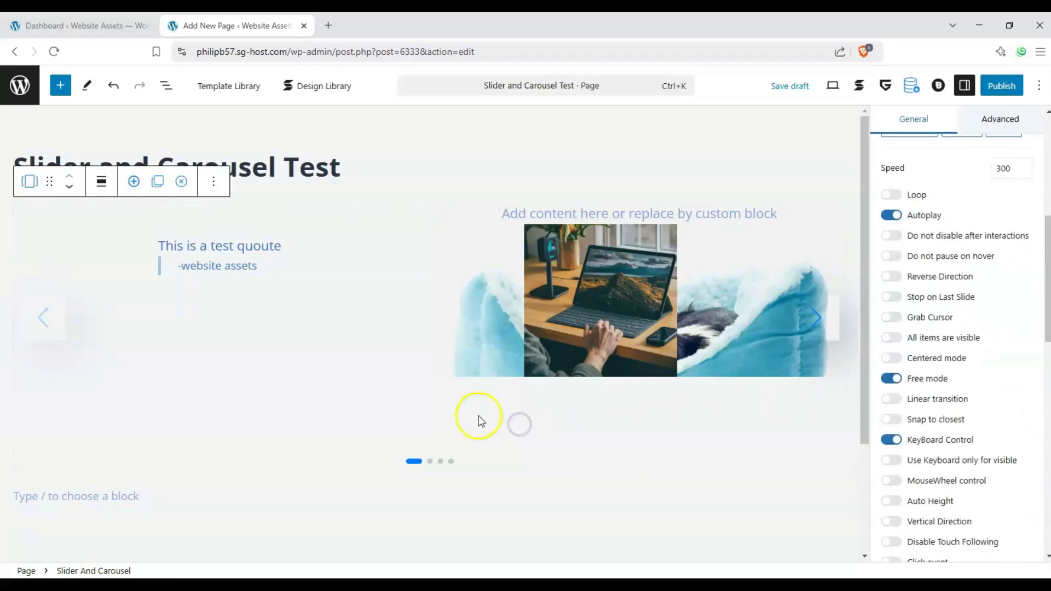
{"action": "left_click", "coordinate": [891, 438]}
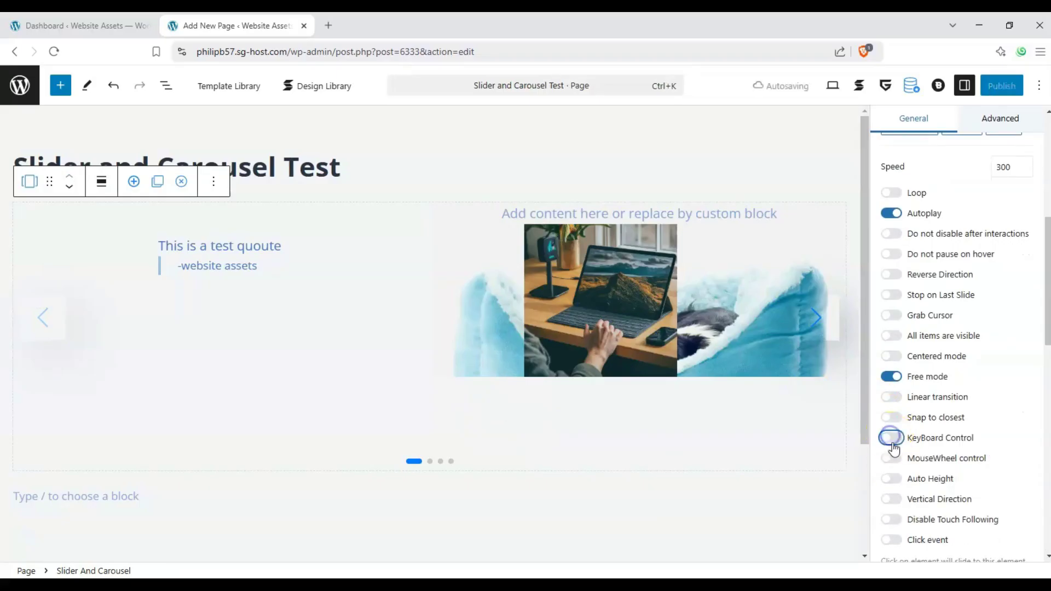
- Enable MouseWheel control, move through the slides with the wheel and turn the option off again
{"action": "left_click", "coordinate": [890, 458]}
{"action": "scroll", "coordinate": [686, 368], "scroll_direction": "down", "scroll_amount": 2}
{"action": "scroll", "coordinate": [686, 367], "scroll_direction": "up", "scroll_amount": 2}
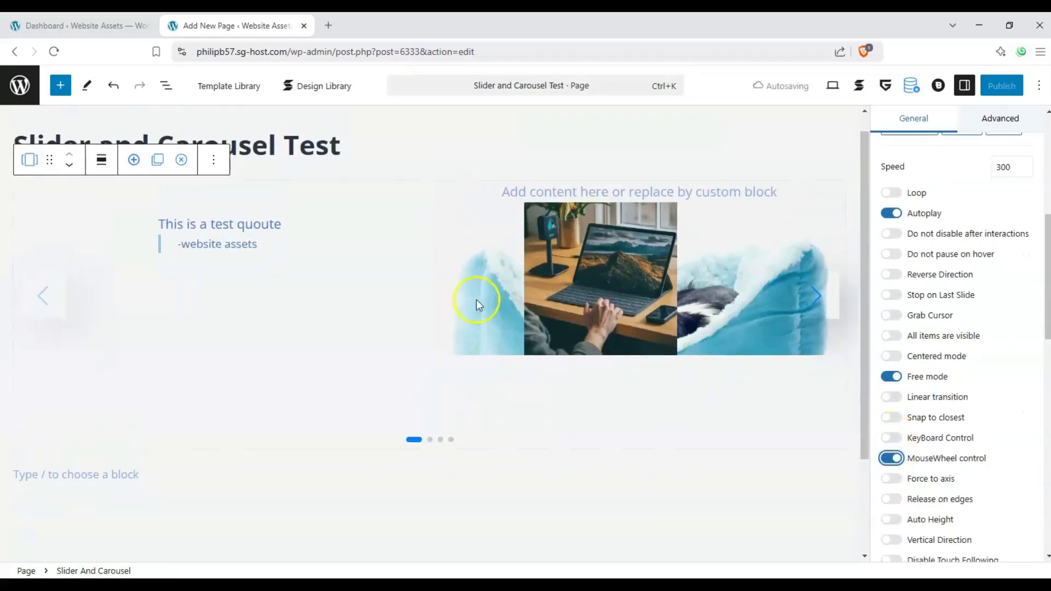
{"action": "scroll", "coordinate": [810, 322], "scroll_direction": "down", "scroll_amount": 3}
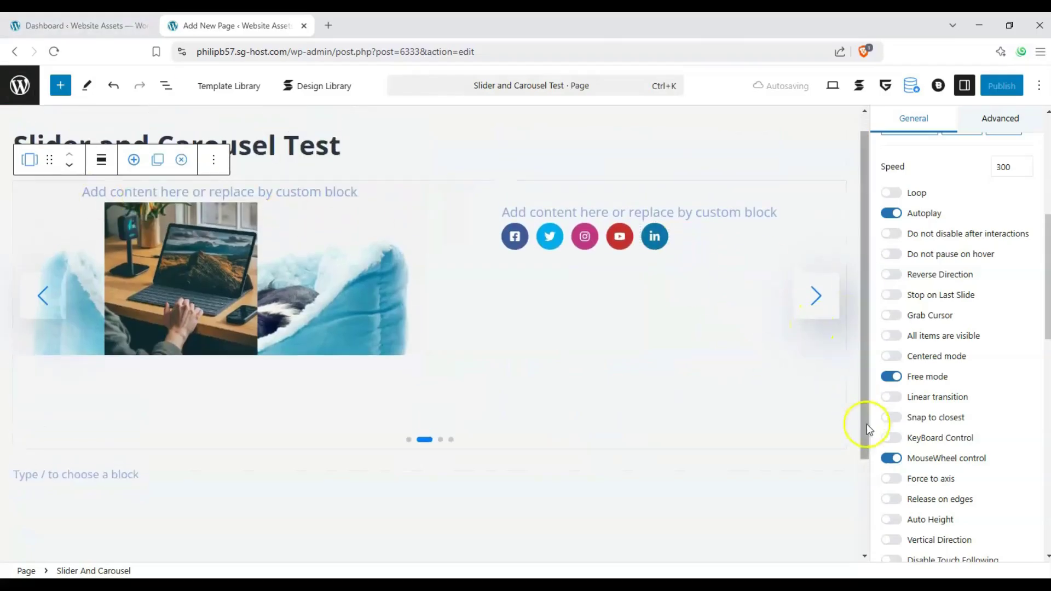
{"action": "left_click", "coordinate": [891, 458]}
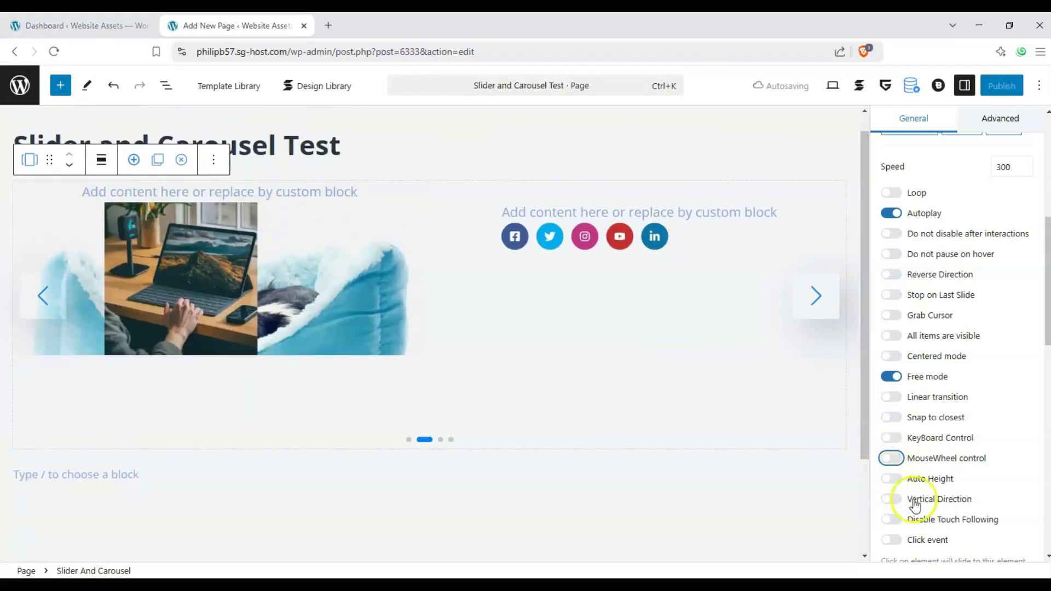
- Enable Vertical Direction, step forward and back through the vertically moving slides, and turn it off again
{"action": "scroll", "coordinate": [877, 480], "scroll_direction": "down", "scroll_amount": 1}
{"action": "left_click", "coordinate": [894, 458]}
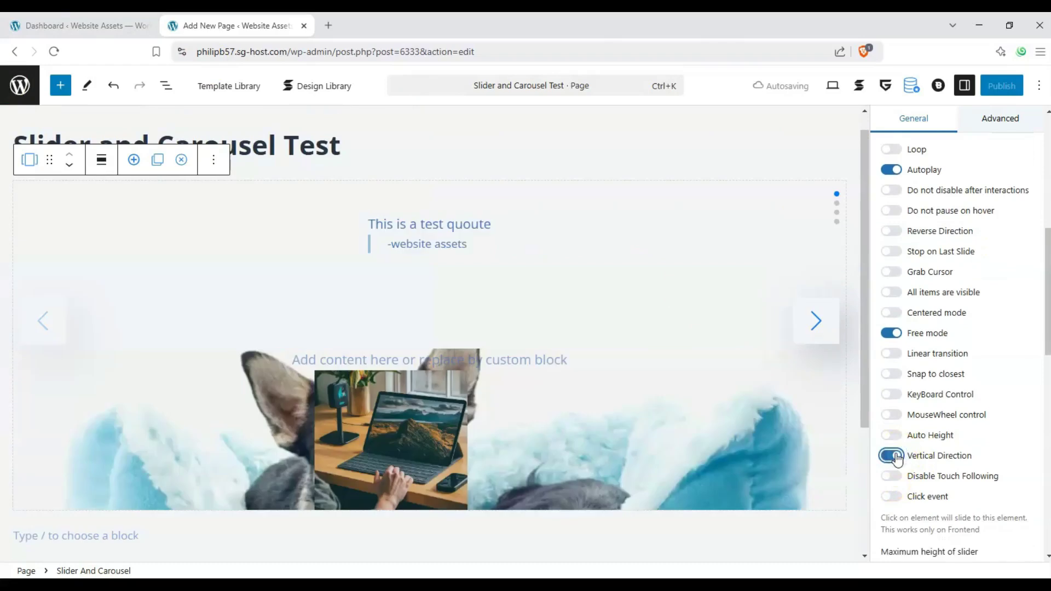
{"action": "left_click", "coordinate": [816, 335]}
{"action": "left_click", "coordinate": [815, 333]}
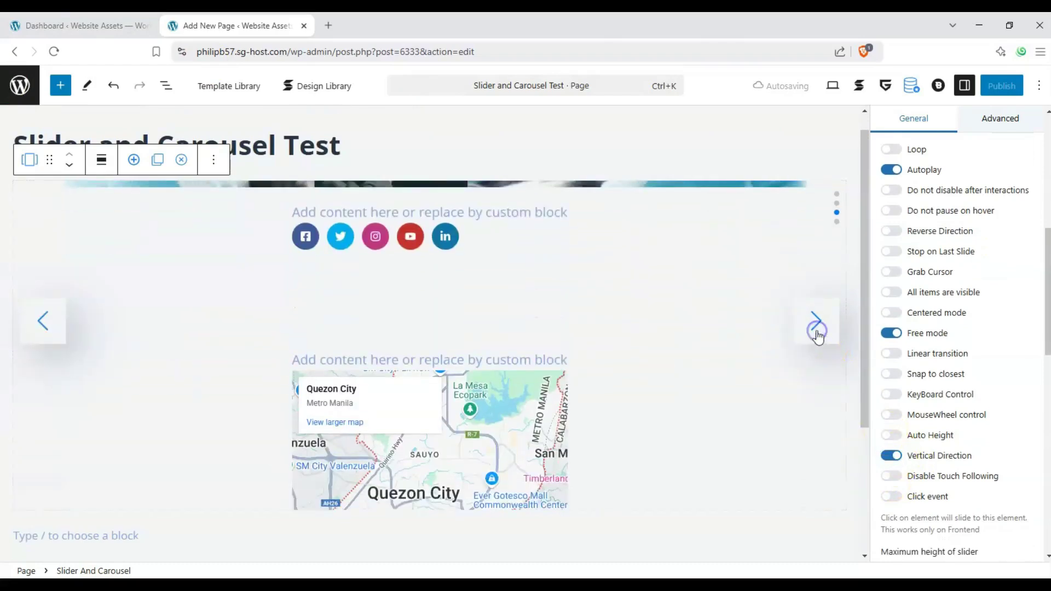
{"action": "left_click", "coordinate": [816, 332]}
{"action": "left_click", "coordinate": [46, 324]}
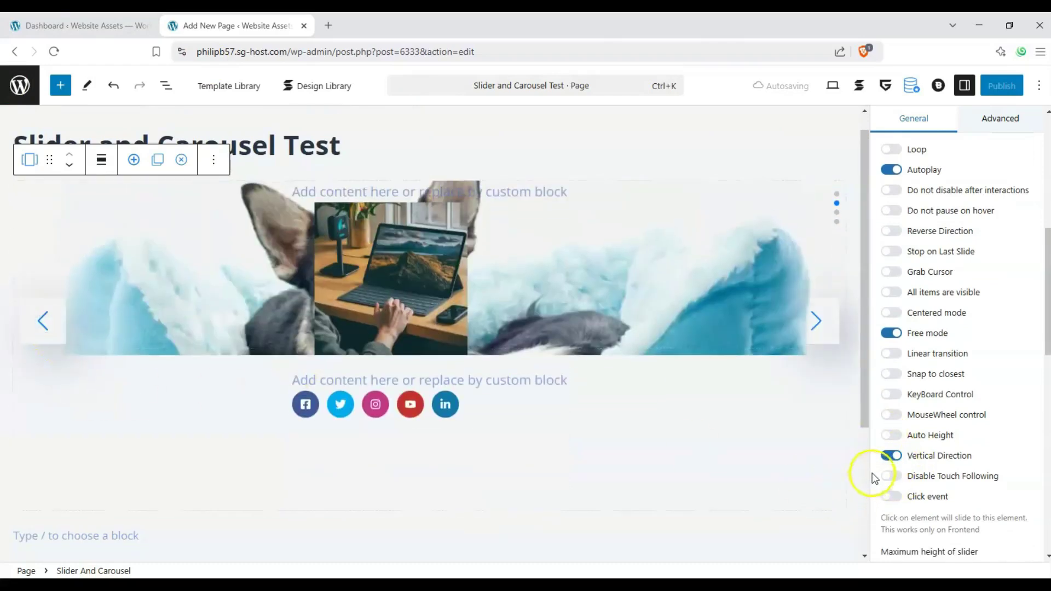
{"action": "left_click", "coordinate": [888, 456]}
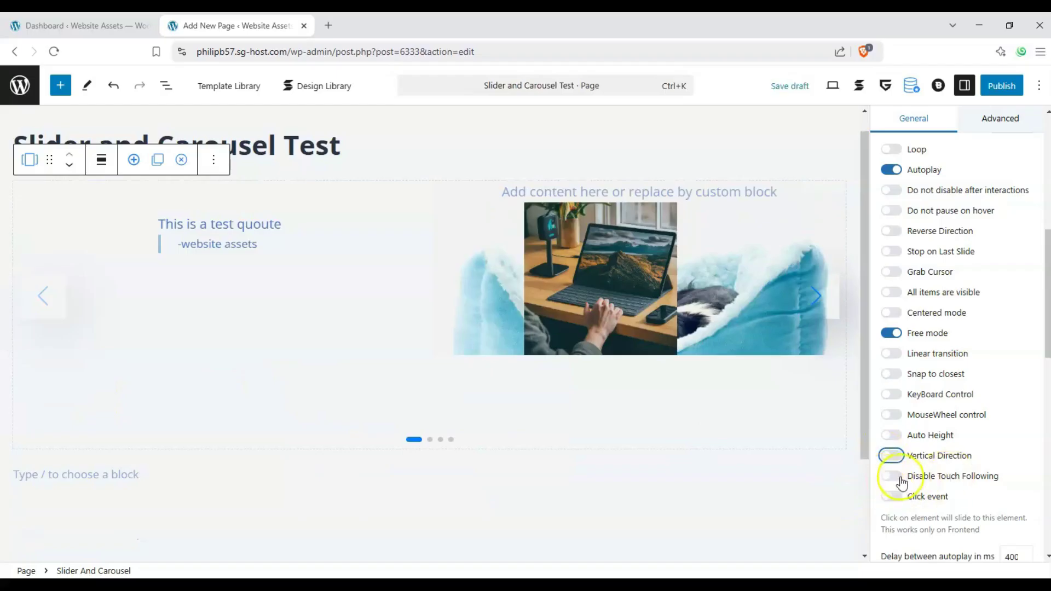
- Try Disable Touch Following and Click event, leaving both off, and read the note under Click event
{"action": "left_click", "coordinate": [889, 478]}
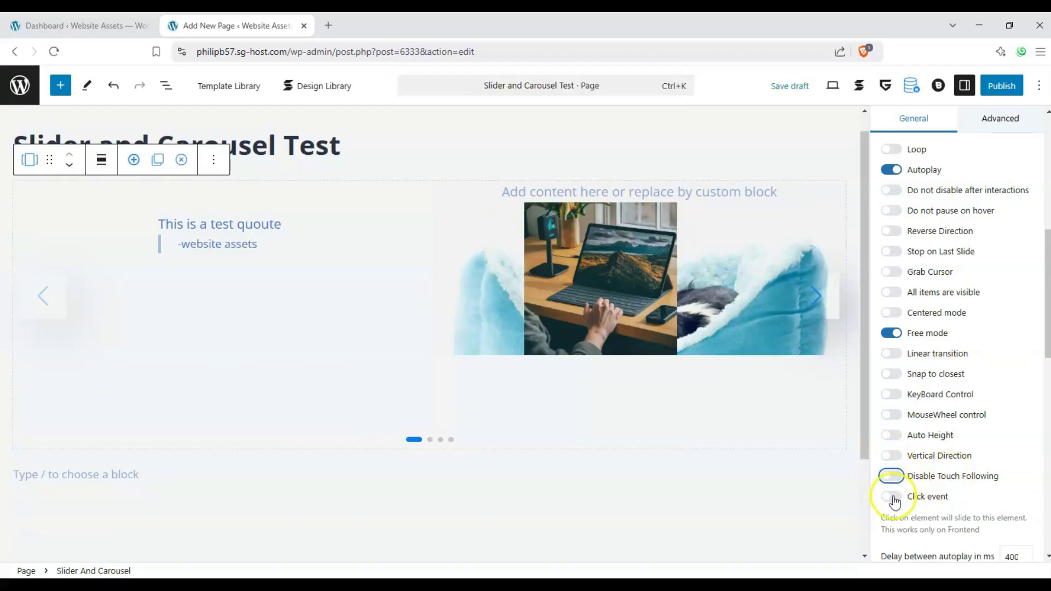
{"action": "left_click", "coordinate": [892, 497]}
{"action": "left_click", "coordinate": [892, 497]}
{"action": "scroll", "coordinate": [936, 462], "scroll_direction": "down", "scroll_amount": 3}
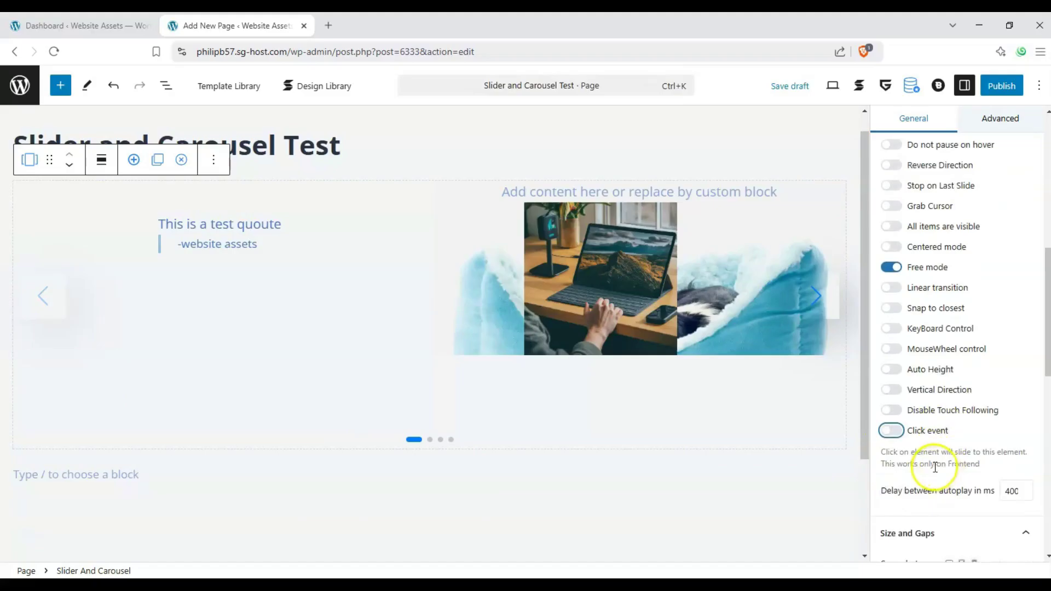
{"action": "scroll", "coordinate": [906, 452], "scroll_direction": "down", "scroll_amount": 2}
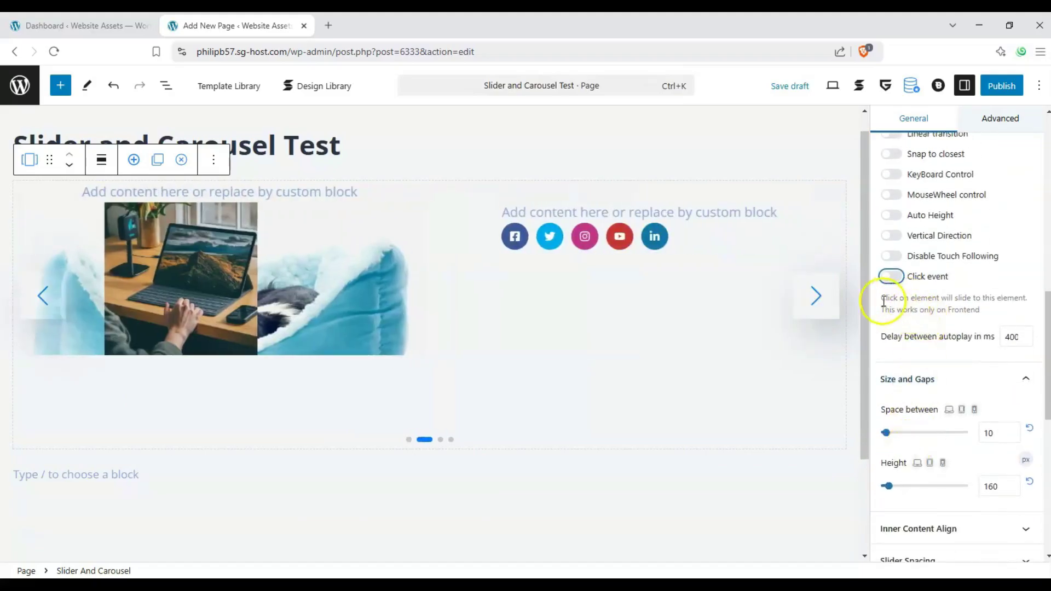
{"action": "left_click_drag", "start_coordinate": [883, 301], "coordinate": [998, 308]}
{"action": "left_click", "coordinate": [966, 304]}
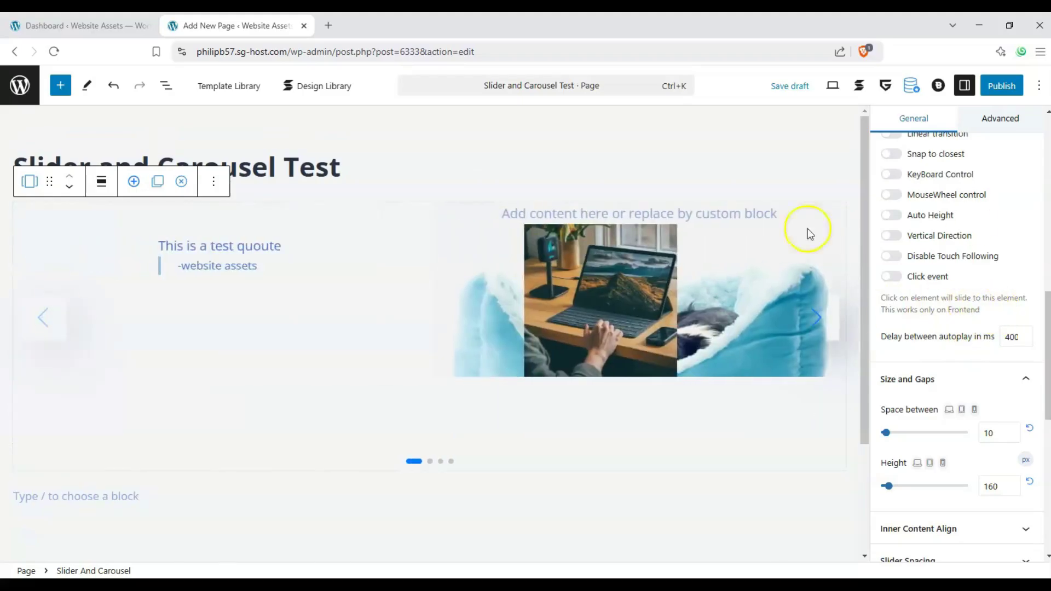
- Set the slider's Space between to 70 and its Height to 318 px under Size and Gaps
{"action": "scroll", "coordinate": [969, 348], "scroll_direction": "up", "scroll_amount": 5}
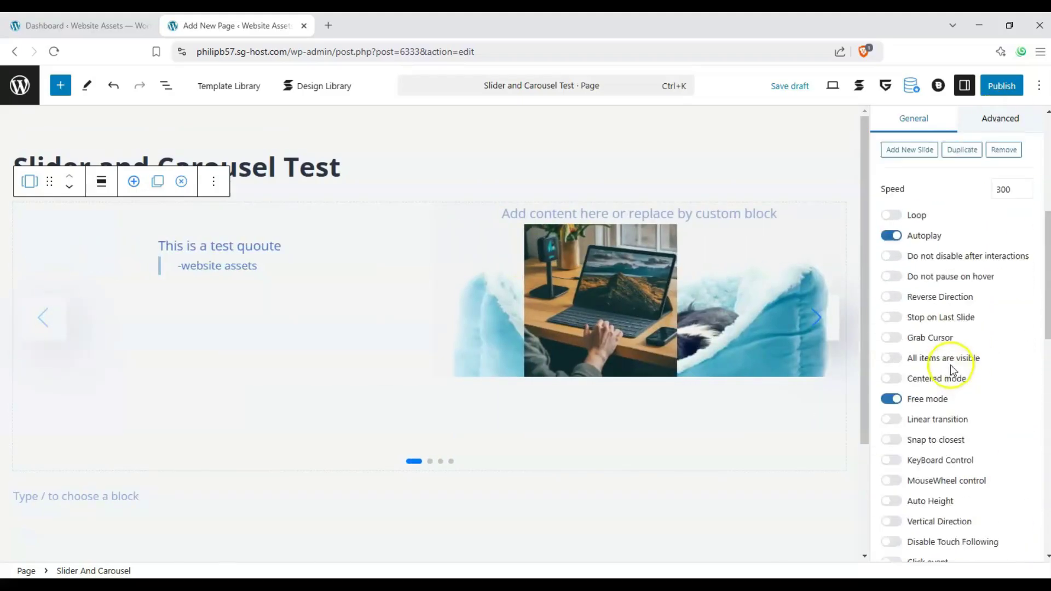
{"action": "scroll", "coordinate": [950, 364], "scroll_direction": "up", "scroll_amount": 6}
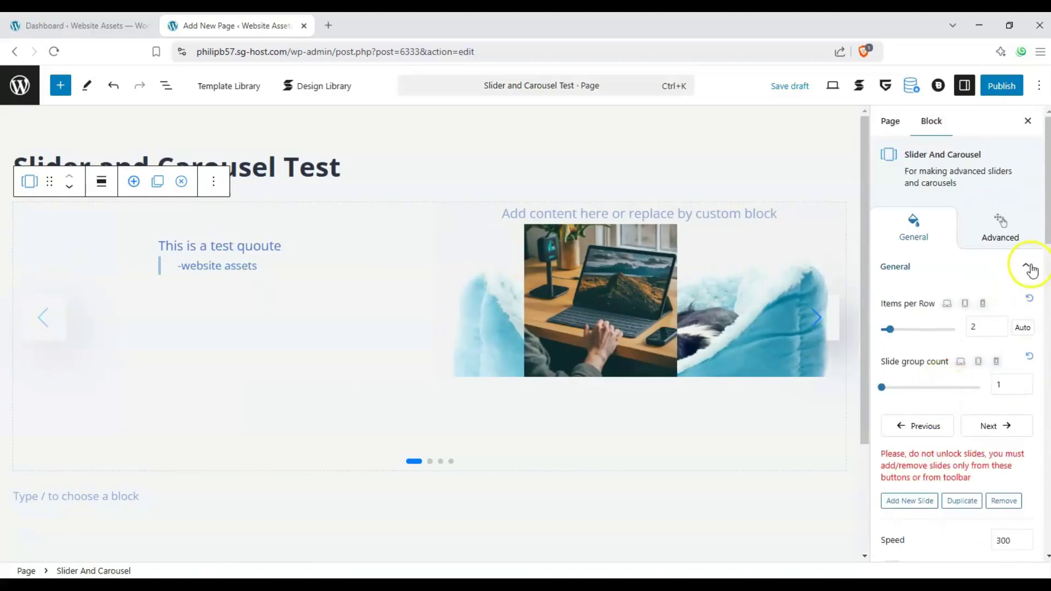
{"action": "left_click", "coordinate": [1026, 267]}
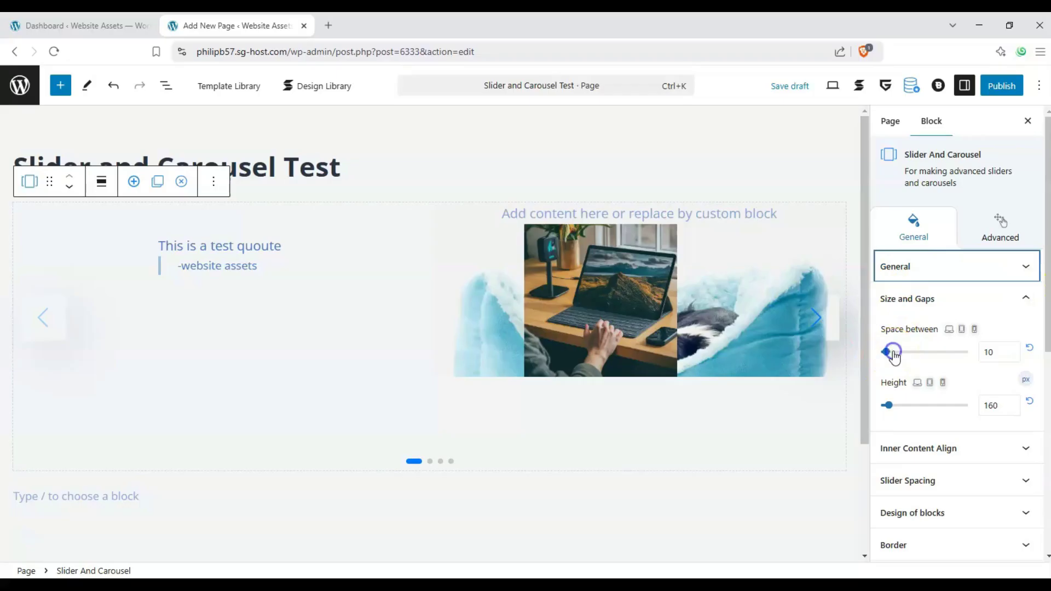
{"action": "mouse_move", "coordinate": [894, 357]}
{"action": "left_mouse_down"}
{"action": "mouse_move", "coordinate": [917, 363]}
{"action": "mouse_move", "coordinate": [911, 353]}
{"action": "left_mouse_up"}
{"action": "left_click_drag", "start_coordinate": [892, 405], "coordinate": [899, 409]}
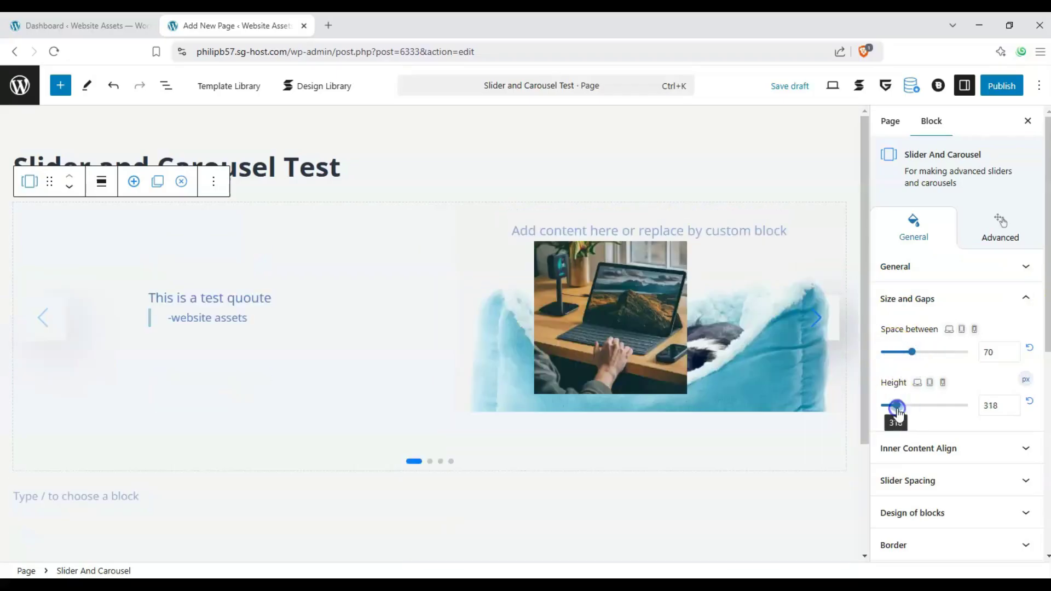
{"action": "left_click", "coordinate": [1025, 298]}
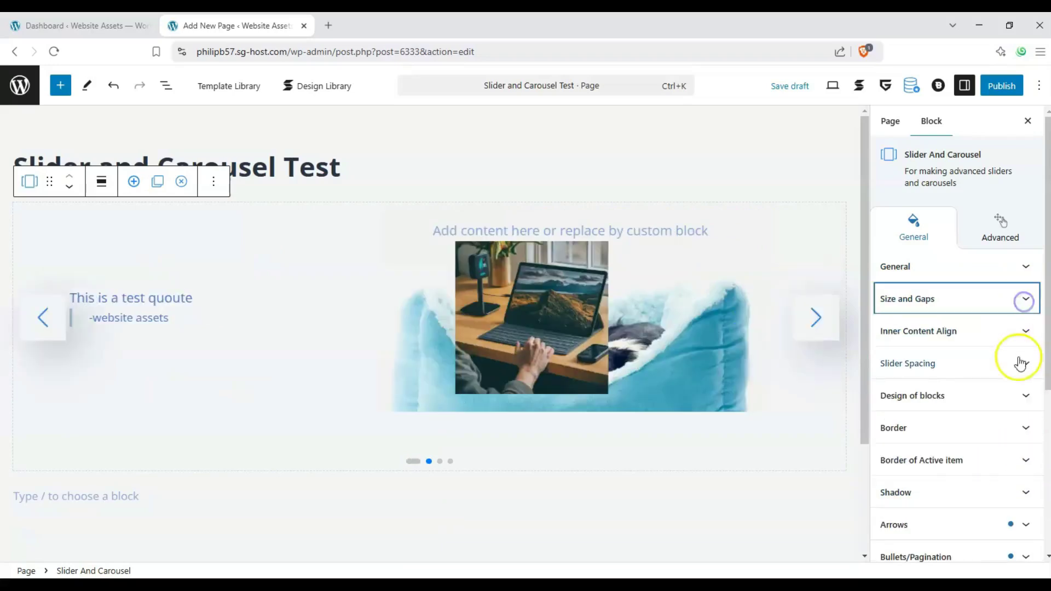
- Try the stretch and top vertical alignments for the slides' inner content and return to center
{"action": "left_click", "coordinate": [1025, 336]}
{"action": "scroll", "coordinate": [1024, 337], "scroll_direction": "down", "scroll_amount": 1}
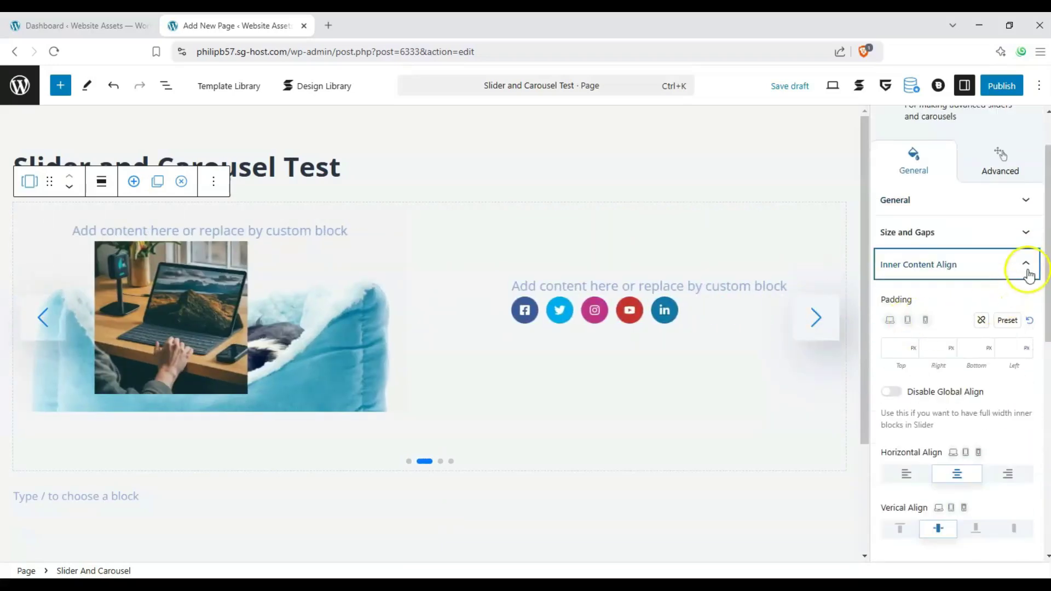
{"action": "left_click", "coordinate": [1013, 529]}
{"action": "left_click", "coordinate": [935, 529]}
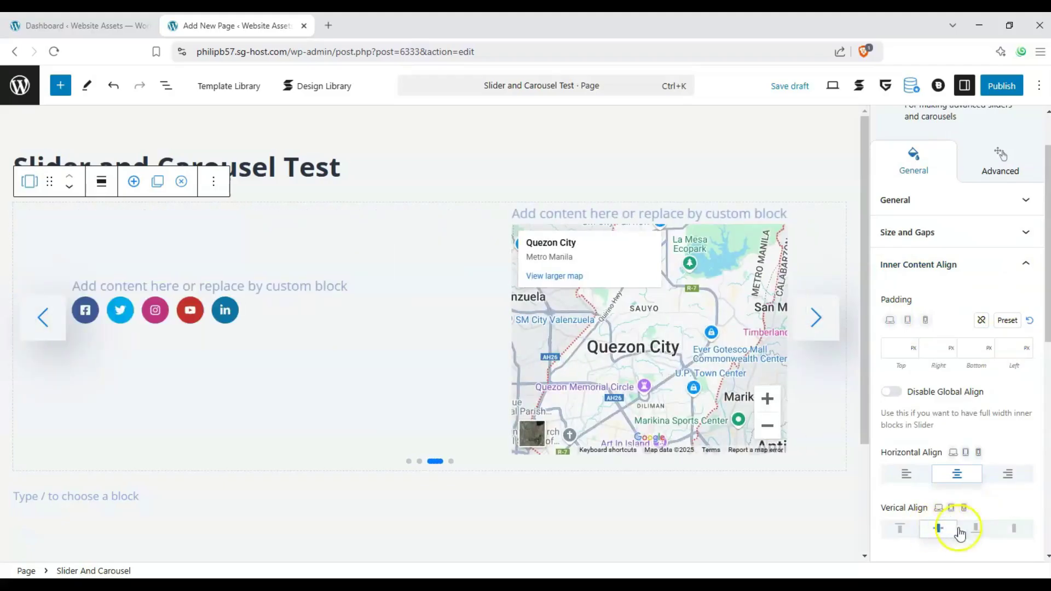
{"action": "left_click", "coordinate": [899, 530]}
{"action": "left_click", "coordinate": [946, 529]}
- Align the slides' inner content horizontally to the right and collapse the Inner Content Align settings
{"action": "scroll", "coordinate": [971, 521], "scroll_direction": "down", "scroll_amount": 1}
{"action": "left_click", "coordinate": [1007, 383]}
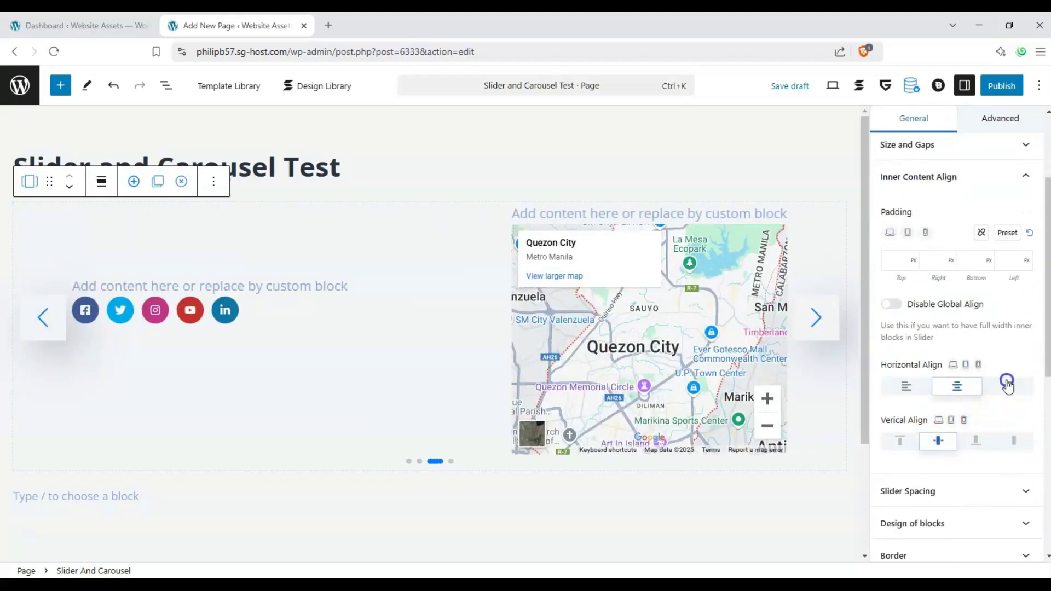
{"action": "scroll", "coordinate": [1009, 252], "scroll_direction": "down", "scroll_amount": 1}
{"action": "scroll", "coordinate": [1023, 225], "scroll_direction": "up", "scroll_amount": 2}
{"action": "left_click", "coordinate": [1026, 199]}
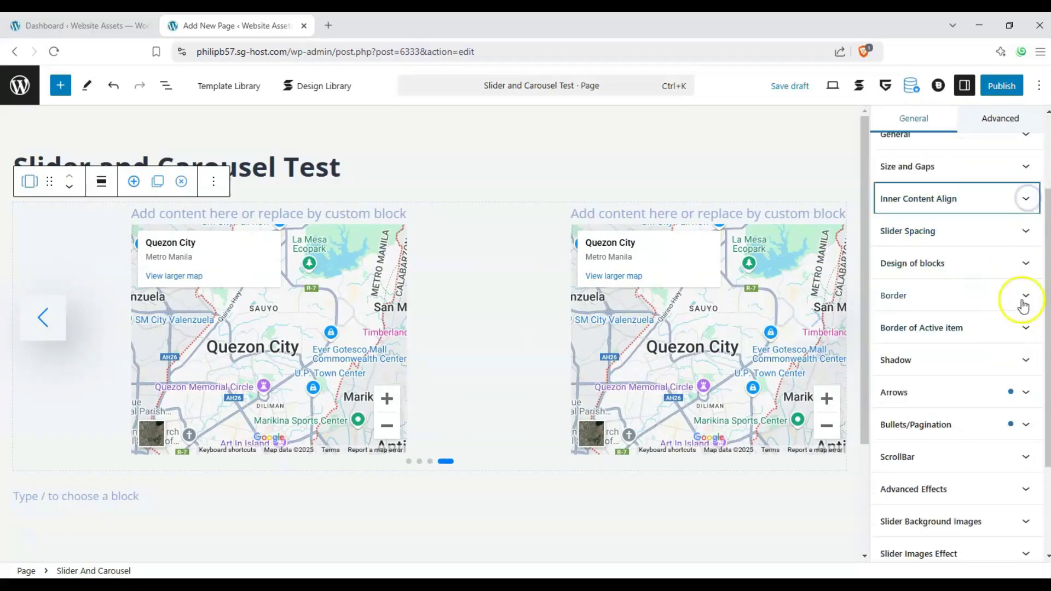
- Set the slider's margin to 15 px on all four linked sides and its top padding to 15 px under Slider Spacing
{"action": "left_click", "coordinate": [1035, 240]}
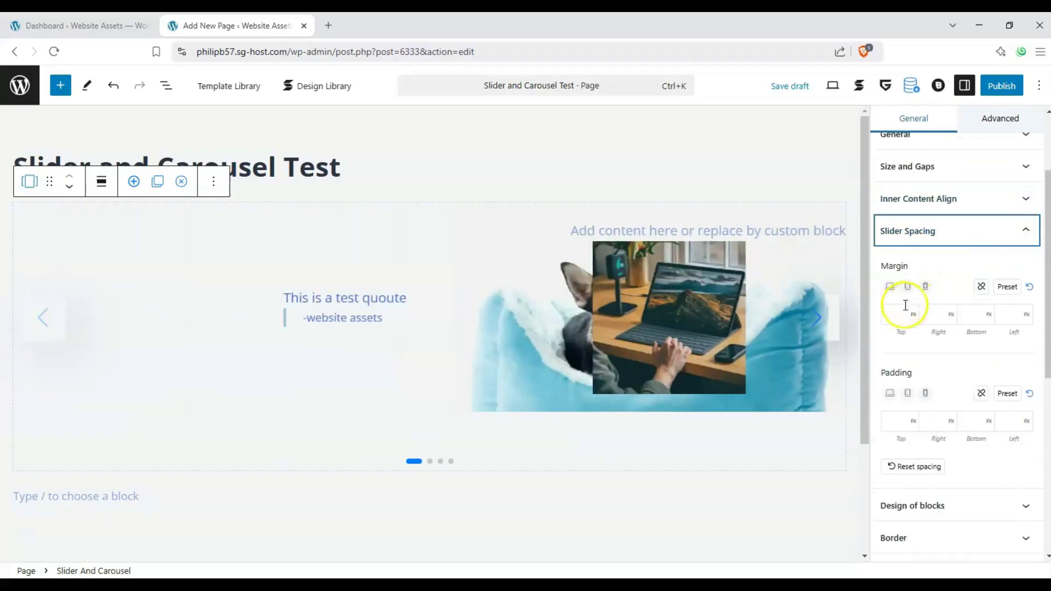
{"action": "left_click", "coordinate": [891, 314]}
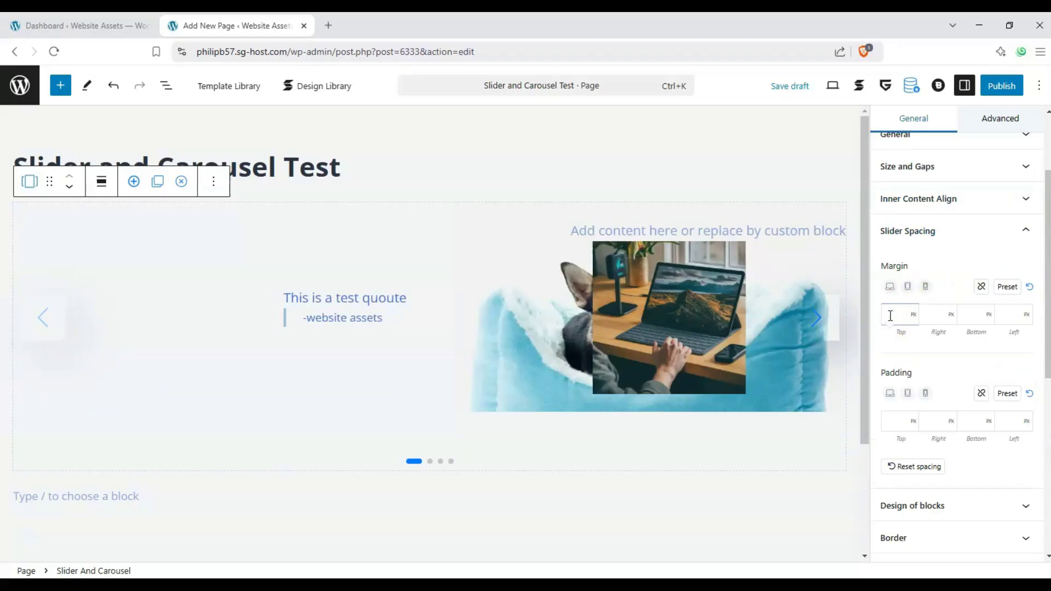
{"action": "type", "text": "15"}
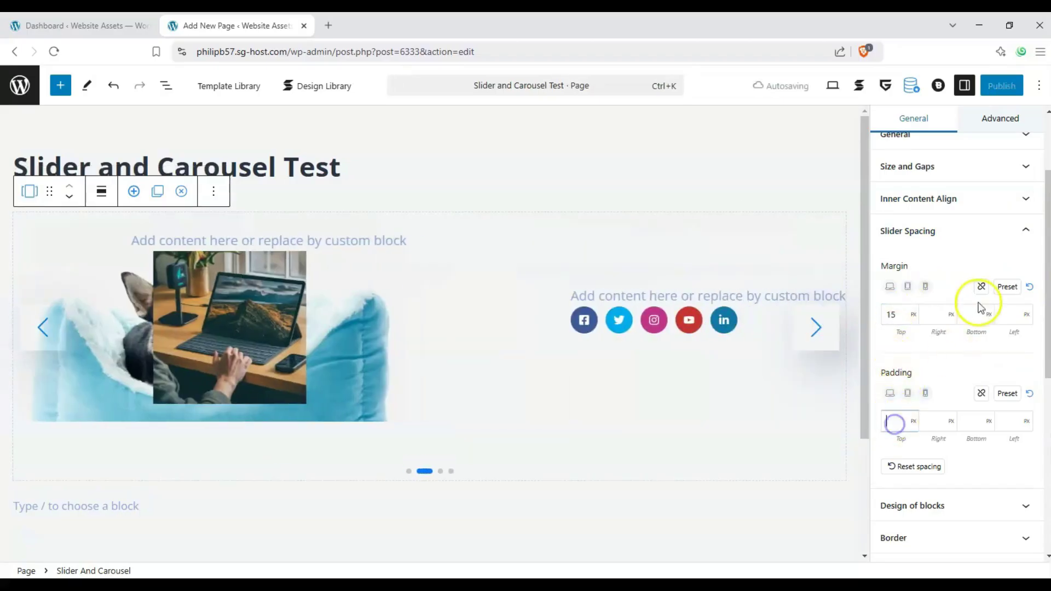
{"action": "left_click", "coordinate": [981, 286]}
{"action": "left_click", "coordinate": [898, 317]}
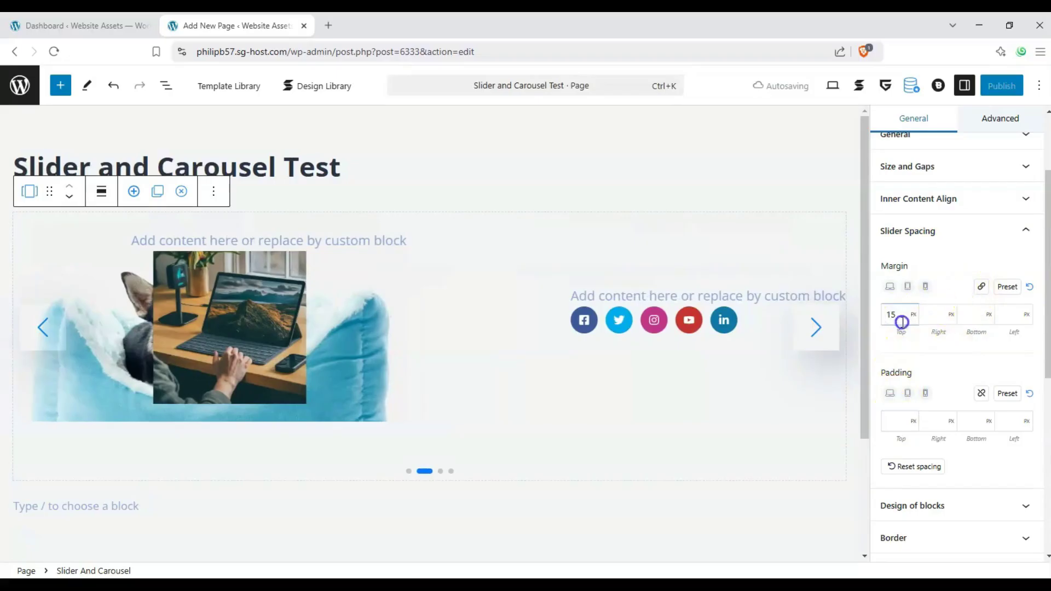
{"action": "left_click_drag", "start_coordinate": [900, 319], "coordinate": [867, 323]}
{"action": "type", "text": "15"}
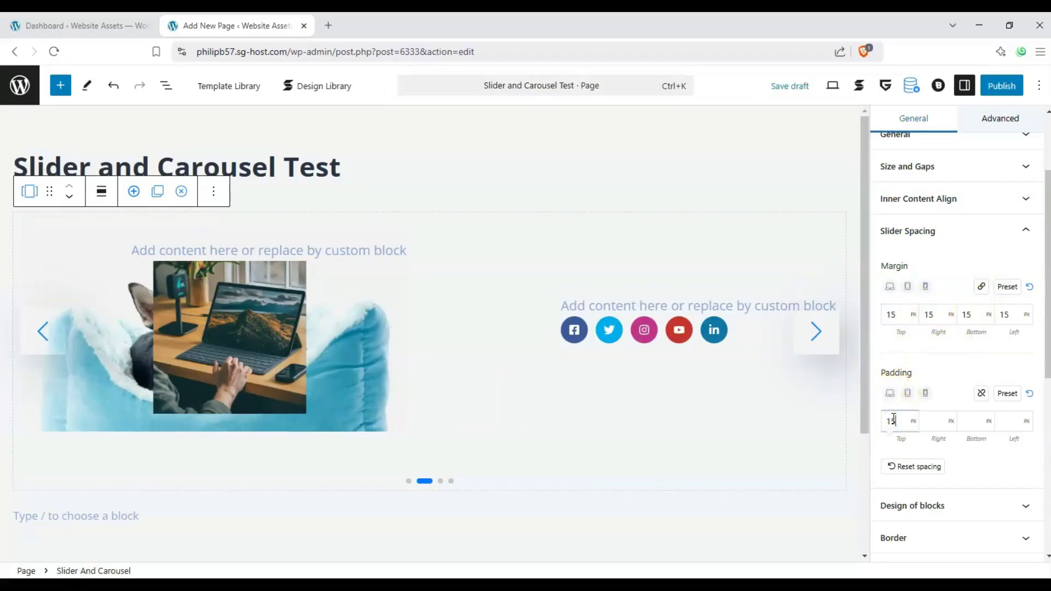
{"action": "left_click", "coordinate": [1021, 230]}
- Give the slides' inner colors a translucent light red background under Design of blocks
{"action": "left_click", "coordinate": [1021, 269]}
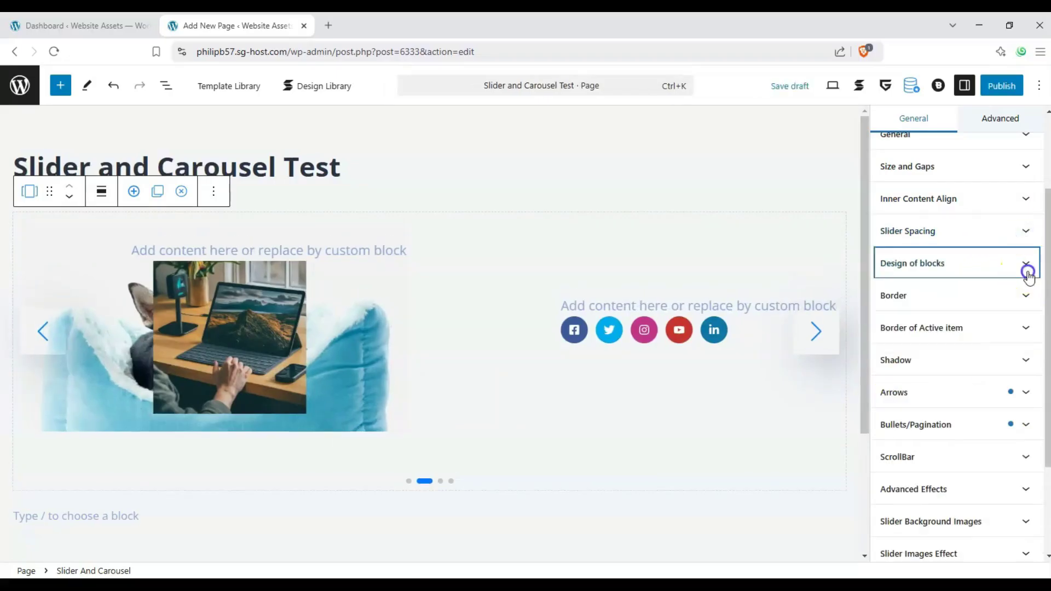
{"action": "left_click", "coordinate": [1011, 346]}
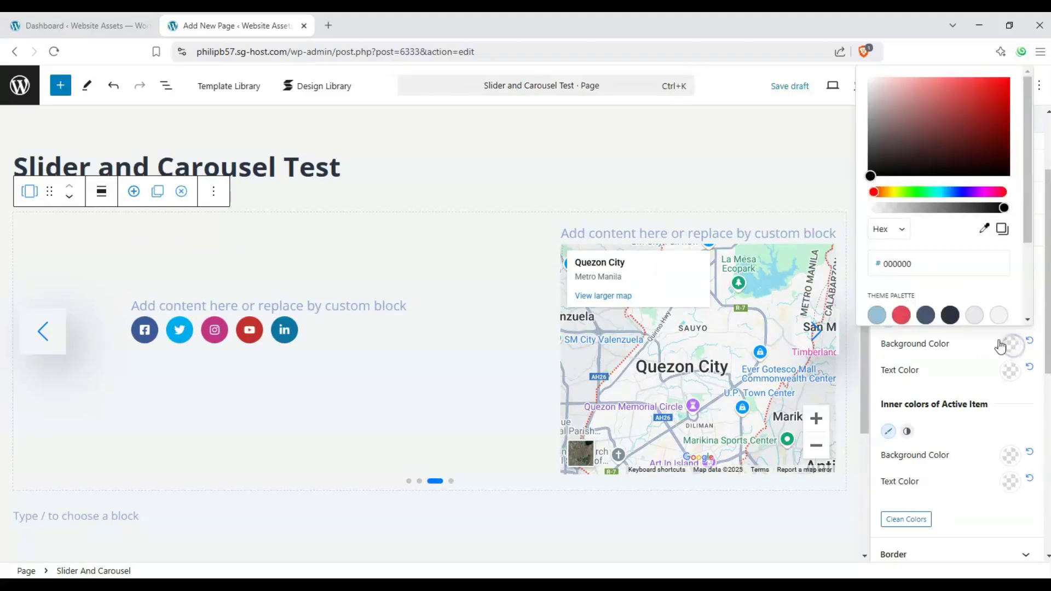
{"action": "mouse_move", "coordinate": [948, 160]}
{"action": "left_mouse_down"}
{"action": "mouse_move", "coordinate": [974, 140]}
{"action": "mouse_move", "coordinate": [975, 159]}
{"action": "mouse_move", "coordinate": [957, 162]}
{"action": "left_mouse_up"}
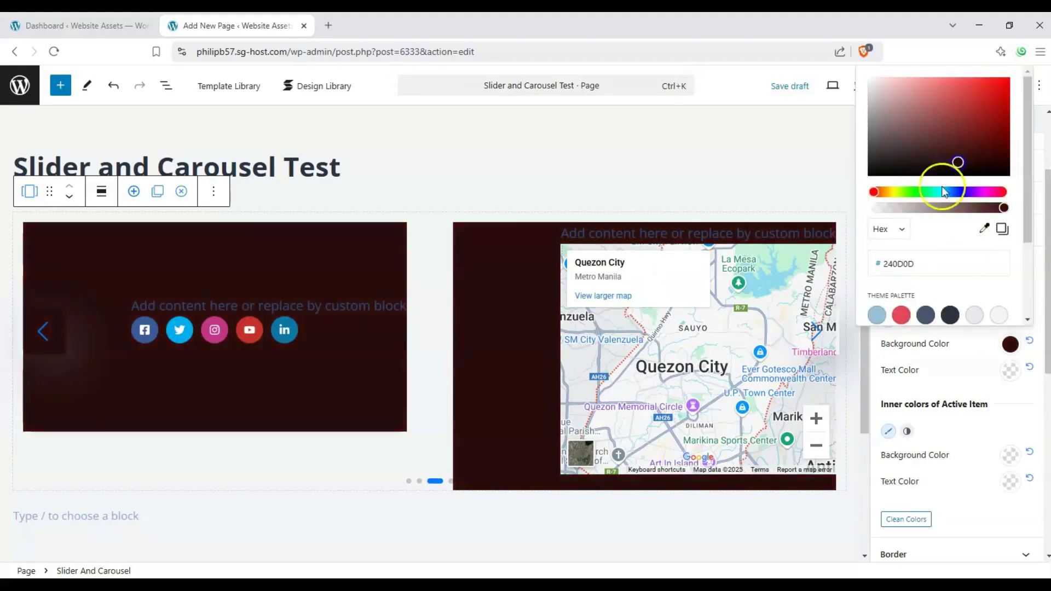
{"action": "left_click_drag", "start_coordinate": [887, 211], "coordinate": [895, 211]}
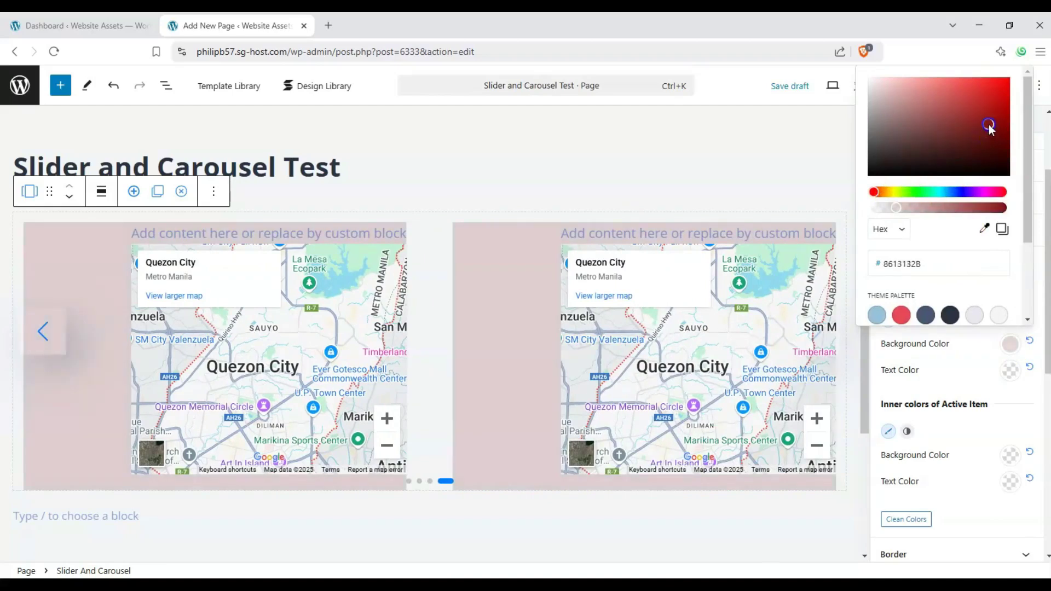
{"action": "left_click", "coordinate": [949, 375]}
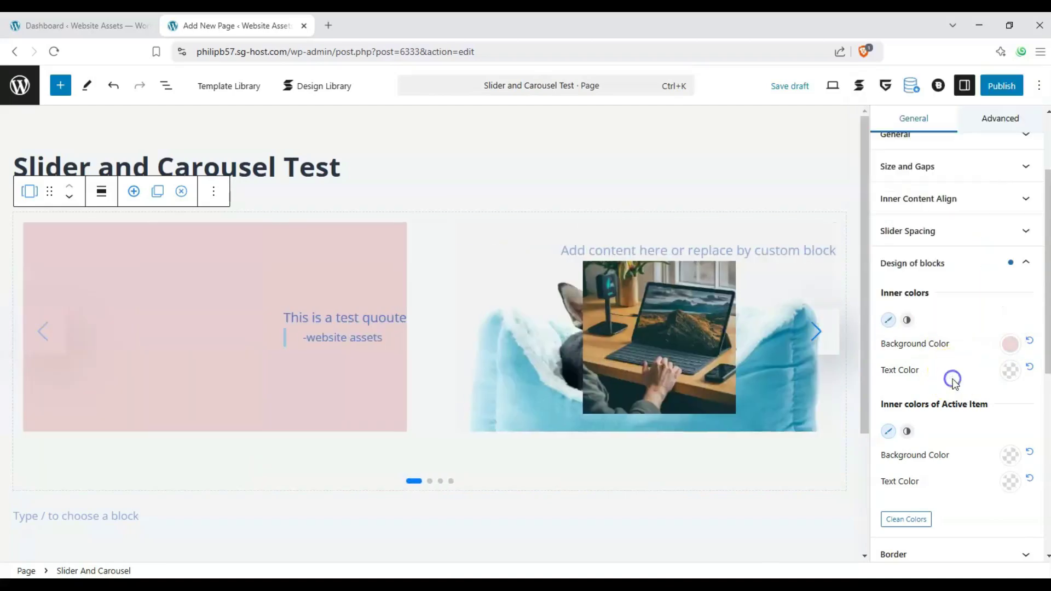
- Set the slides' inner text color to near-black 0F0F0F
{"action": "left_click", "coordinate": [1012, 373]}
{"action": "mouse_move", "coordinate": [920, 98]}
{"action": "left_mouse_down"}
{"action": "mouse_move", "coordinate": [931, 117]}
{"action": "mouse_move", "coordinate": [902, 170]}
{"action": "left_mouse_up"}
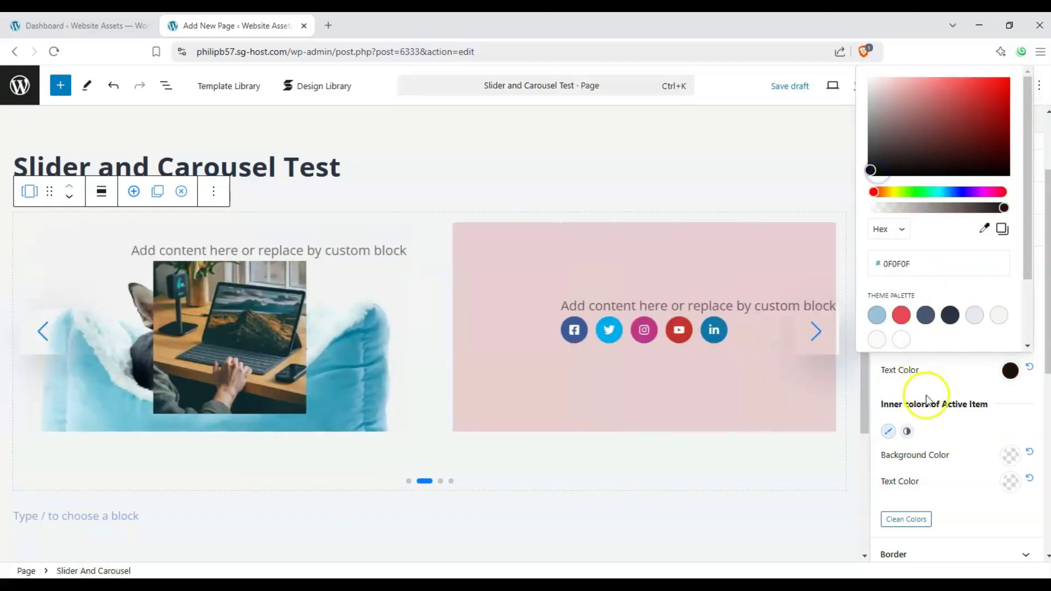
{"action": "left_click", "coordinate": [945, 392]}
- Set the active item's inner background color to translucent green 4E73379C
{"action": "scroll", "coordinate": [914, 348], "scroll_direction": "down", "scroll_amount": 2}
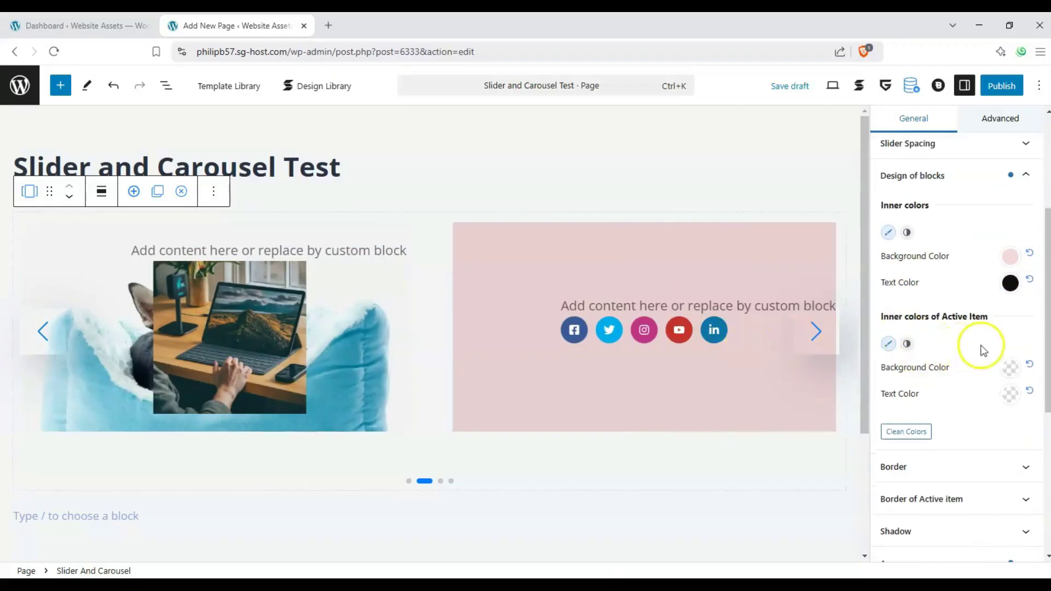
{"action": "left_click", "coordinate": [1011, 369]}
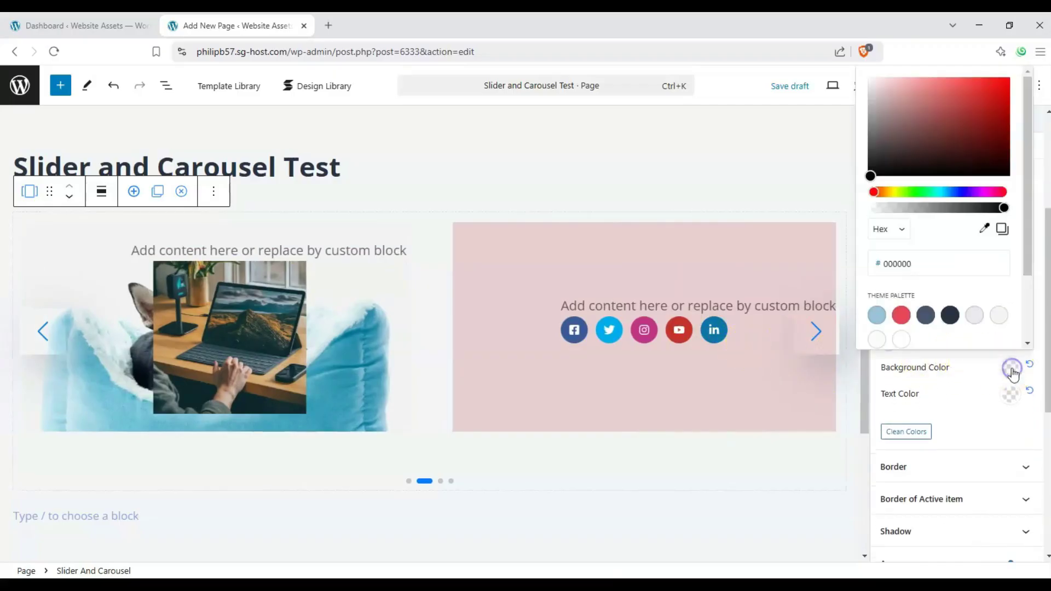
{"action": "left_click", "coordinate": [908, 194]}
{"action": "left_click_drag", "start_coordinate": [909, 162], "coordinate": [943, 147]}
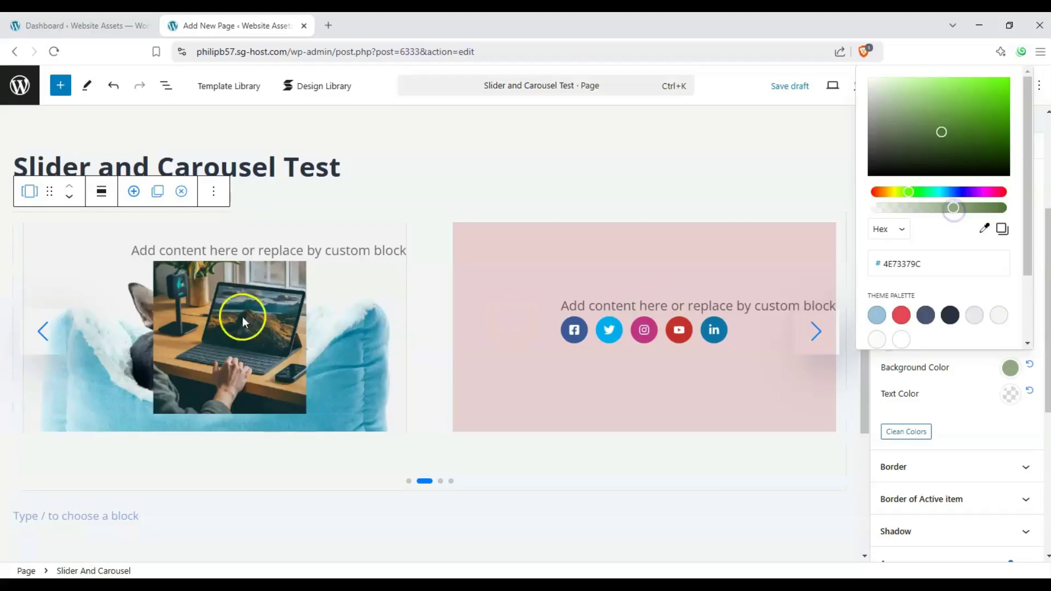
- Navigate back and forward through the slides to check how the active item's background color displays
{"action": "left_click", "coordinate": [47, 331]}
{"action": "left_click", "coordinate": [821, 340]}
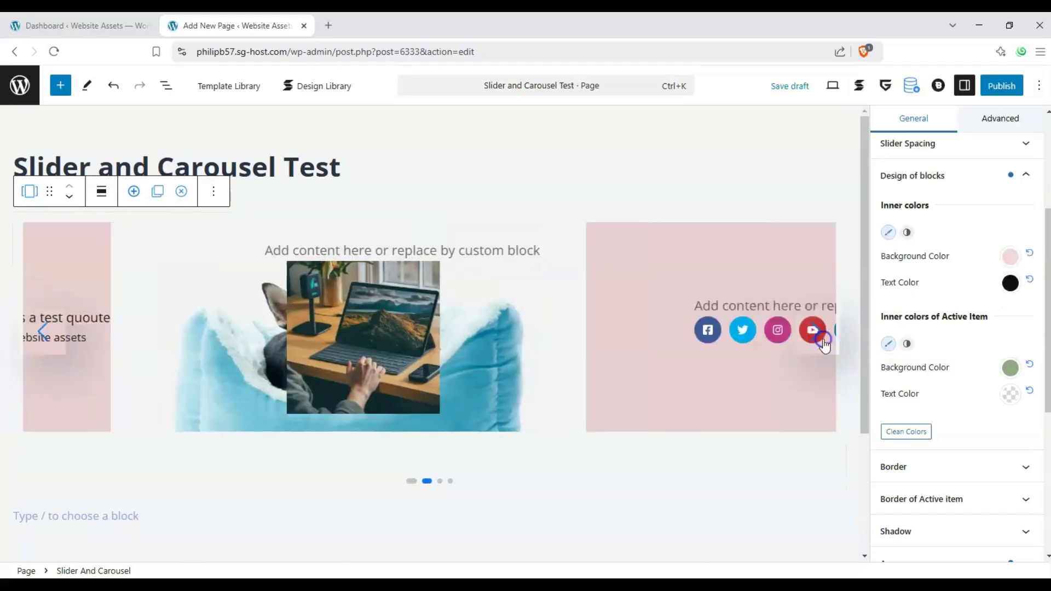
{"action": "left_click", "coordinate": [824, 346]}
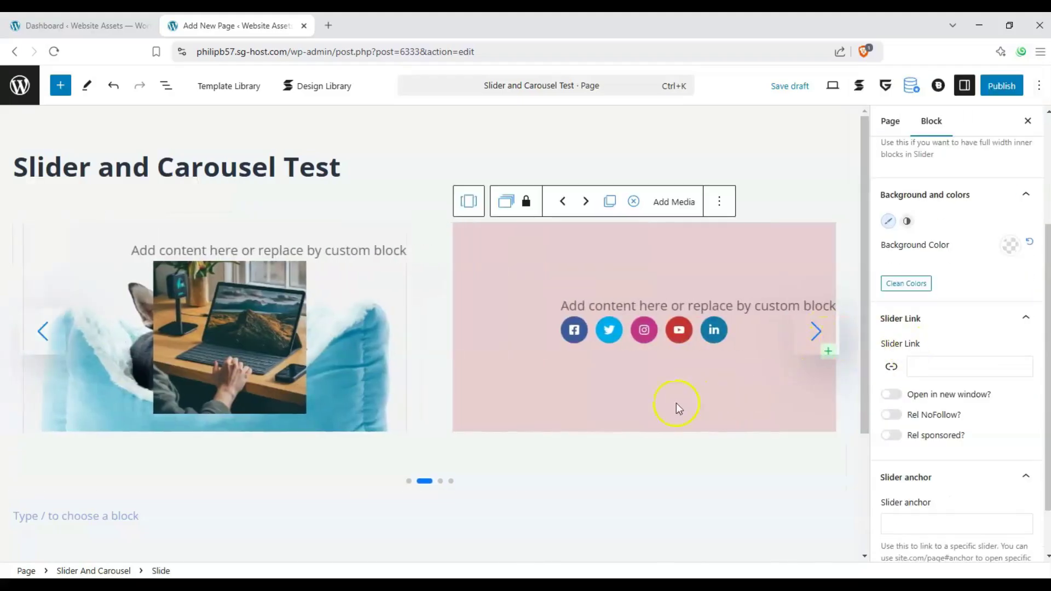
{"action": "left_click", "coordinate": [435, 480]}
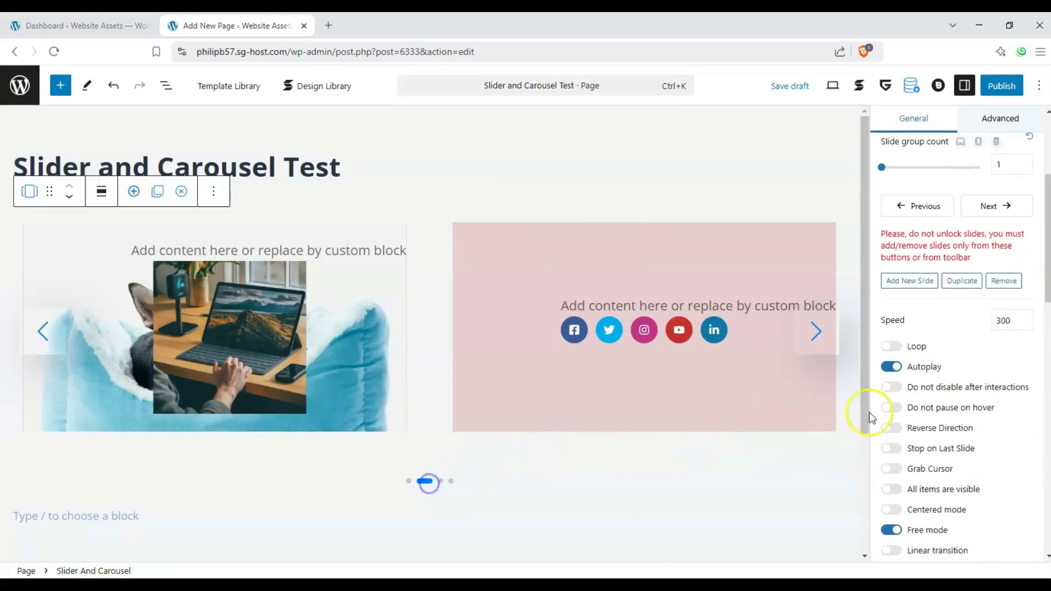
- Give the slides a solid border of width 6 on all sides with a 15 px corner radius
{"action": "scroll", "coordinate": [985, 246], "scroll_direction": "up", "scroll_amount": 5}
{"action": "left_click", "coordinate": [1027, 171]}
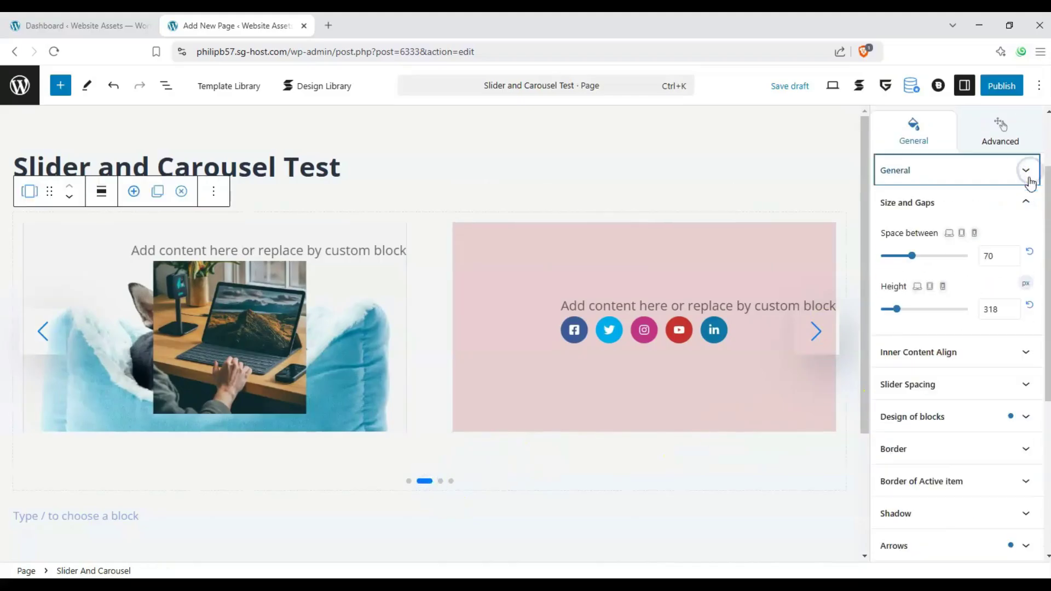
{"action": "left_click", "coordinate": [1026, 202]}
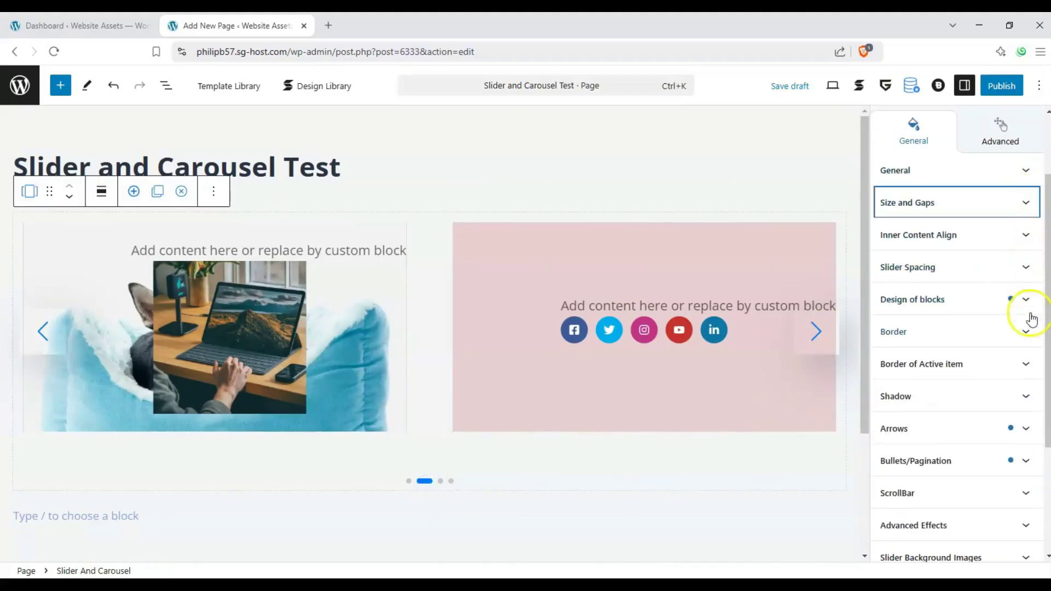
{"action": "left_click", "coordinate": [1026, 332]}
{"action": "scroll", "coordinate": [917, 394], "scroll_direction": "down", "scroll_amount": 4}
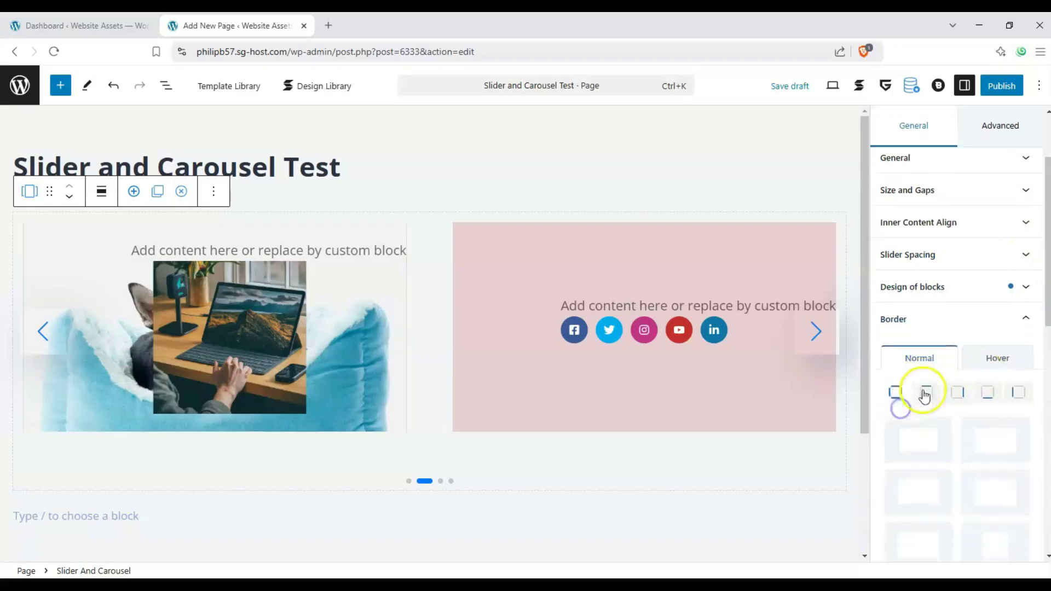
{"action": "left_click", "coordinate": [937, 441]}
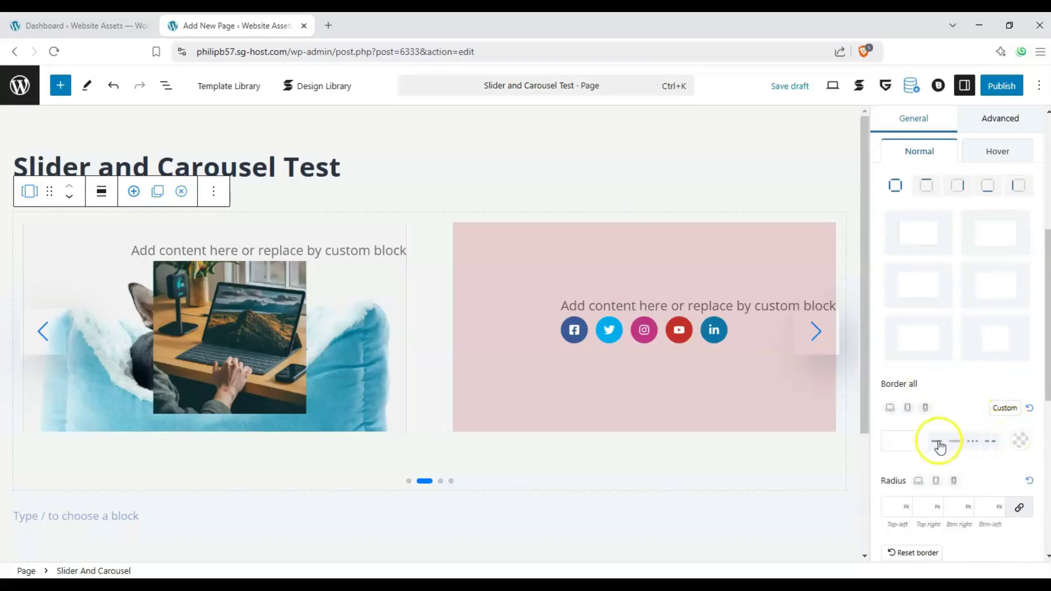
{"action": "left_click", "coordinate": [898, 441]}
{"action": "type", "text": "7"}
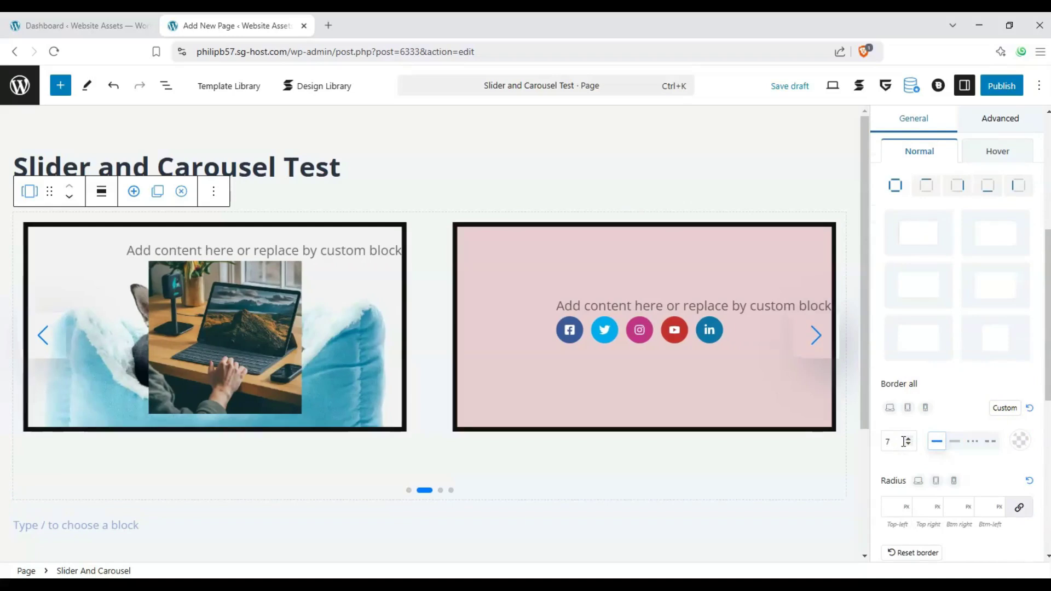
{"action": "type", "text": "6"}
{"action": "left_click", "coordinate": [894, 503]}
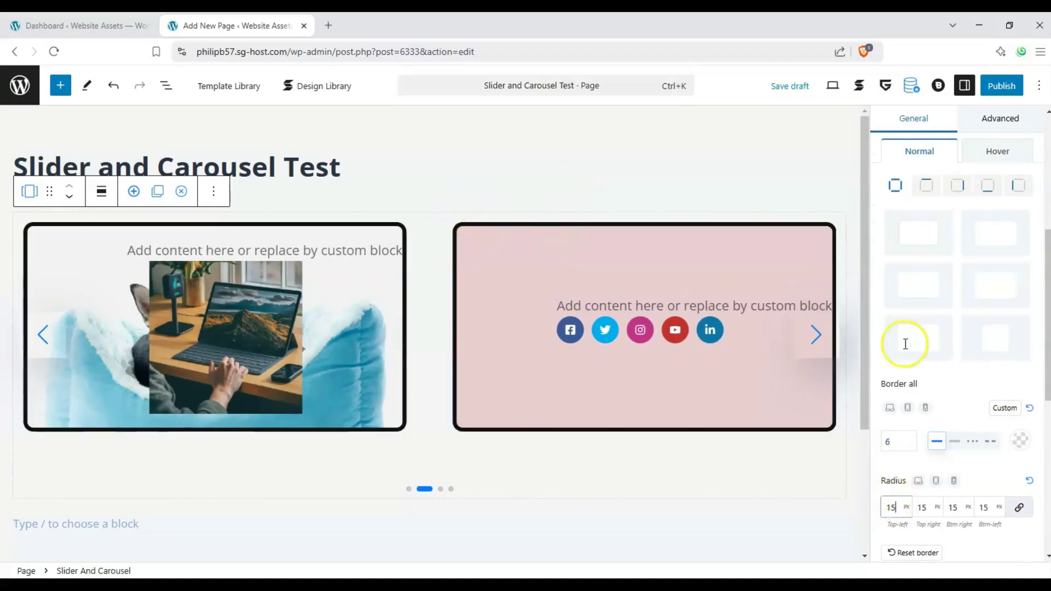
{"action": "scroll", "coordinate": [1004, 442], "scroll_direction": "down", "scroll_amount": 2}
{"action": "scroll", "coordinate": [986, 376], "scroll_direction": "up", "scroll_amount": 3}
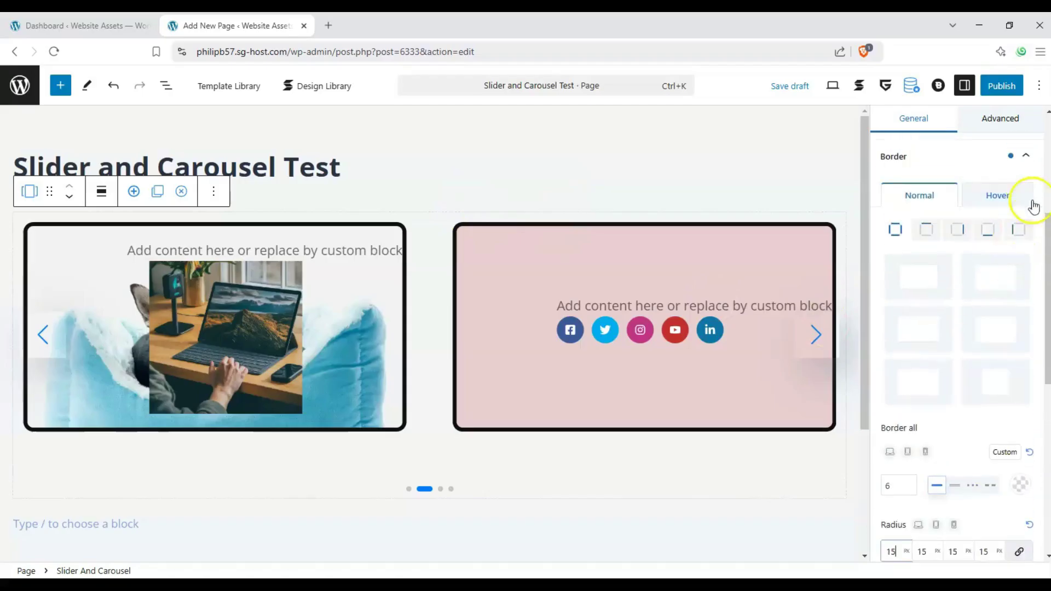
{"action": "left_click", "coordinate": [1027, 156]}
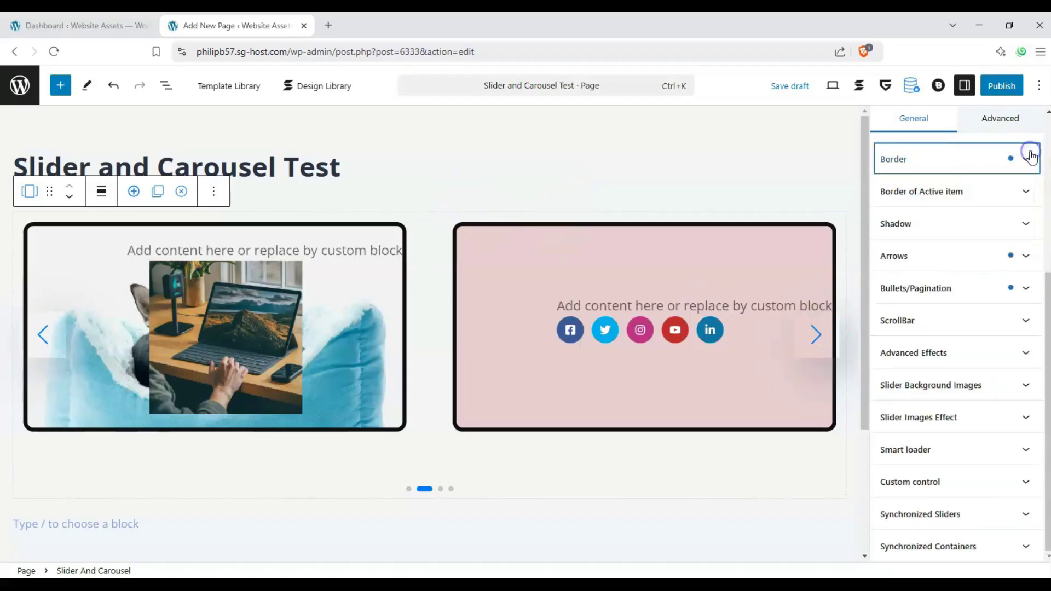
- Set the slides' hover border to a dotted style with width 15 on all sides and collapse the Border settings
{"action": "left_click", "coordinate": [1028, 156]}
{"action": "left_click", "coordinate": [1009, 193]}
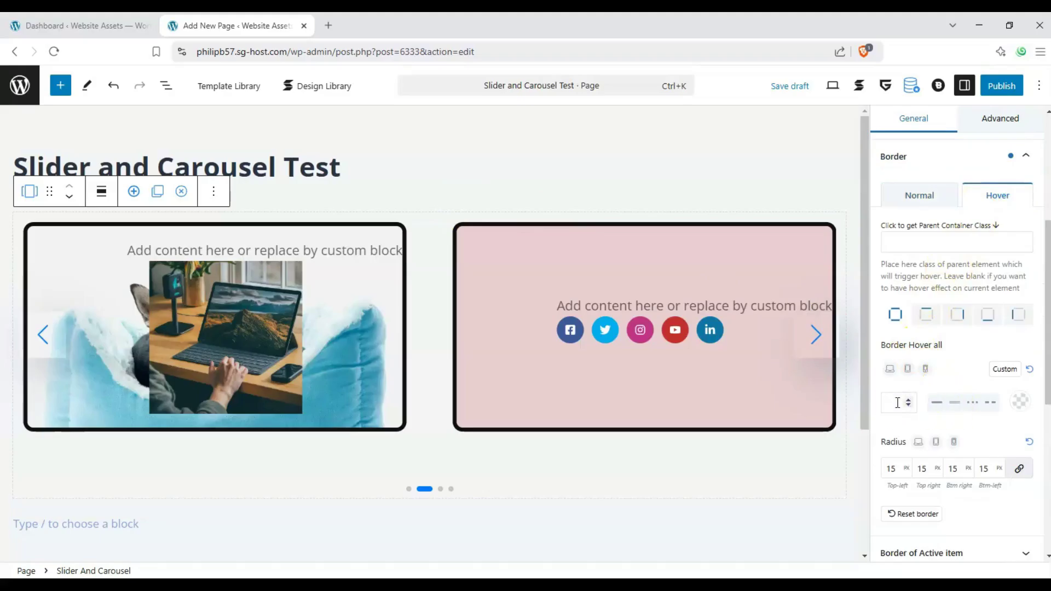
{"action": "left_click", "coordinate": [972, 402]}
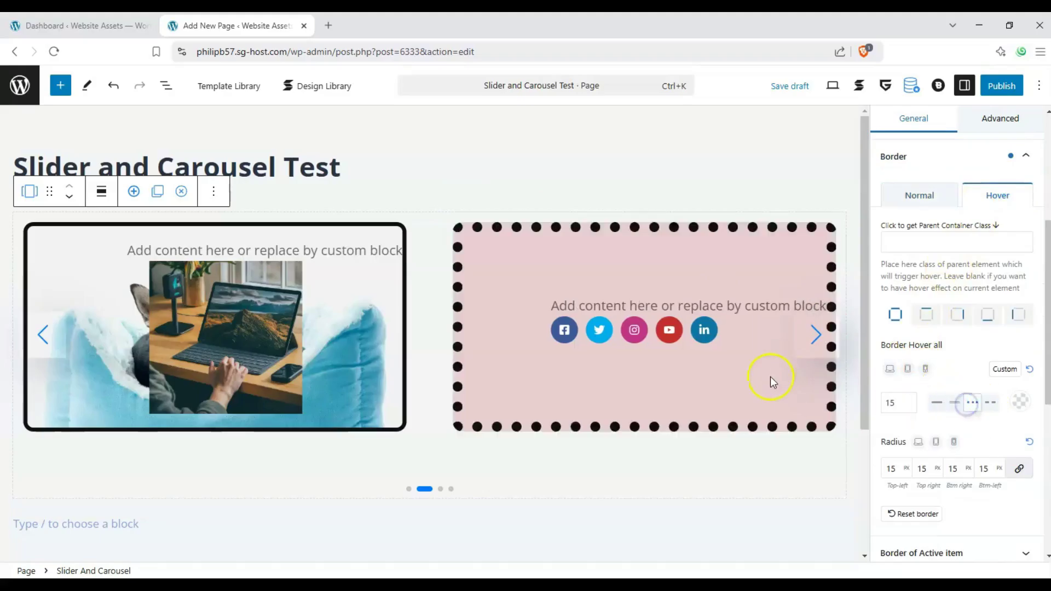
{"action": "left_click", "coordinate": [1025, 163]}
- Apply the first normal shadow preset to the slides and collapse the Shadow settings
{"action": "left_click", "coordinate": [1025, 221]}
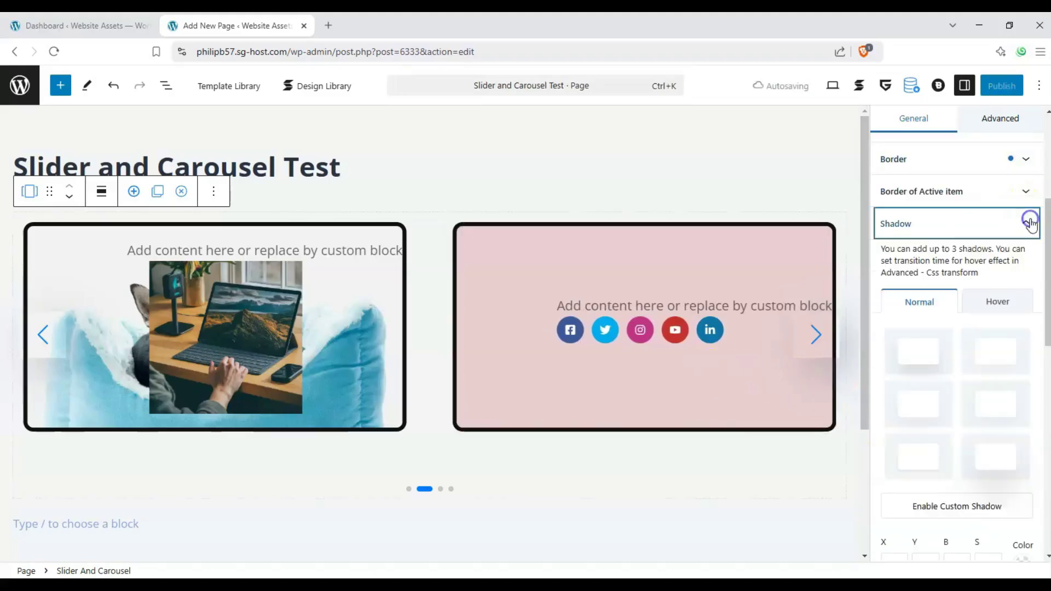
{"action": "left_click", "coordinate": [918, 347]}
{"action": "left_click", "coordinate": [1025, 222]}
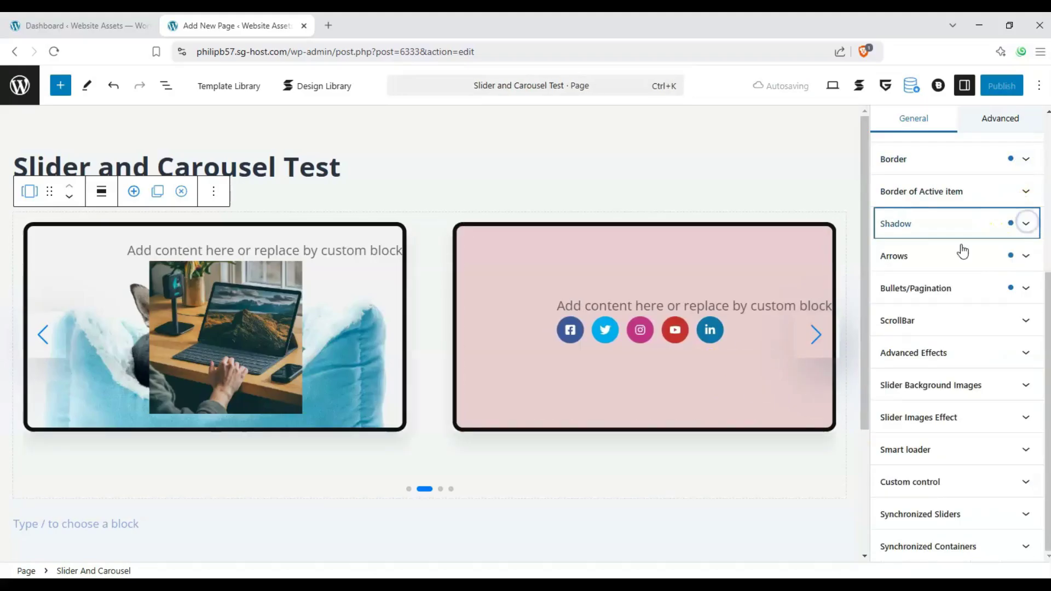
- Set the navigation arrows' Arrow Size to 33 in the Arrows settings
{"action": "left_click", "coordinate": [1026, 258]}
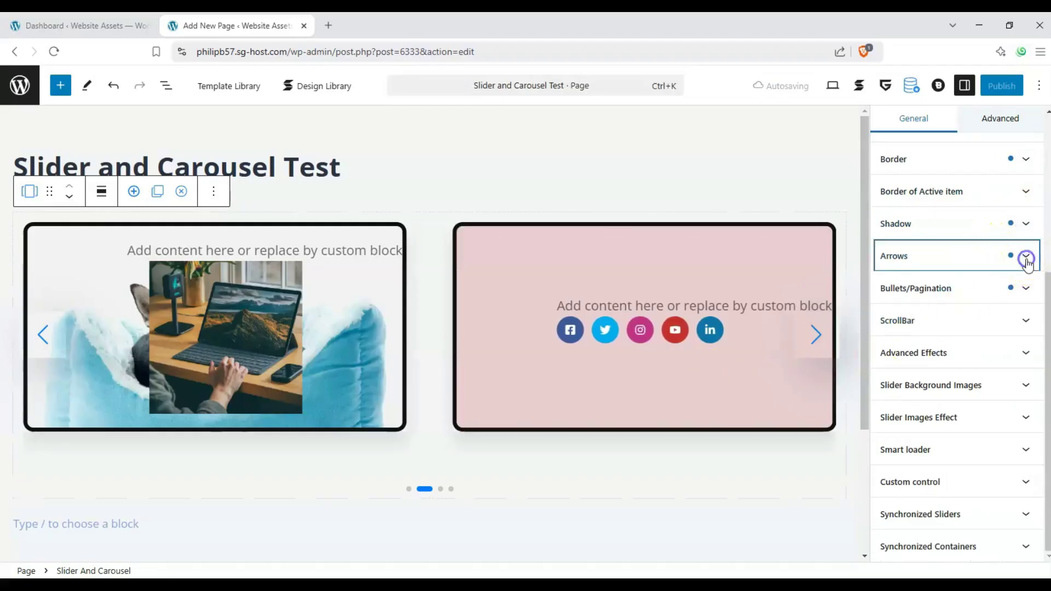
{"action": "left_click", "coordinate": [905, 218]}
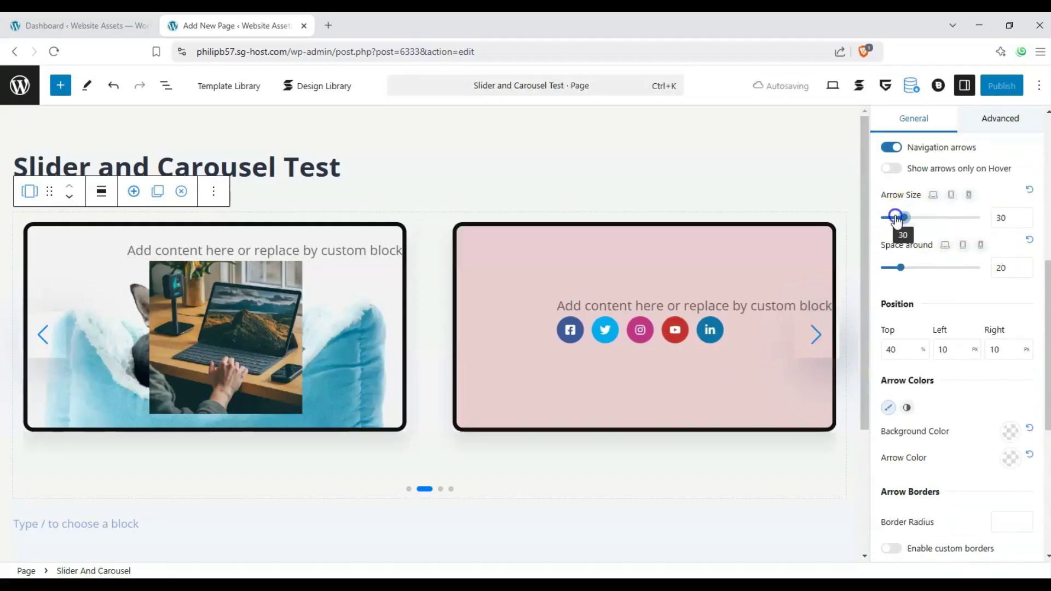
{"action": "mouse_move", "coordinate": [895, 219]}
{"action": "left_mouse_down"}
{"action": "mouse_move", "coordinate": [921, 220]}
{"action": "mouse_move", "coordinate": [906, 217]}
{"action": "left_mouse_up"}
- Try Show arrows only on Hover, set the arrows' Space around to 42, and turn the hover-only option back off
{"action": "left_click", "coordinate": [891, 168]}
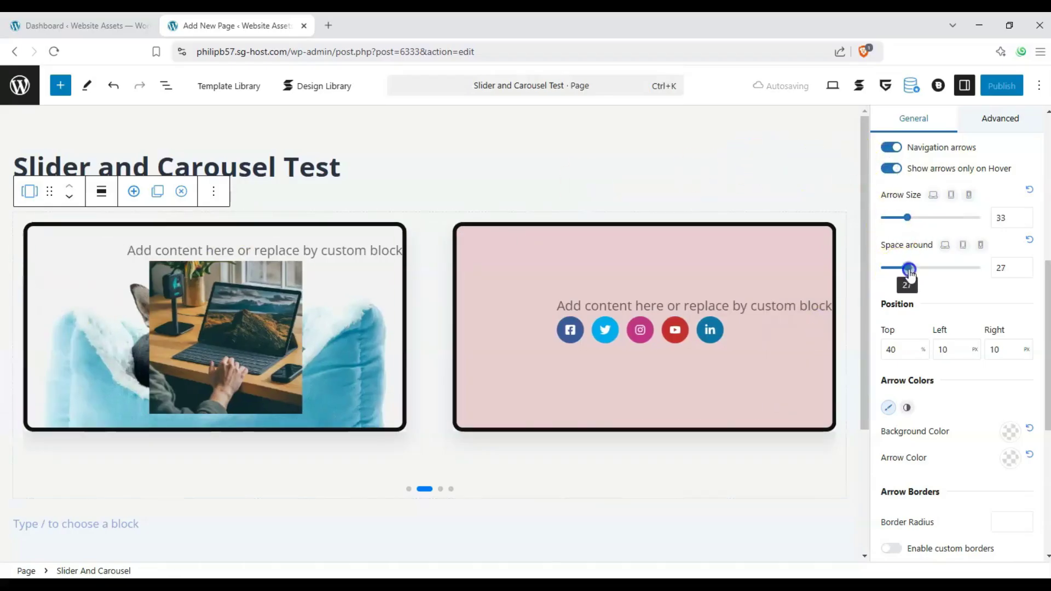
{"action": "left_click_drag", "start_coordinate": [910, 267], "coordinate": [899, 267]}
{"action": "left_click", "coordinate": [924, 268]}
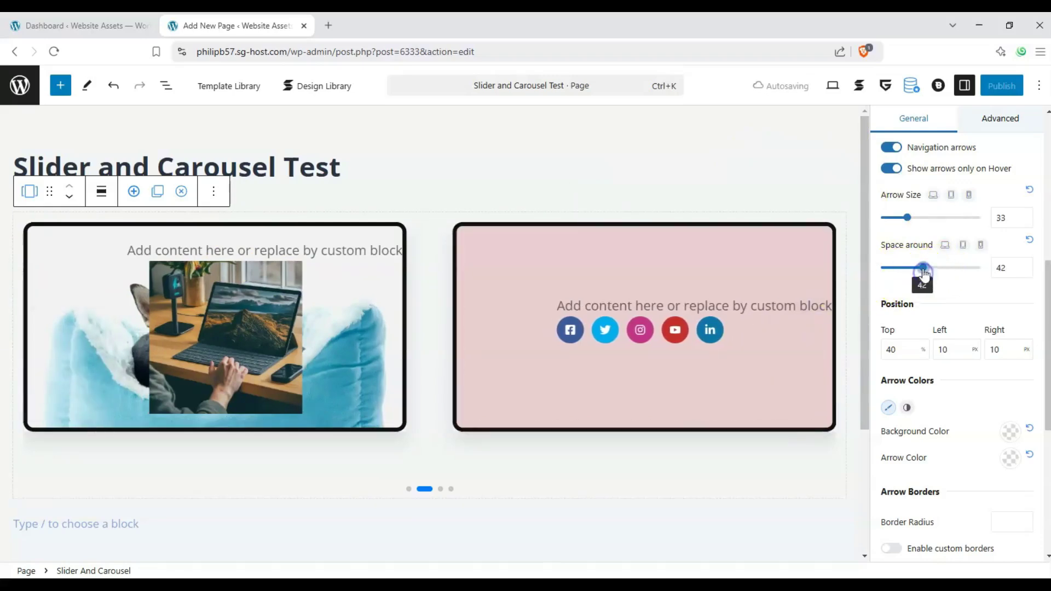
{"action": "left_click", "coordinate": [892, 170]}
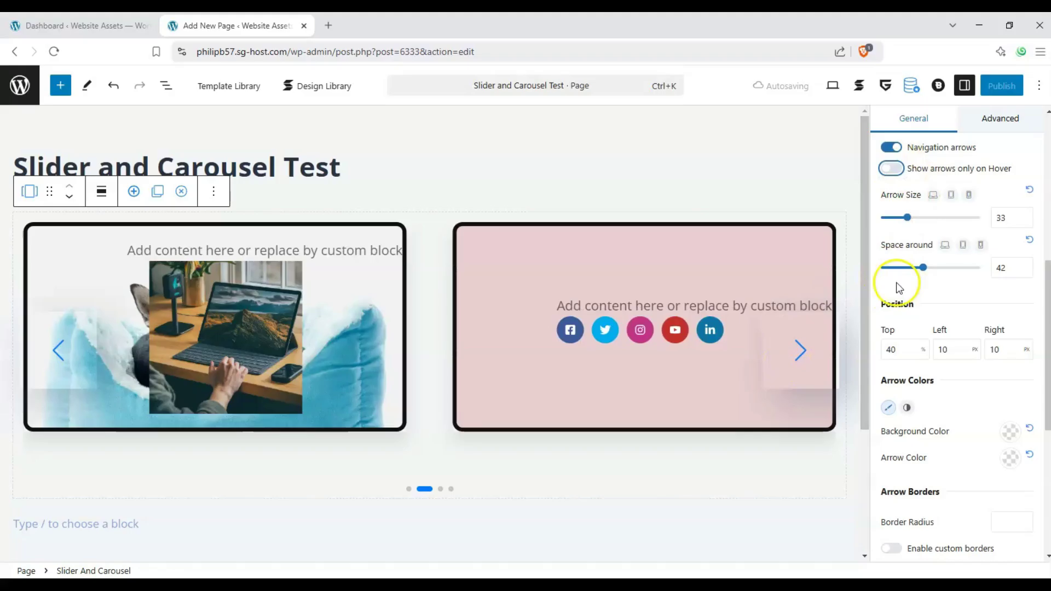
- Set the navigation arrows' normal Background Color to a dark gray
{"action": "scroll", "coordinate": [919, 296], "scroll_direction": "down", "scroll_amount": 2}
{"action": "left_click", "coordinate": [1009, 346]}
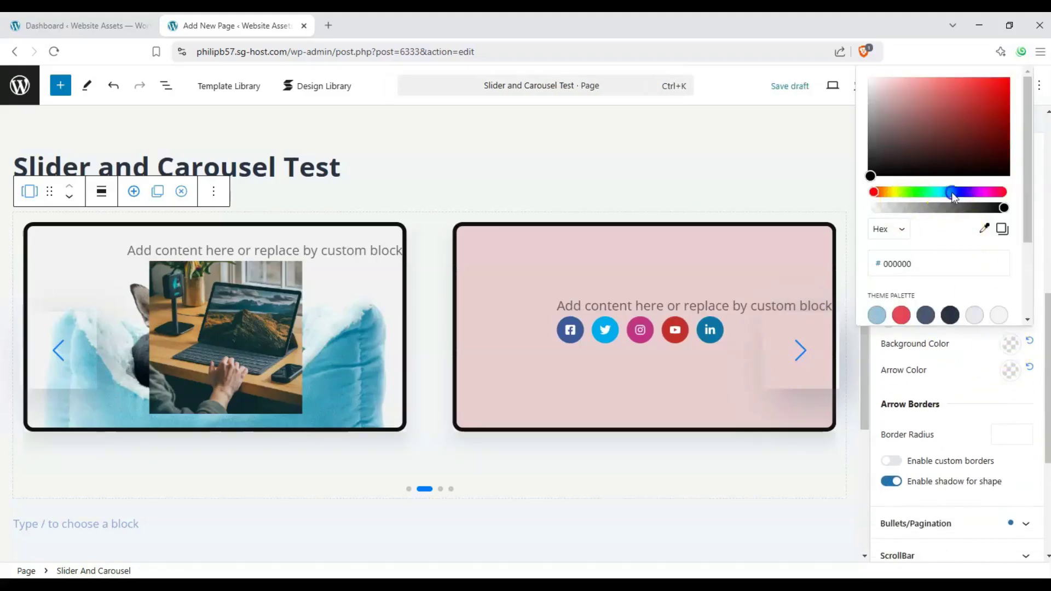
{"action": "left_click_drag", "start_coordinate": [952, 193], "coordinate": [960, 191]}
{"action": "left_click", "coordinate": [879, 164]}
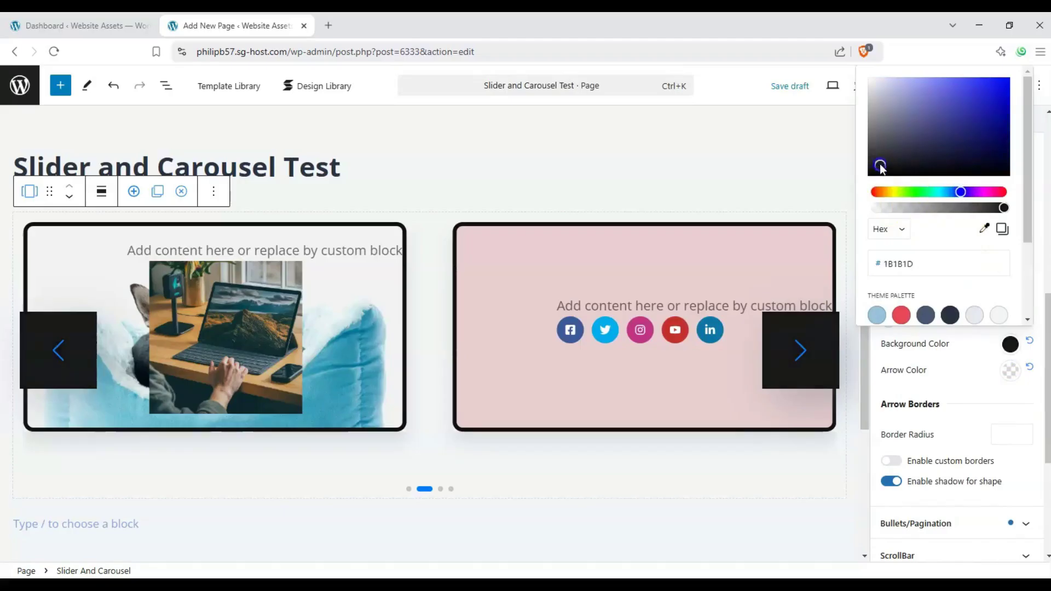
{"action": "left_click_drag", "start_coordinate": [880, 164], "coordinate": [878, 158]}
- Set the normal Arrow Color to the bright green #5DD820
{"action": "left_click", "coordinate": [1010, 371]}
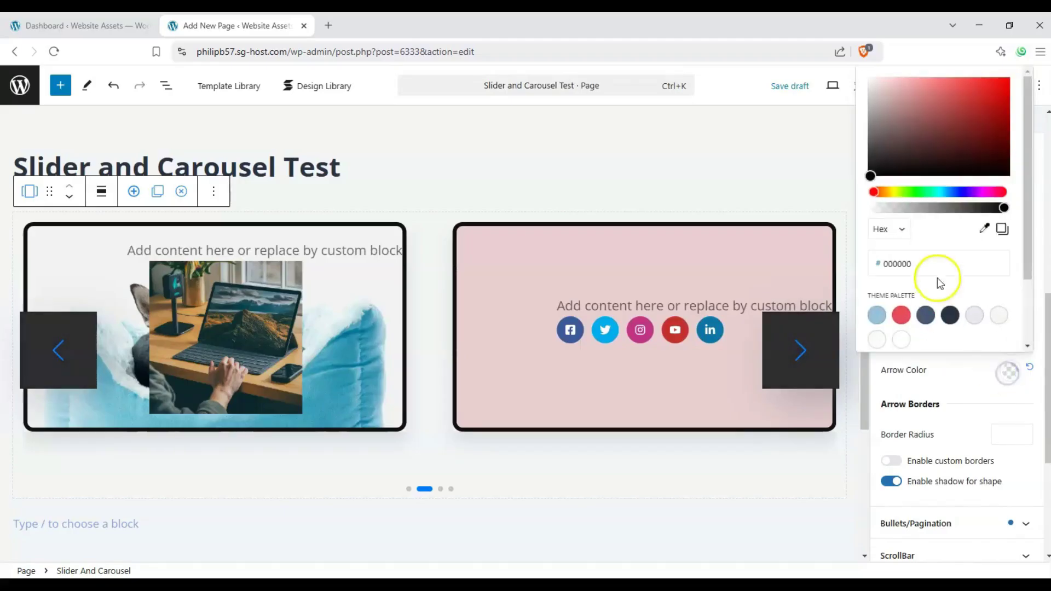
{"action": "left_click", "coordinate": [913, 192]}
{"action": "left_click", "coordinate": [981, 88]}
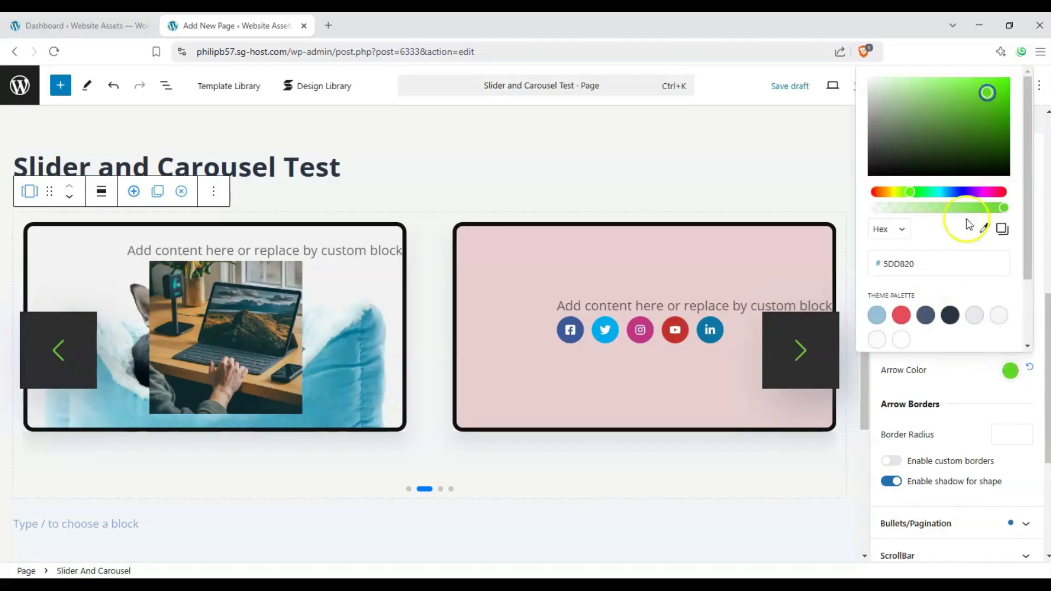
{"action": "left_click", "coordinate": [937, 370]}
- Enable custom borders for the arrows and apply a double-line normal border on all sides
{"action": "scroll", "coordinate": [936, 370], "scroll_direction": "down", "scroll_amount": 3}
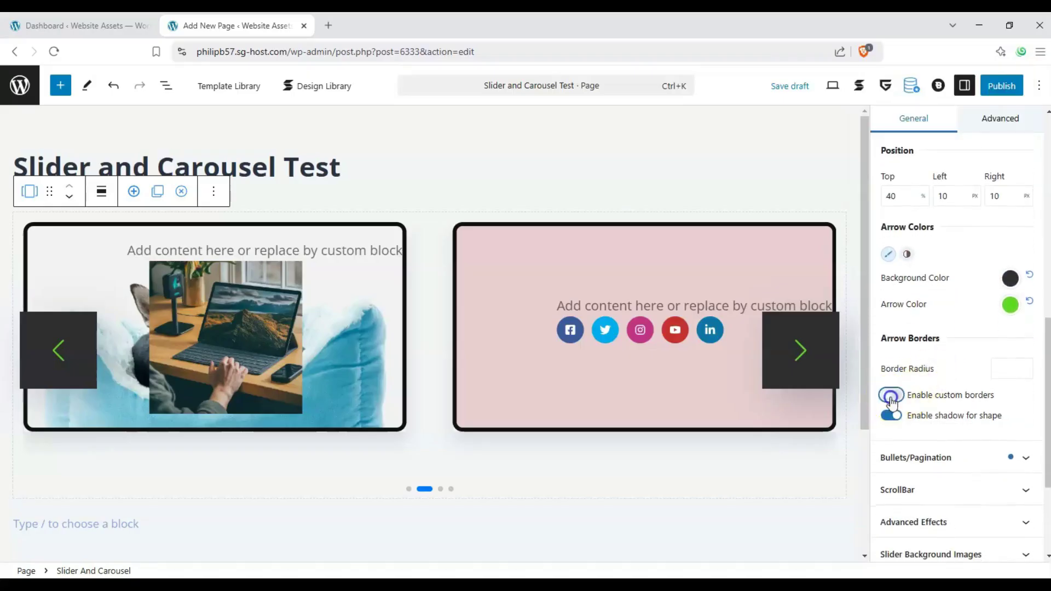
{"action": "left_click", "coordinate": [891, 399]}
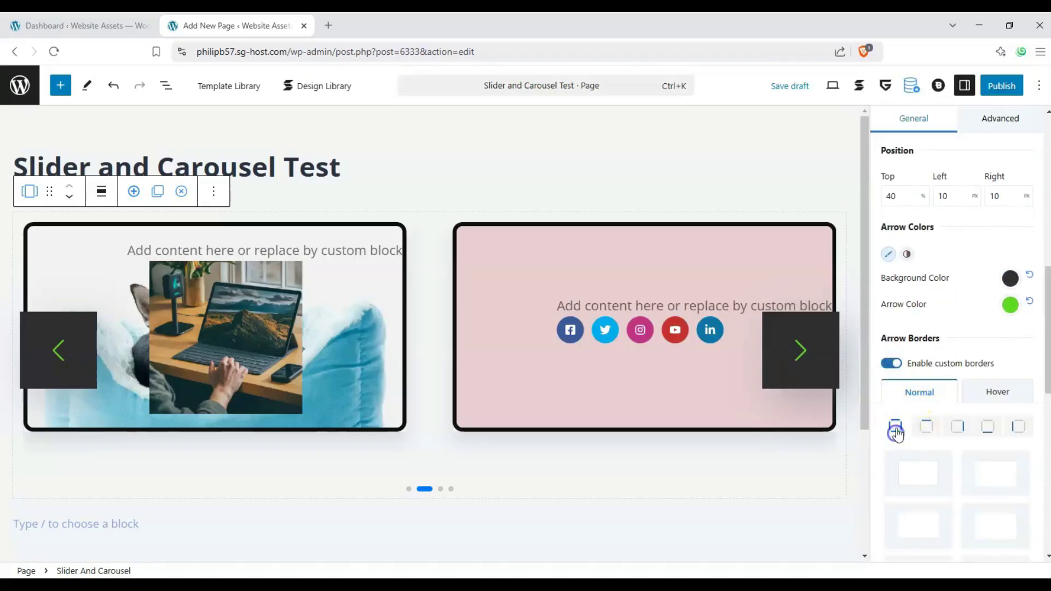
{"action": "scroll", "coordinate": [897, 427], "scroll_direction": "down", "scroll_amount": 5}
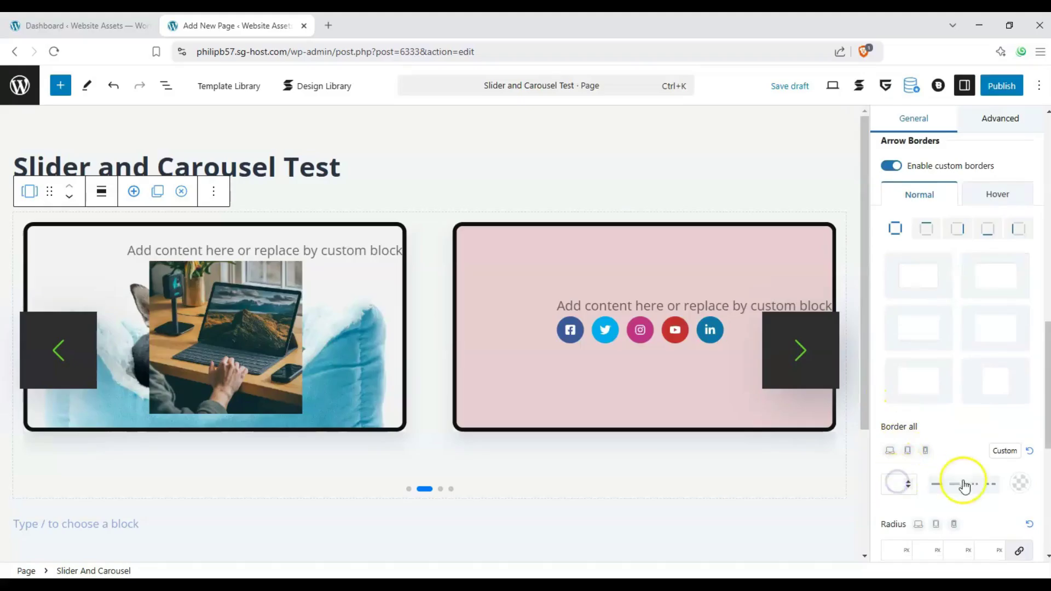
{"action": "left_click", "coordinate": [953, 484]}
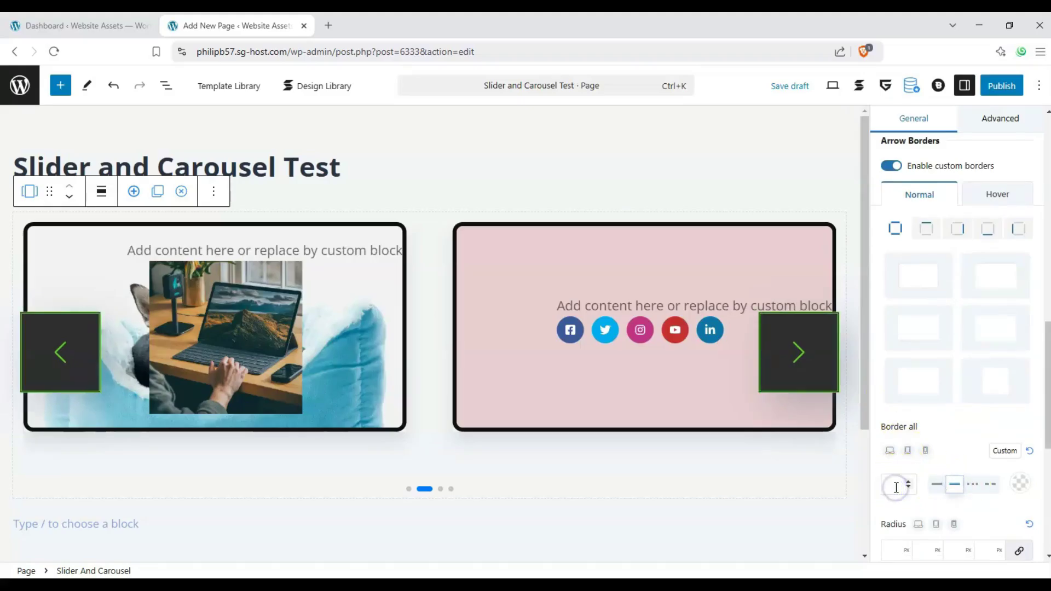
{"action": "scroll", "coordinate": [915, 189], "scroll_direction": "down", "scroll_amount": 2}
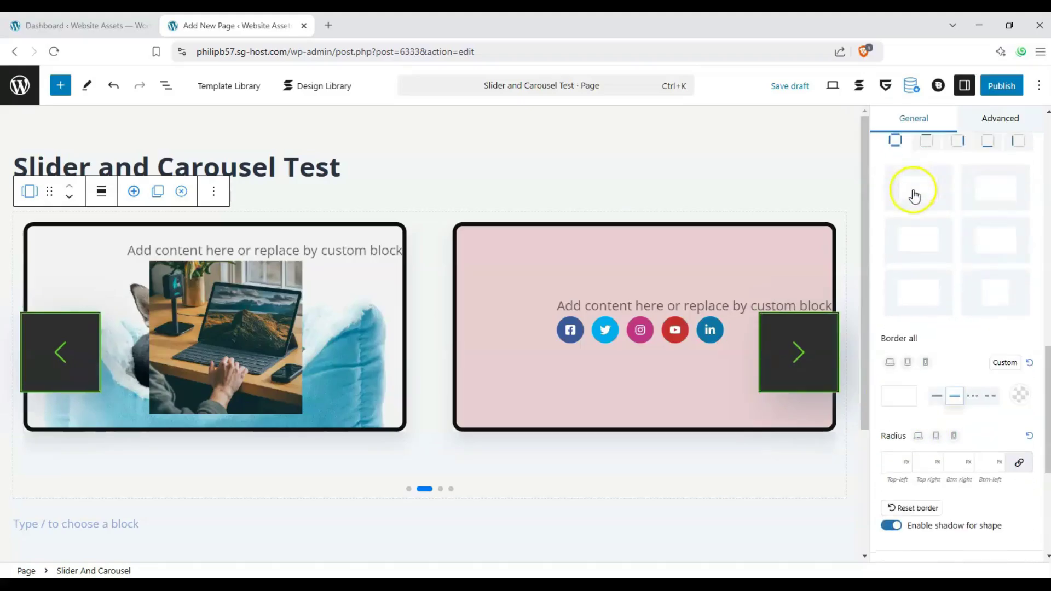
{"action": "scroll", "coordinate": [969, 224], "scroll_direction": "up", "scroll_amount": 3}
- Set the arrows' normal border radius to 25 px on all four corners
{"action": "scroll", "coordinate": [901, 438], "scroll_direction": "down", "scroll_amount": 5}
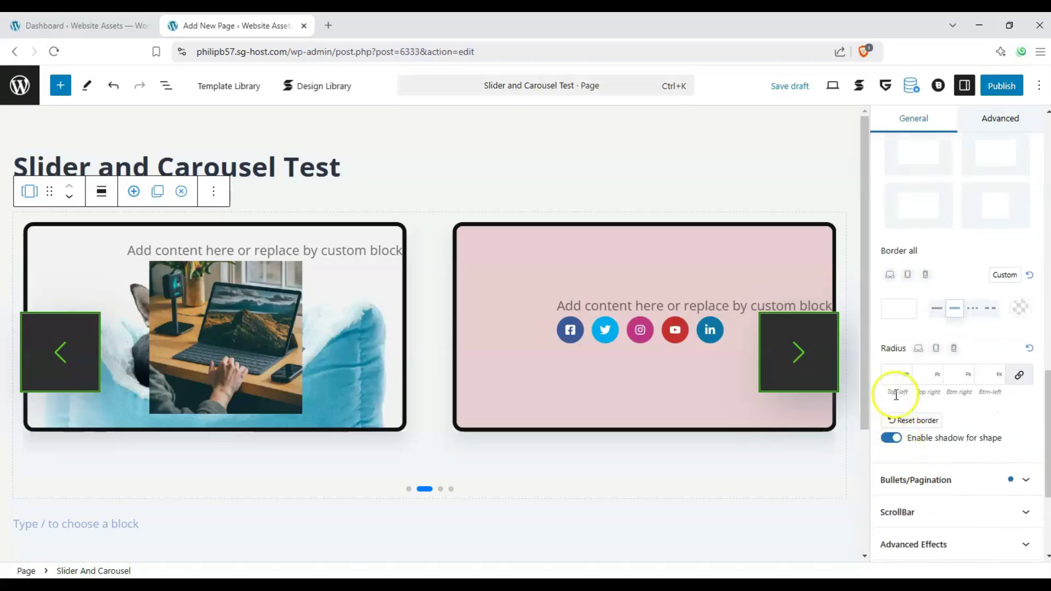
{"action": "left_click", "coordinate": [890, 377]}
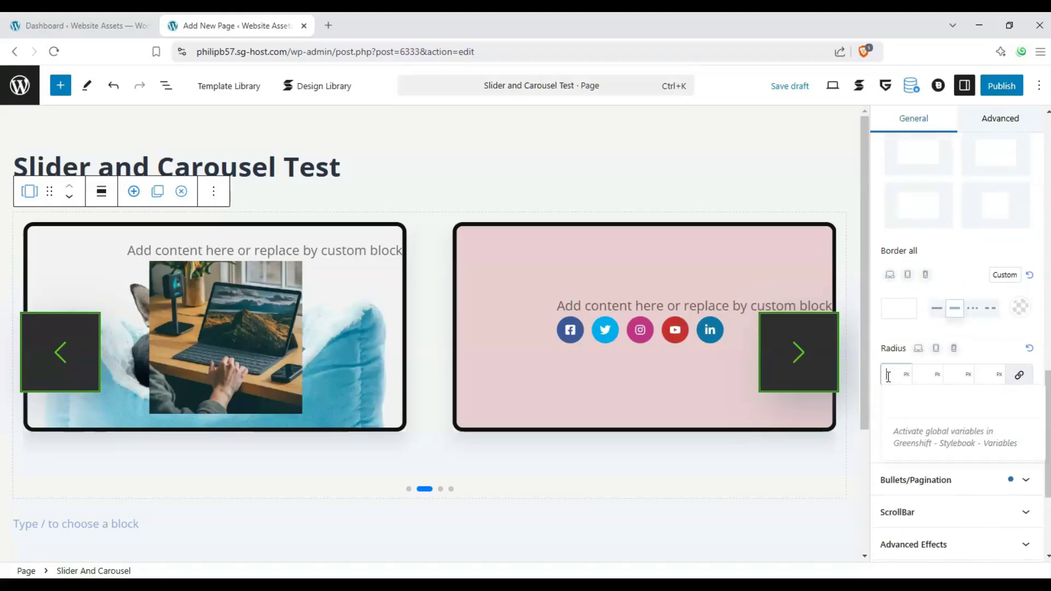
{"action": "type", "text": "25"}
{"action": "scroll", "coordinate": [930, 298], "scroll_direction": "up", "scroll_amount": 5}
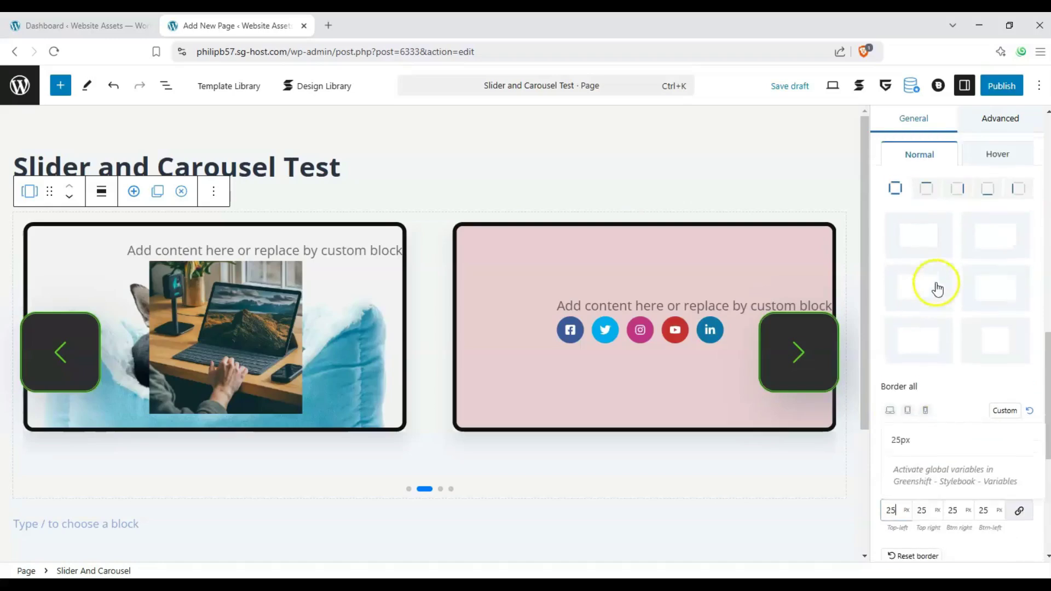
{"action": "scroll", "coordinate": [1010, 257], "scroll_direction": "down", "scroll_amount": 5}
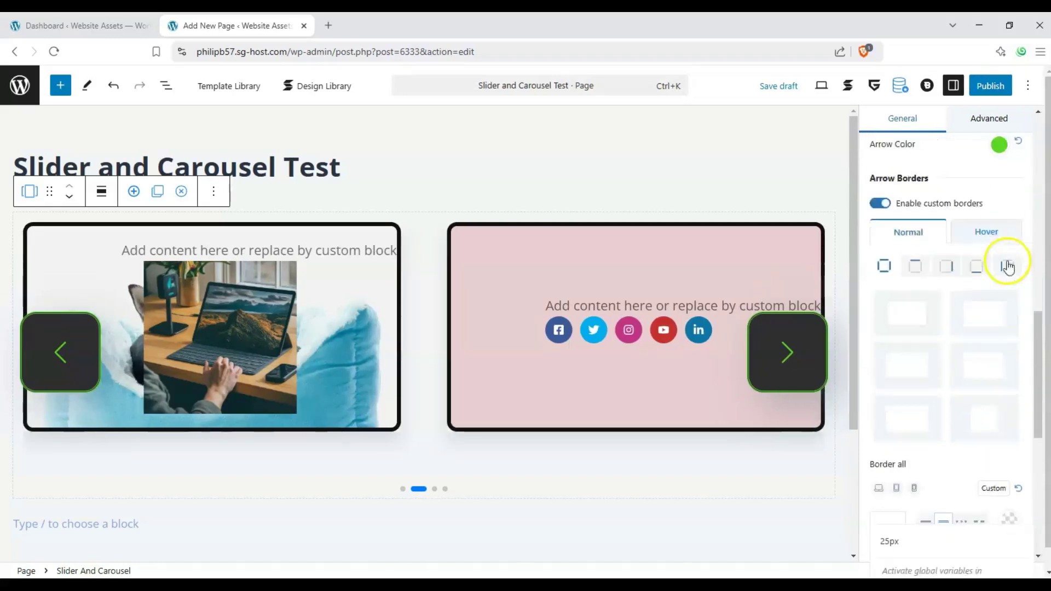
- Make the navigation bullets clickable and set the Bullet Color to bright red
{"action": "left_click", "coordinate": [1024, 414]}
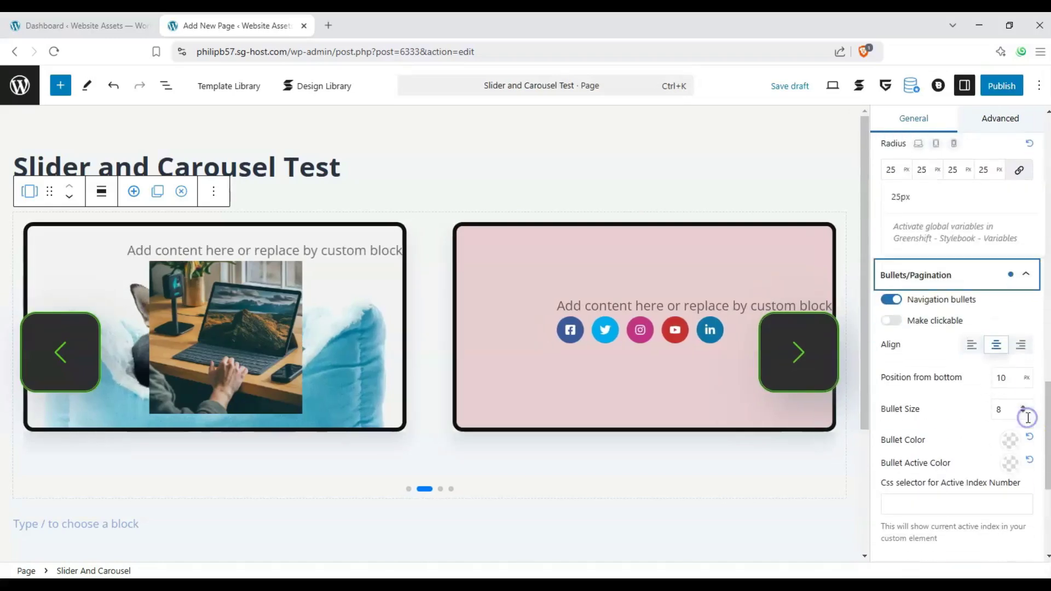
{"action": "left_click", "coordinate": [890, 322]}
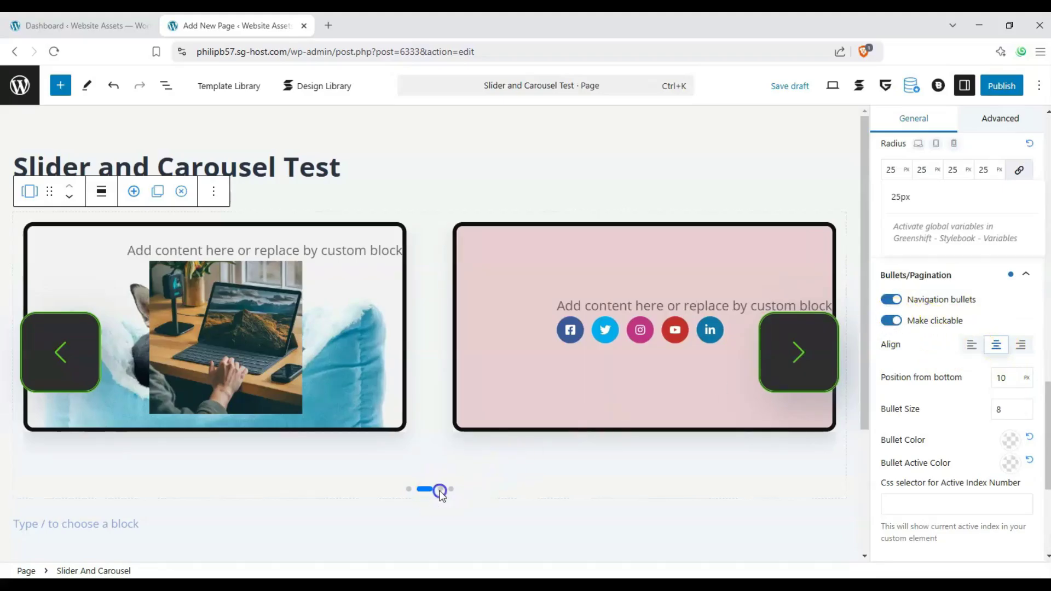
{"action": "left_click", "coordinate": [1010, 439]}
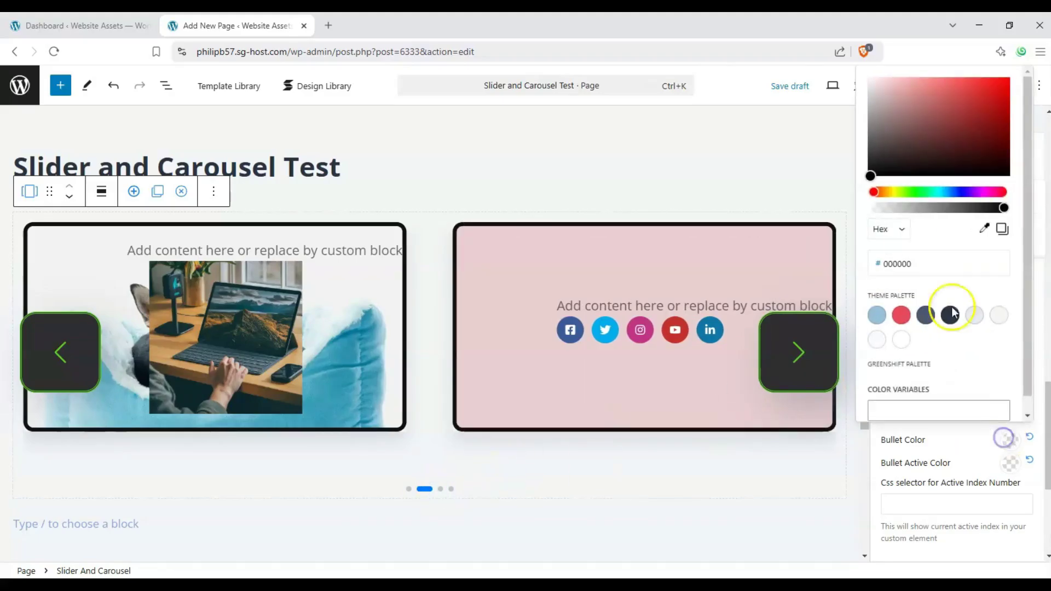
{"action": "left_click_drag", "start_coordinate": [934, 158], "coordinate": [1005, 86]}
{"action": "left_click", "coordinate": [972, 448]}
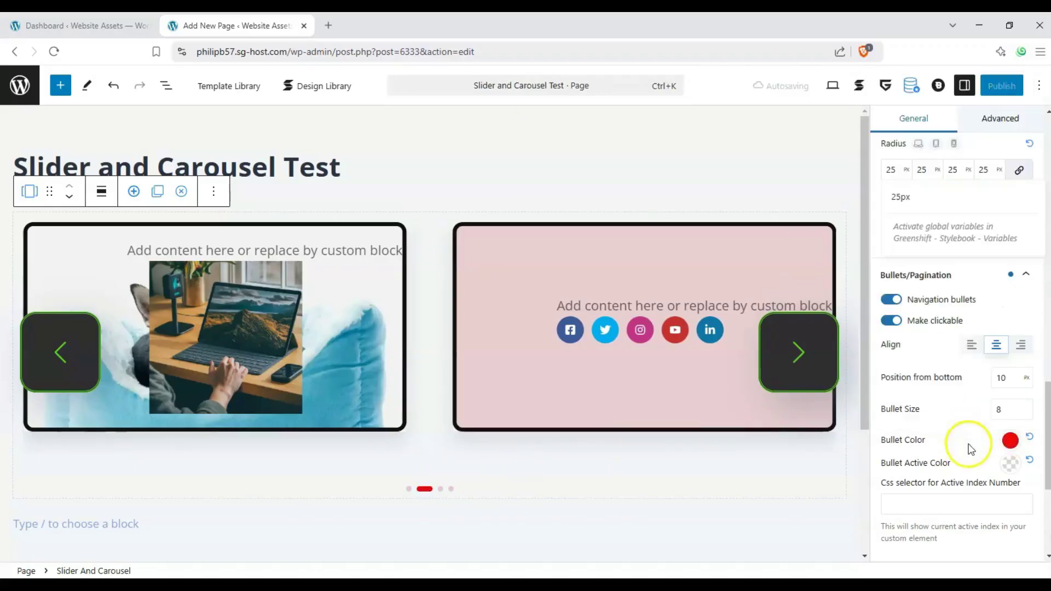
- Set the Bullet Active Color to the turquoise #17E2C3
{"action": "left_click", "coordinate": [1004, 464]}
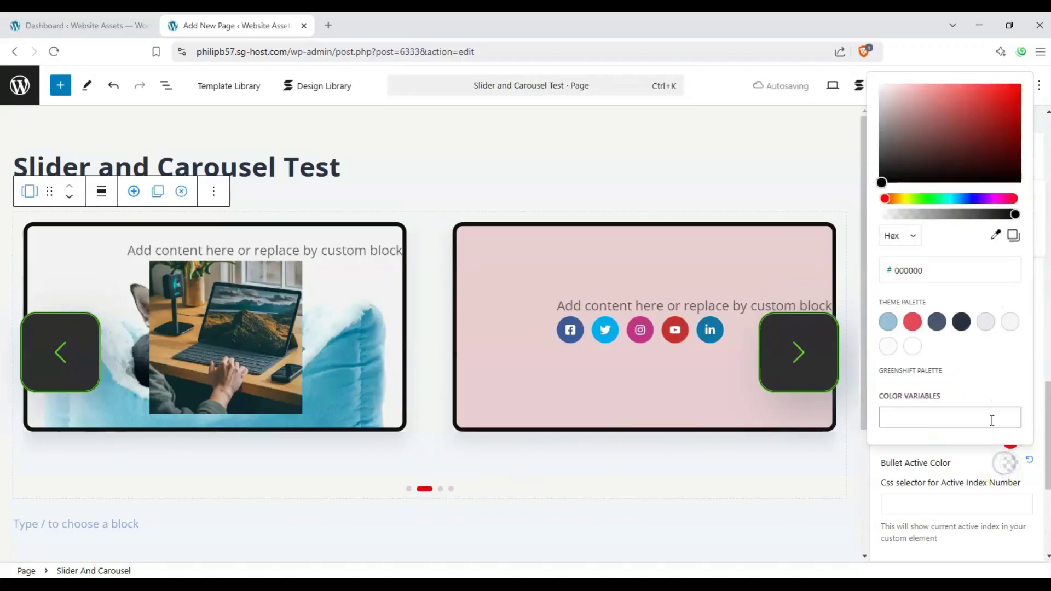
{"action": "left_click", "coordinate": [947, 199]}
{"action": "left_click_drag", "start_coordinate": [952, 160], "coordinate": [1006, 100]}
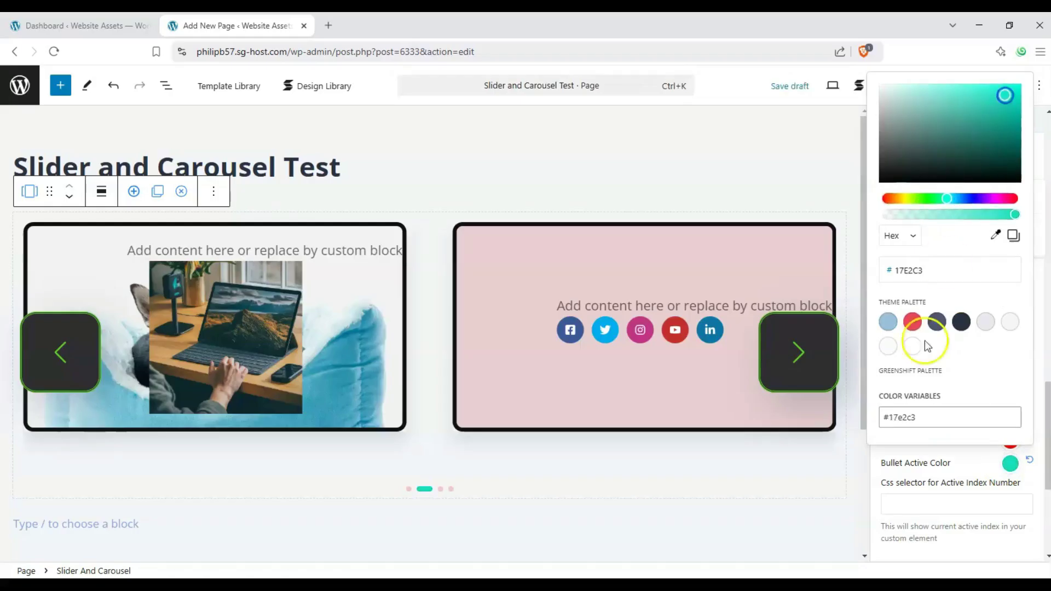
{"action": "left_click", "coordinate": [945, 452]}
- Enable the Navigation scrollbar, then try moving through the slides with the arrow and the scrollbar
{"action": "scroll", "coordinate": [950, 399], "scroll_direction": "down", "scroll_amount": 5}
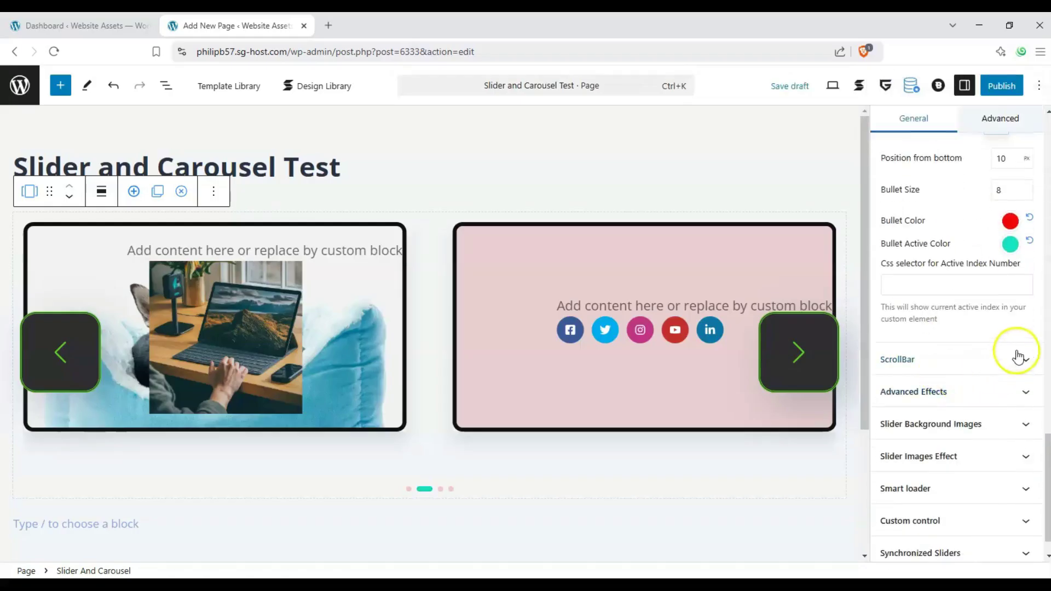
{"action": "left_click", "coordinate": [1018, 358]}
{"action": "left_click", "coordinate": [891, 384]}
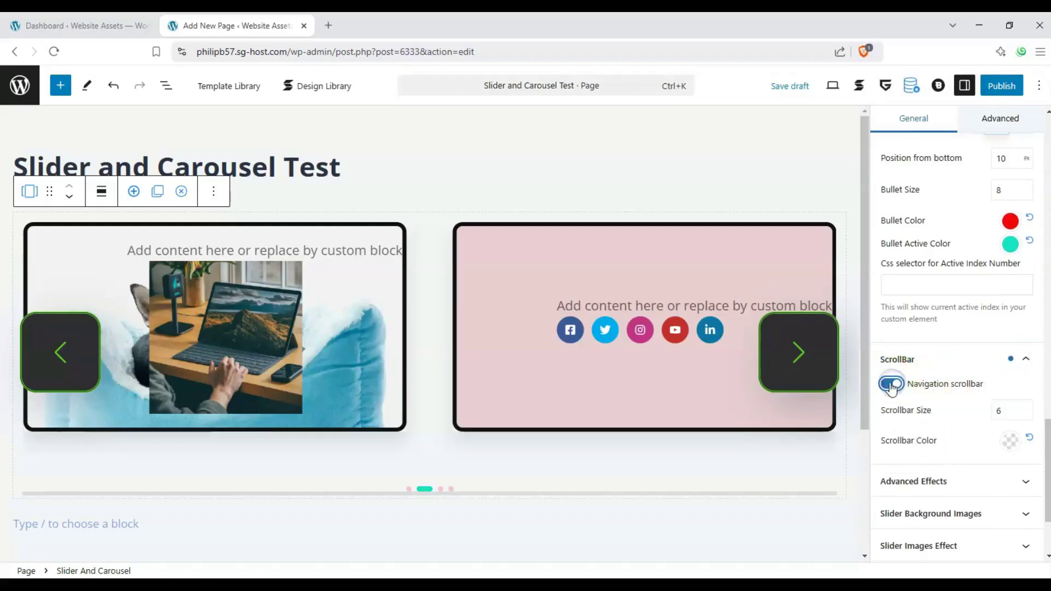
{"action": "left_click", "coordinate": [798, 350]}
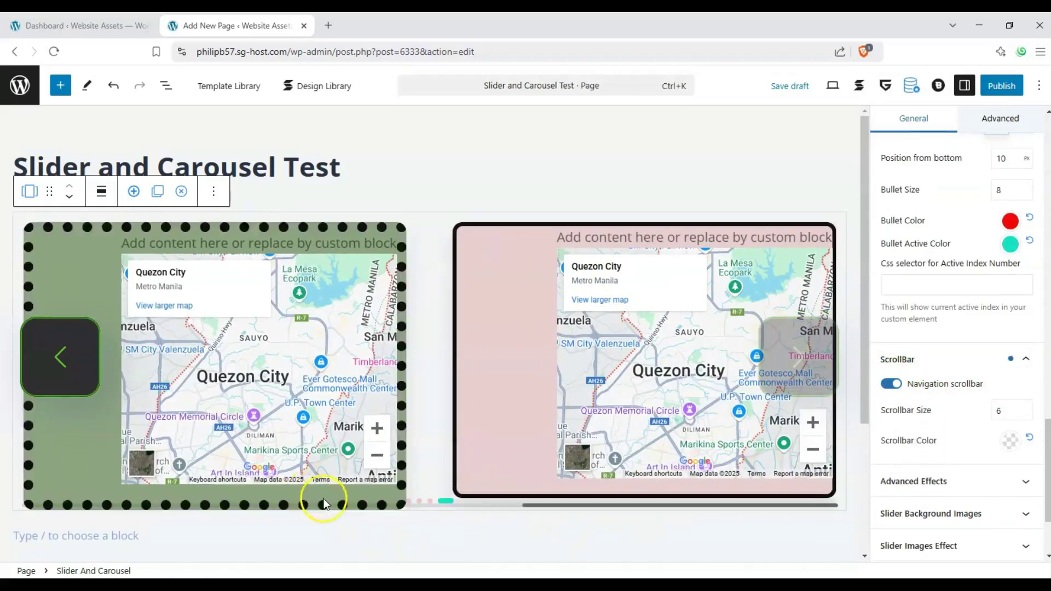
{"action": "left_click_drag", "start_coordinate": [427, 510], "coordinate": [1009, 417]}
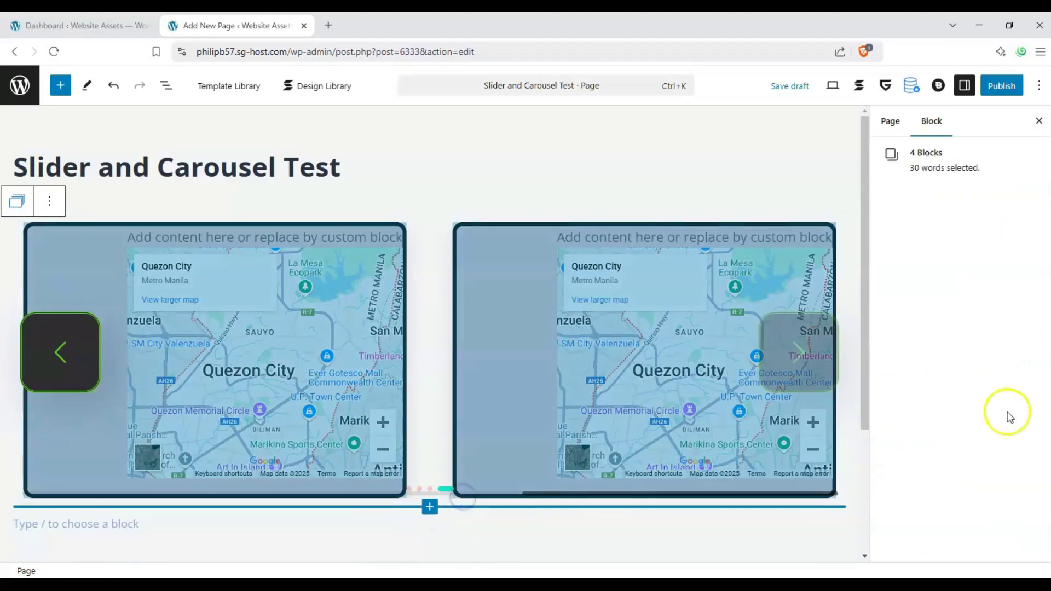
{"action": "left_click", "coordinate": [429, 494]}
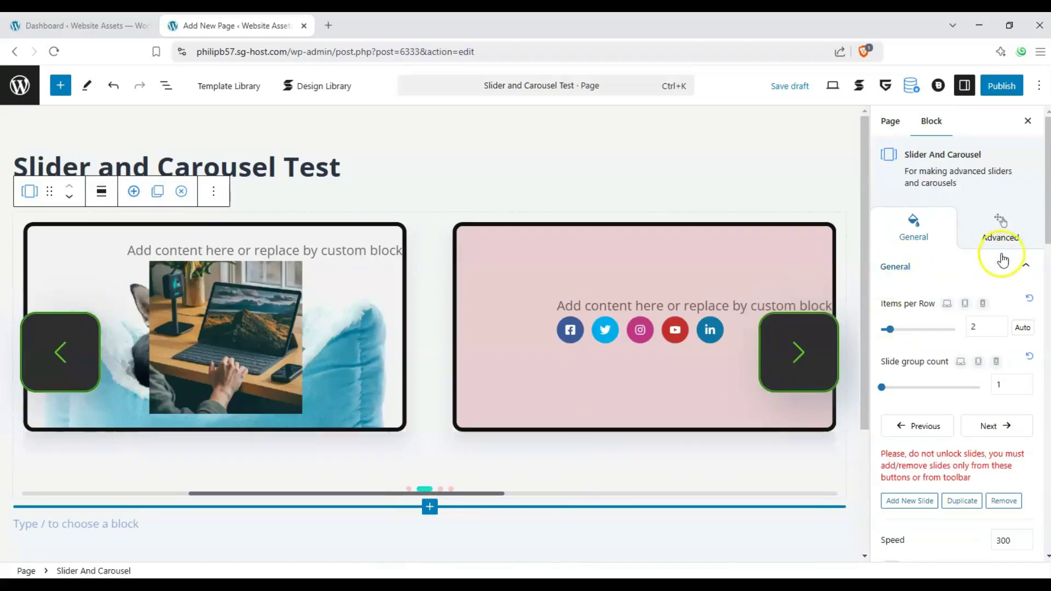
- Set the carousel's Scrollbar Size to 15 and test the thicker bar by moving back to the first slide
{"action": "left_click", "coordinate": [1025, 265]}
{"action": "left_click", "coordinate": [1032, 288]}
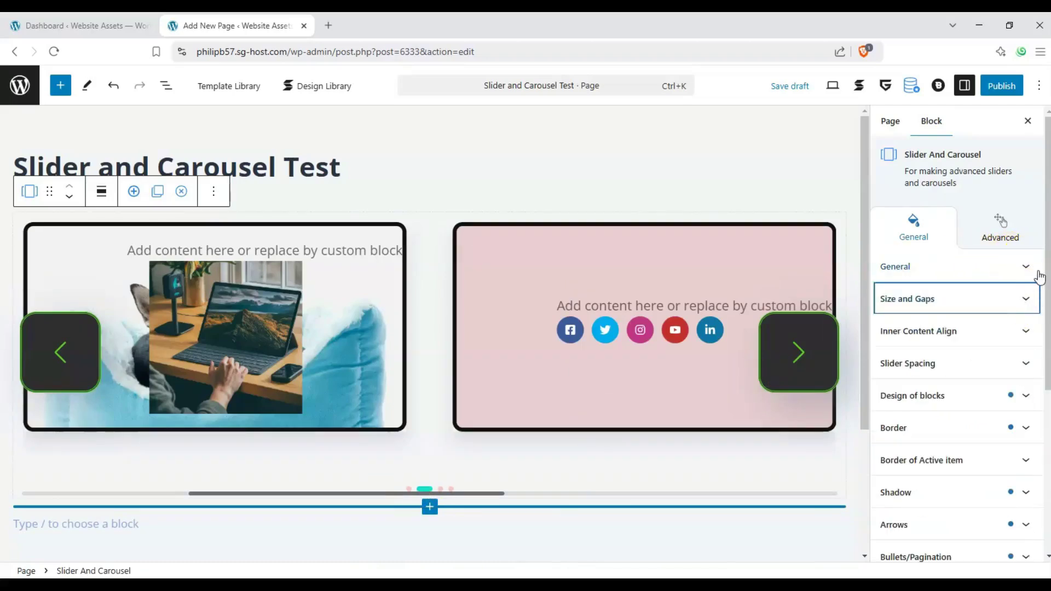
{"action": "scroll", "coordinate": [1039, 277], "scroll_direction": "down", "scroll_amount": 4}
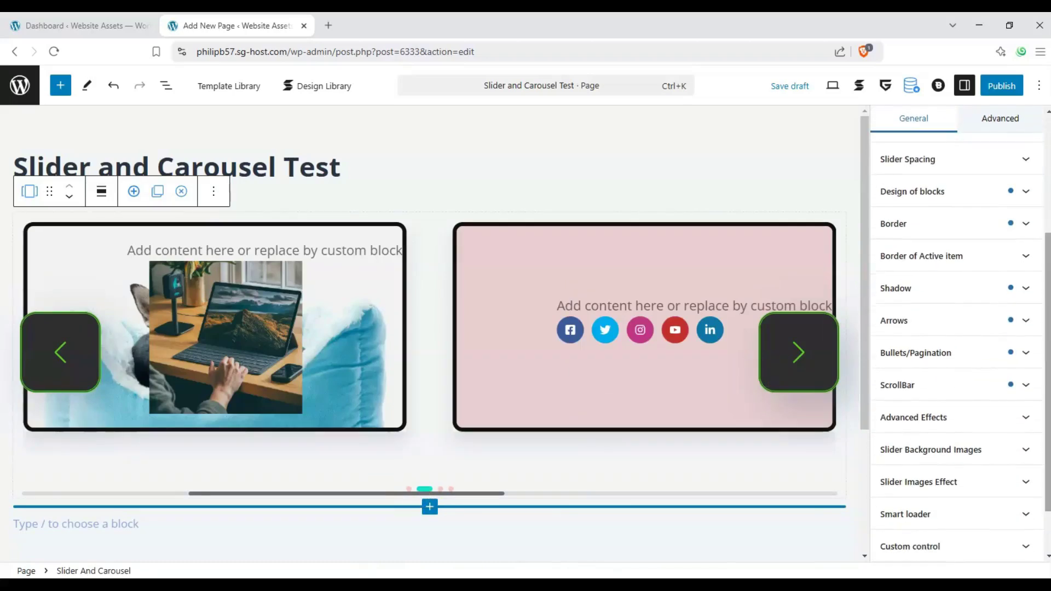
{"action": "left_click", "coordinate": [1031, 387]}
{"action": "left_click", "coordinate": [995, 435]}
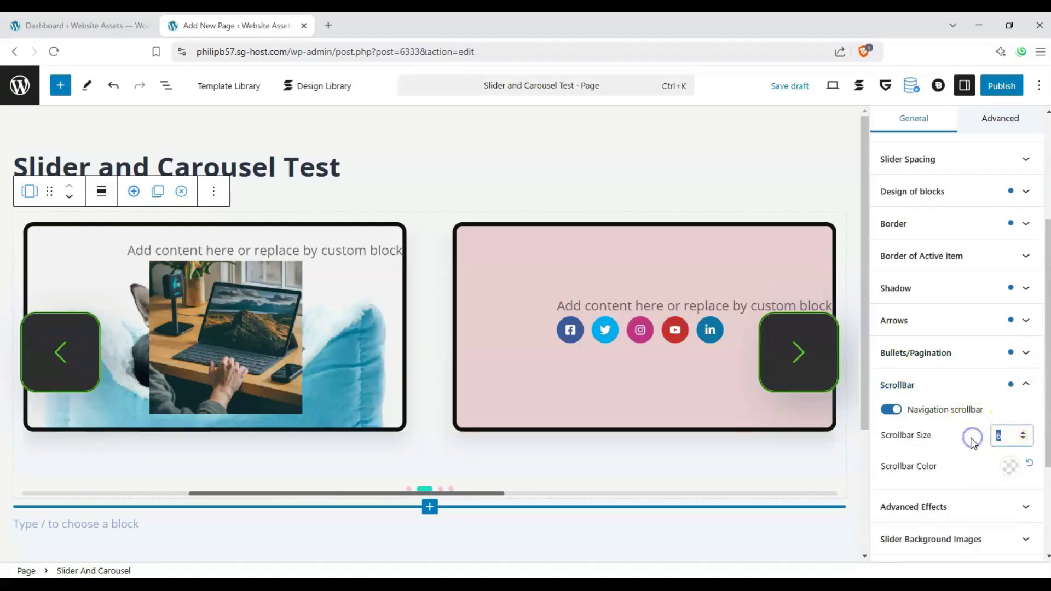
{"action": "type", "text": "15"}
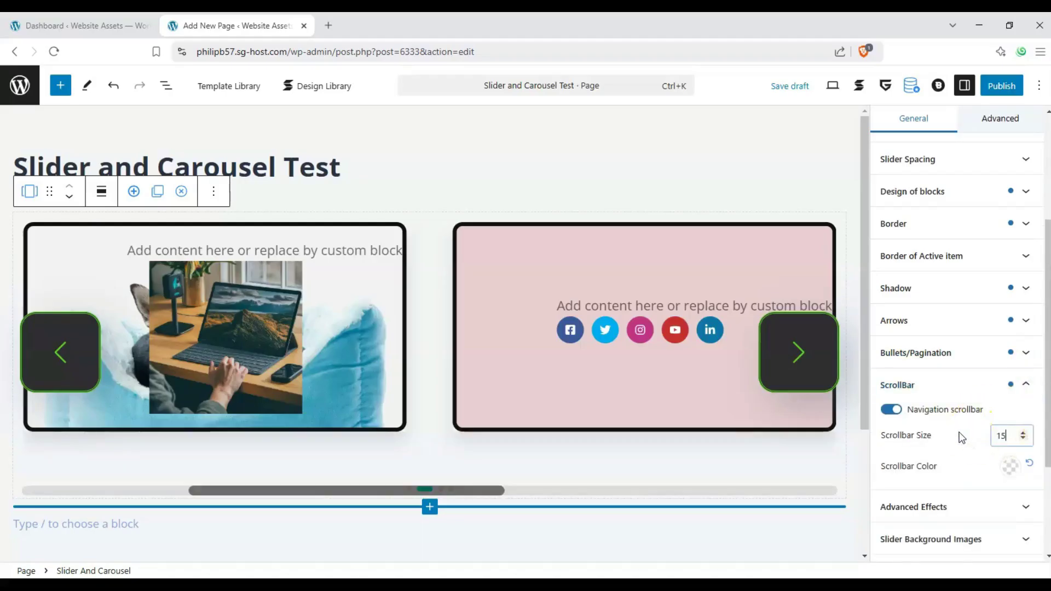
{"action": "left_click_drag", "start_coordinate": [485, 489], "coordinate": [403, 476]}
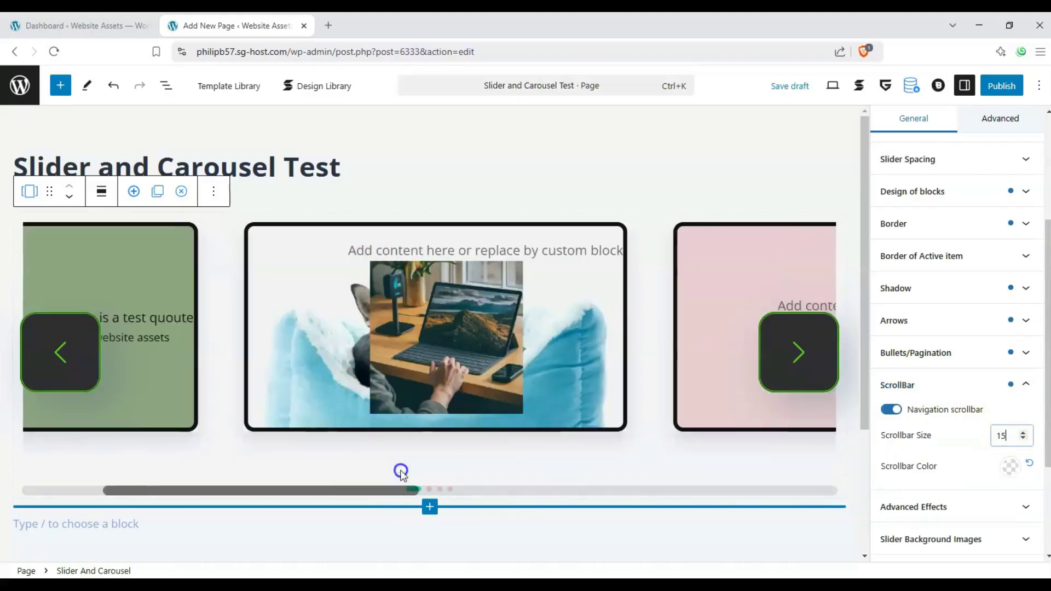
- Try the Cards and Coverflow advanced effects, advancing through the slides to preview each one
{"action": "scroll", "coordinate": [1021, 394], "scroll_direction": "down", "scroll_amount": 1}
{"action": "scroll", "coordinate": [1022, 395], "scroll_direction": "down", "scroll_amount": 2}
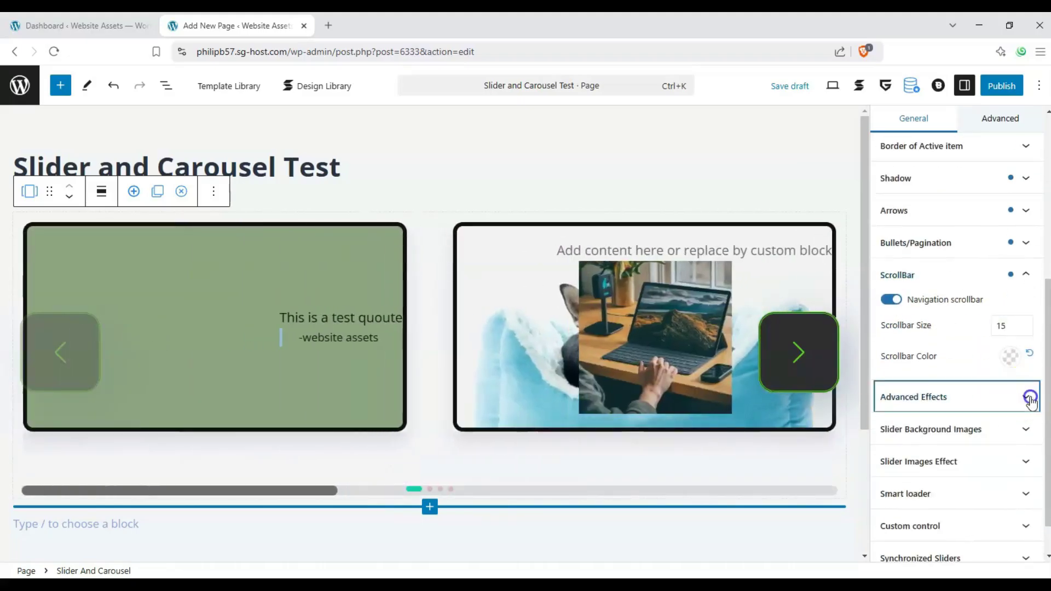
{"action": "left_click", "coordinate": [1023, 396]}
{"action": "left_click", "coordinate": [886, 463]}
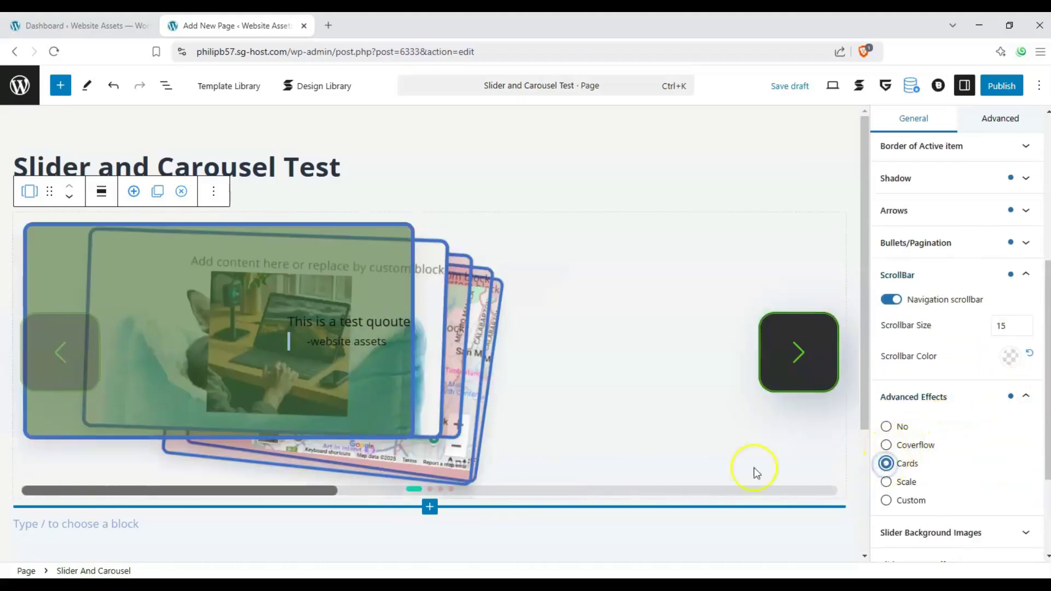
{"action": "left_click", "coordinate": [790, 353]}
{"action": "left_click", "coordinate": [790, 353]}
{"action": "left_click", "coordinate": [789, 356]}
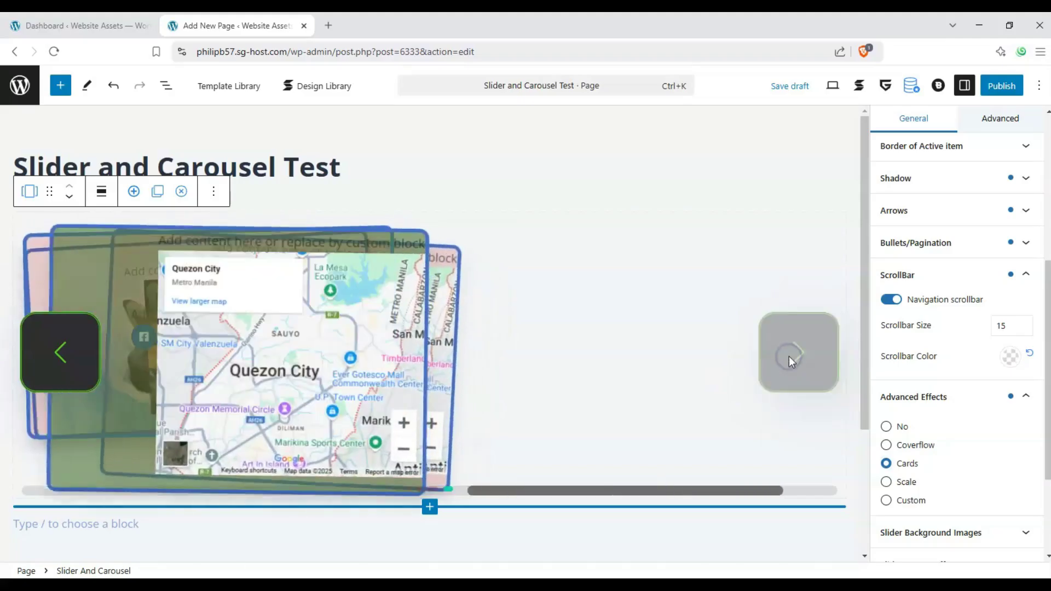
{"action": "left_click", "coordinate": [819, 360]}
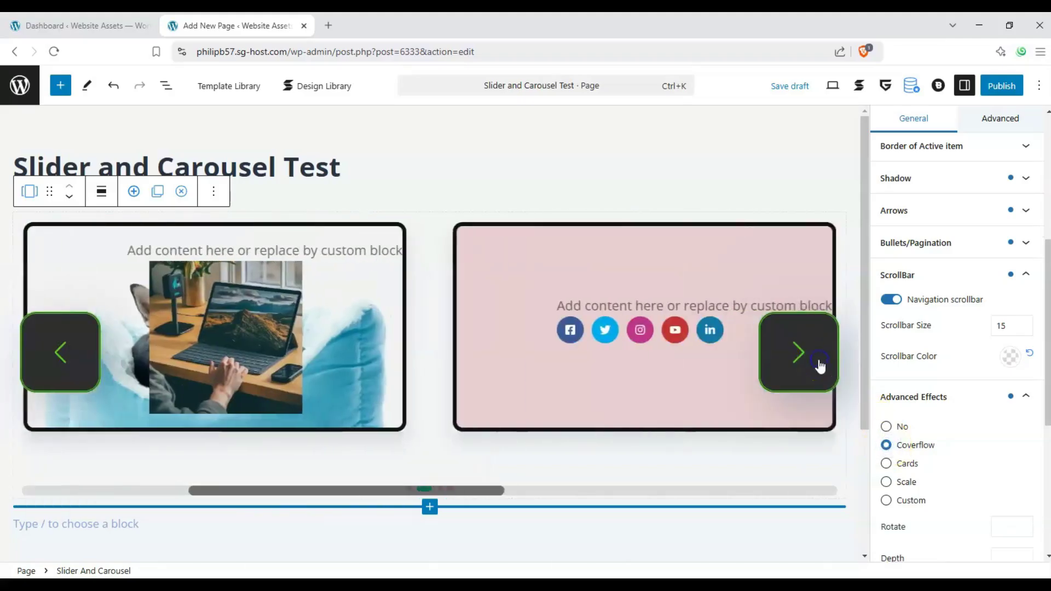
{"action": "left_click", "coordinate": [819, 360]}
- Apply the Scale advanced effect and advance through the slides to the last one
{"action": "left_click", "coordinate": [886, 483]}
{"action": "left_click", "coordinate": [820, 360]}
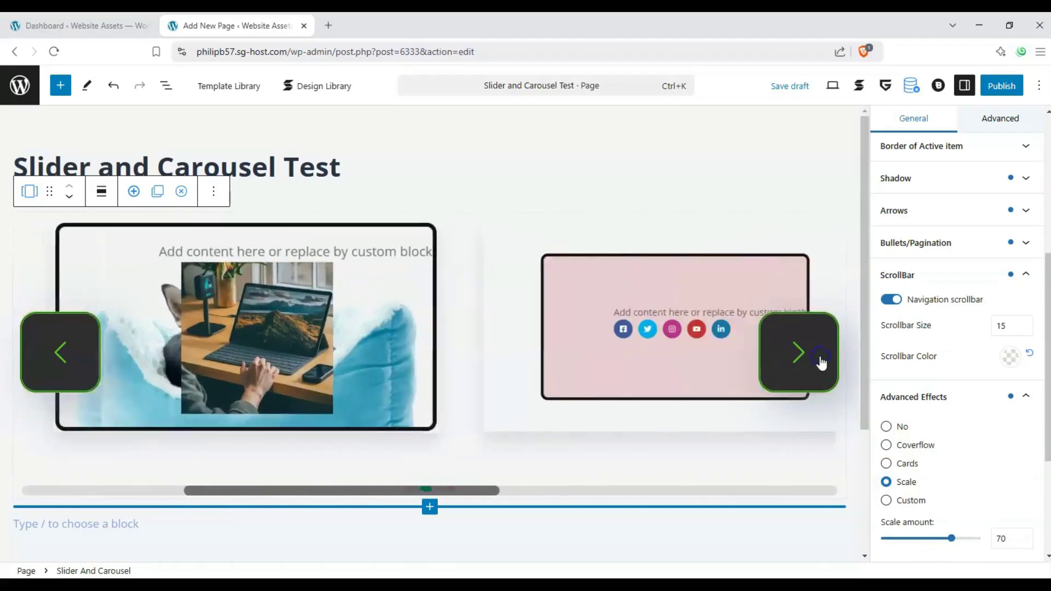
{"action": "left_click", "coordinate": [820, 360]}
{"action": "left_click", "coordinate": [820, 359]}
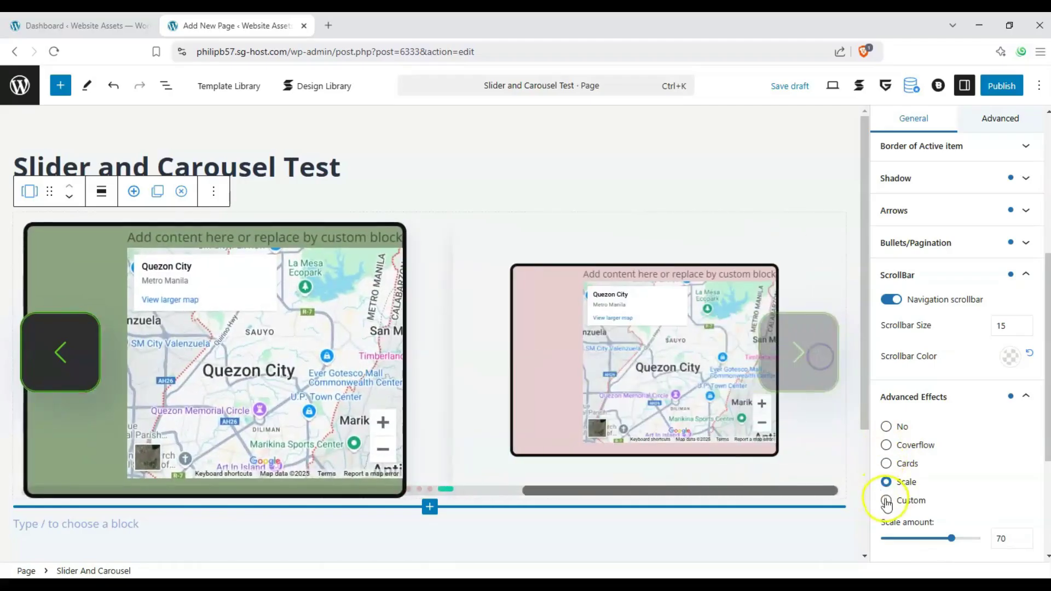
- Try the Custom and Cards advanced effects, looking over the Custom effect's translate, rotate, opacity and scale options
{"action": "left_click", "coordinate": [897, 499]}
{"action": "scroll", "coordinate": [930, 433], "scroll_direction": "down", "scroll_amount": 5}
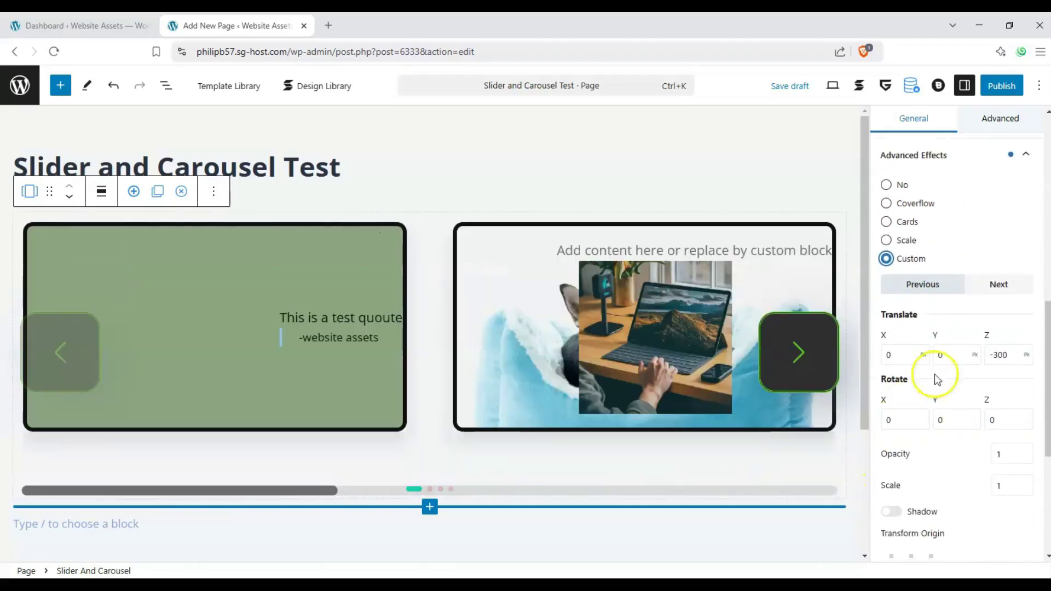
{"action": "scroll", "coordinate": [903, 389], "scroll_direction": "down", "scroll_amount": 3}
{"action": "scroll", "coordinate": [903, 387], "scroll_direction": "up", "scroll_amount": 5}
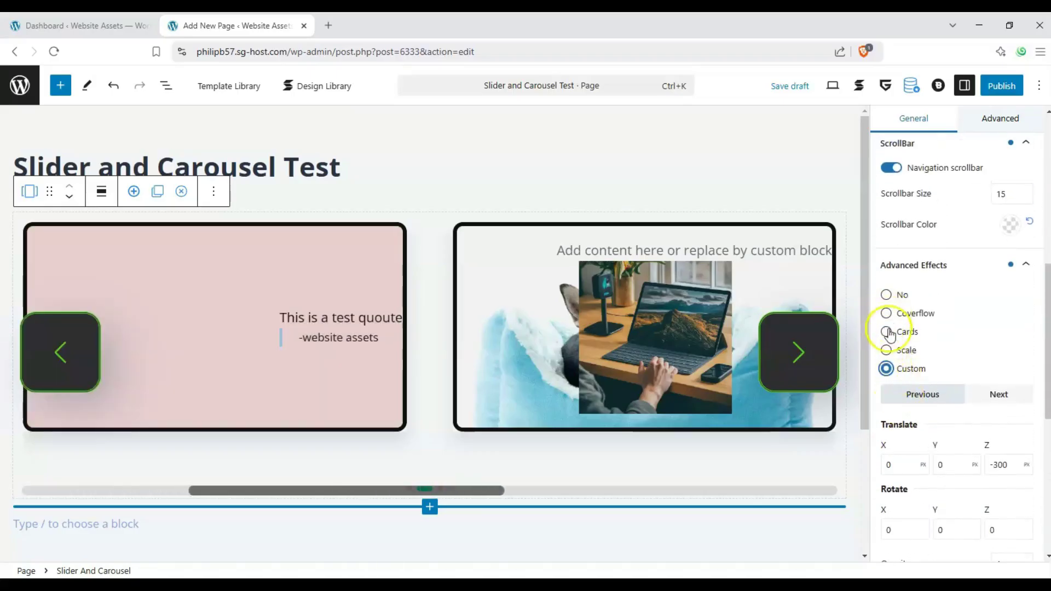
{"action": "left_click", "coordinate": [887, 331]}
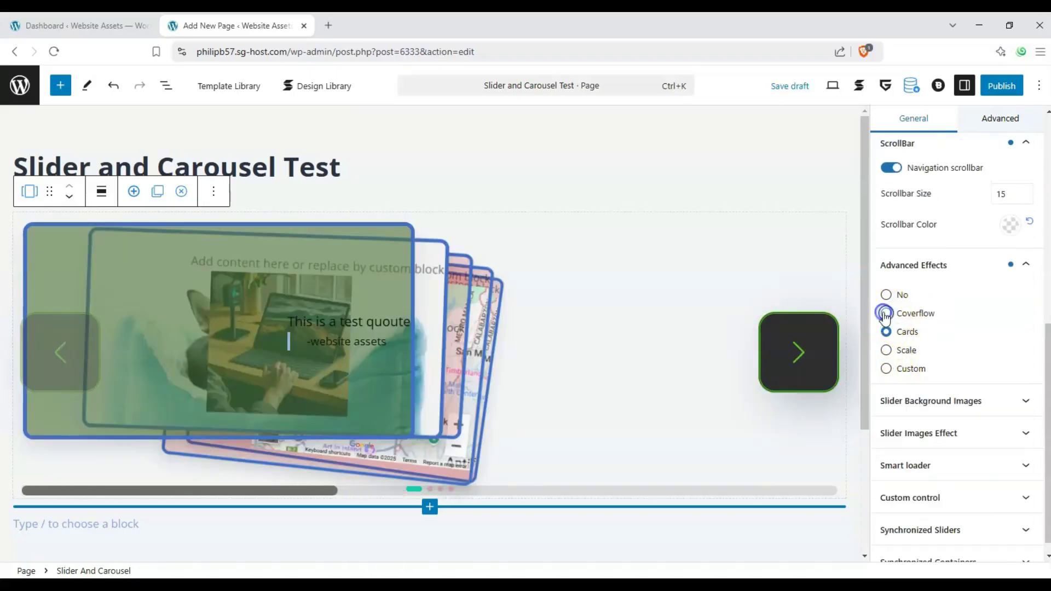
- Apply the Coverflow advanced effect and advance through the slides to the last one
{"action": "left_click", "coordinate": [884, 314]}
{"action": "left_click", "coordinate": [824, 351]}
{"action": "left_click", "coordinate": [823, 350]}
{"action": "left_click", "coordinate": [823, 349]}
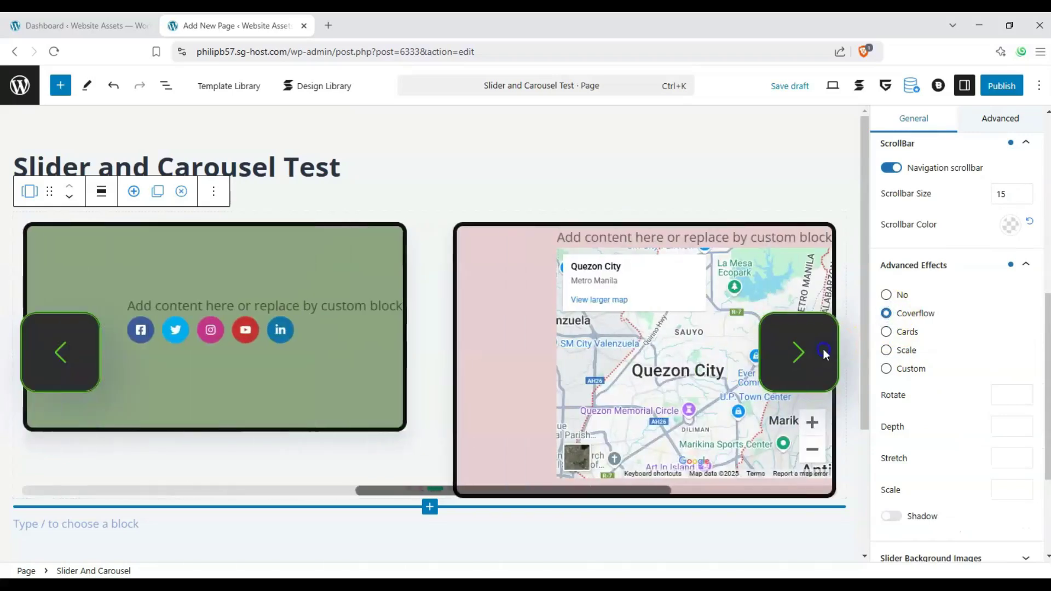
{"action": "left_click", "coordinate": [823, 349]}
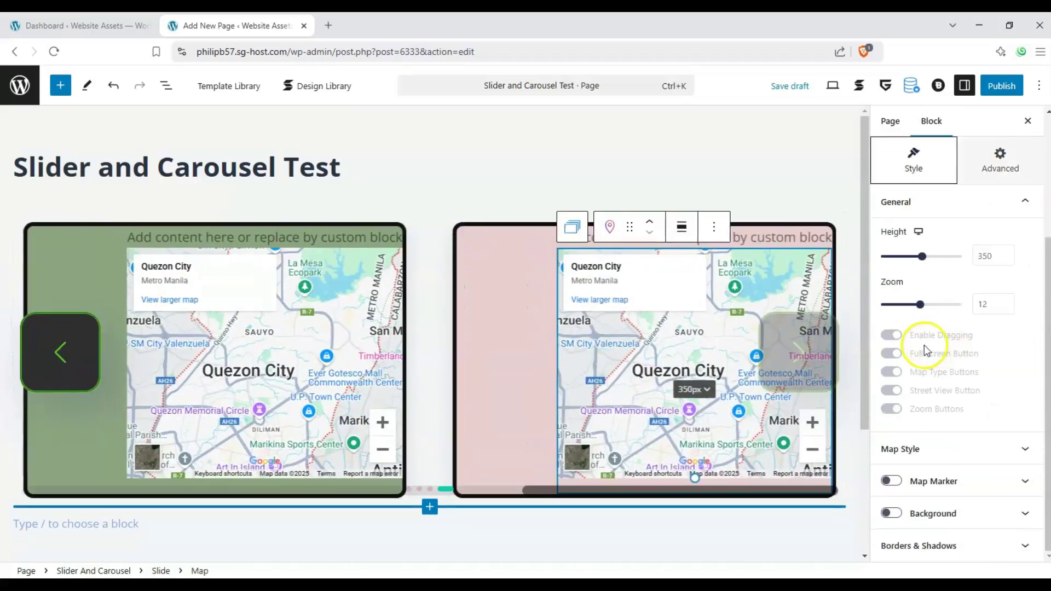
- Reselect the whole Slider And Carousel block and collapse its expanded General and Size and Gaps settings
{"action": "left_click_drag", "start_coordinate": [437, 491], "coordinate": [431, 491]}
{"action": "left_click", "coordinate": [436, 469]}
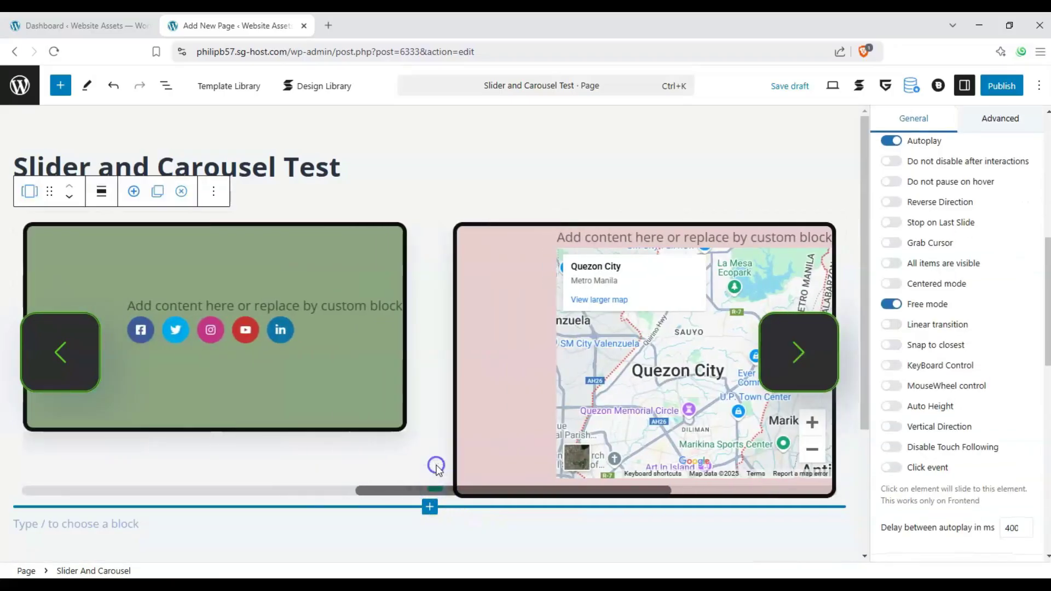
{"action": "scroll", "coordinate": [924, 362], "scroll_direction": "up", "scroll_amount": 5}
{"action": "scroll", "coordinate": [1007, 247], "scroll_direction": "up", "scroll_amount": 4}
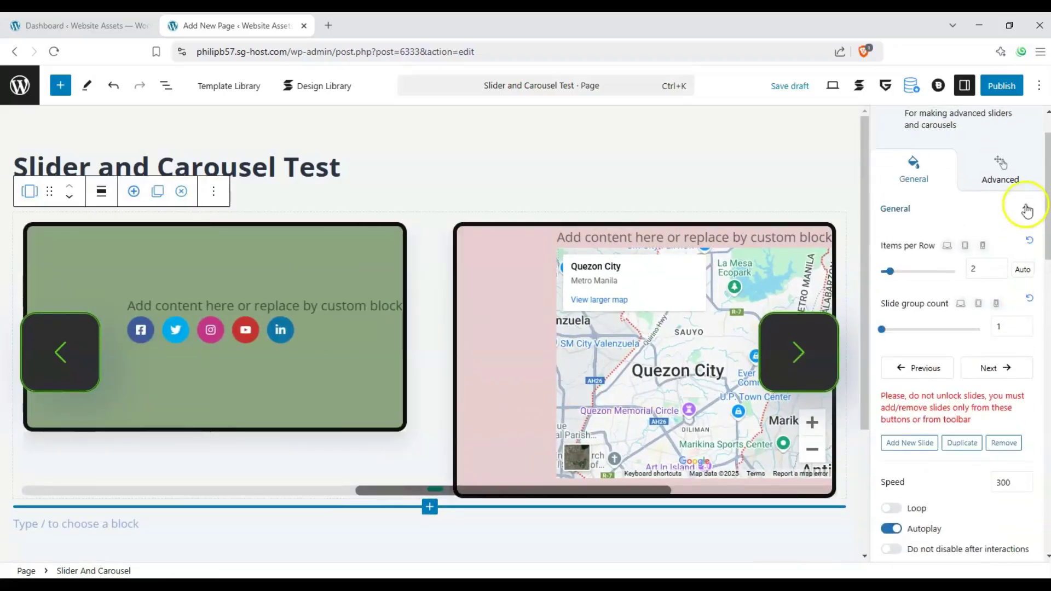
{"action": "left_click", "coordinate": [1026, 265]}
{"action": "left_click", "coordinate": [1032, 297]}
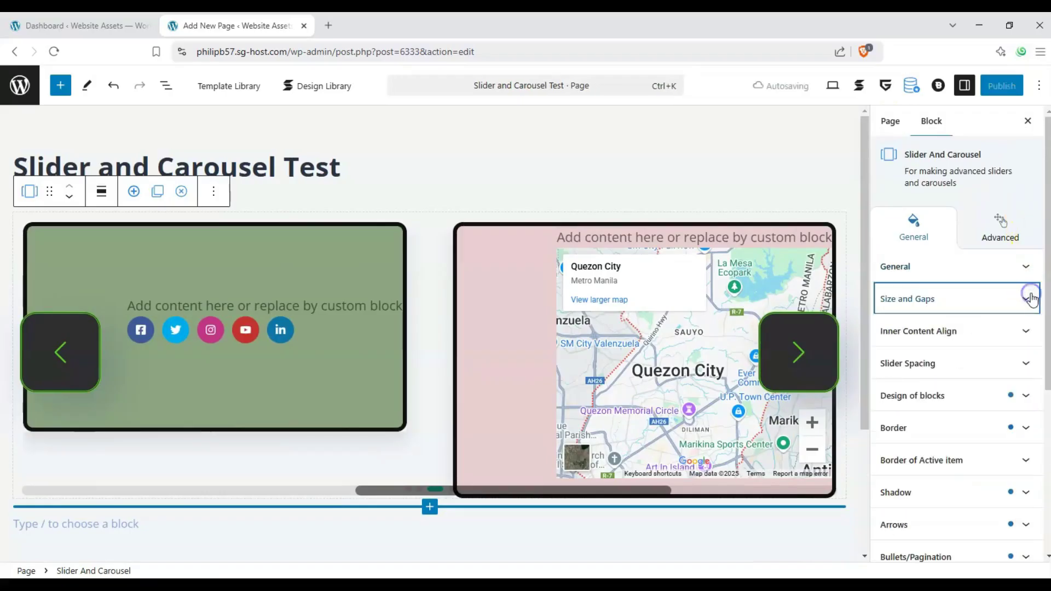
- Examine the Slider Background Images settings, including the image sources and the second image's focal point
{"action": "scroll", "coordinate": [1009, 410], "scroll_direction": "down", "scroll_amount": 5}
{"action": "scroll", "coordinate": [1026, 443], "scroll_direction": "down", "scroll_amount": 2}
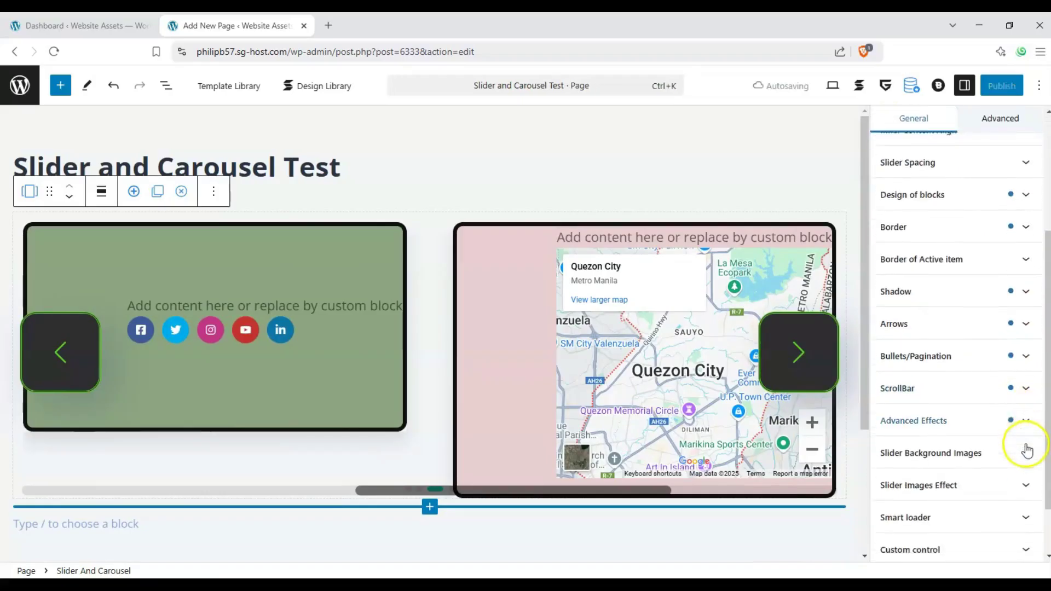
{"action": "left_click", "coordinate": [1025, 416]}
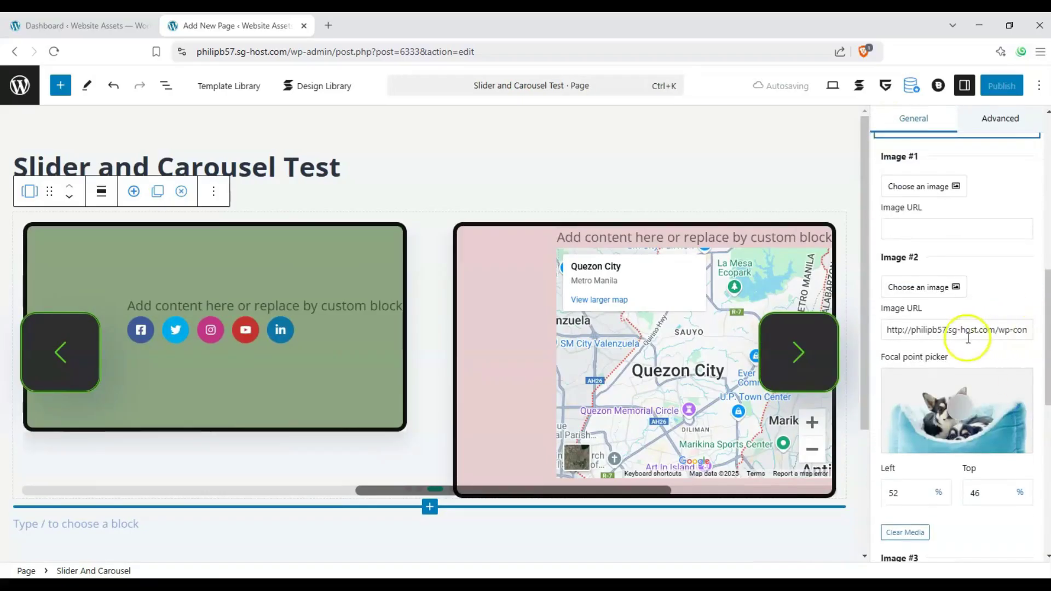
{"action": "scroll", "coordinate": [967, 338], "scroll_direction": "down", "scroll_amount": 6}
{"action": "scroll", "coordinate": [972, 326], "scroll_direction": "up", "scroll_amount": 3}
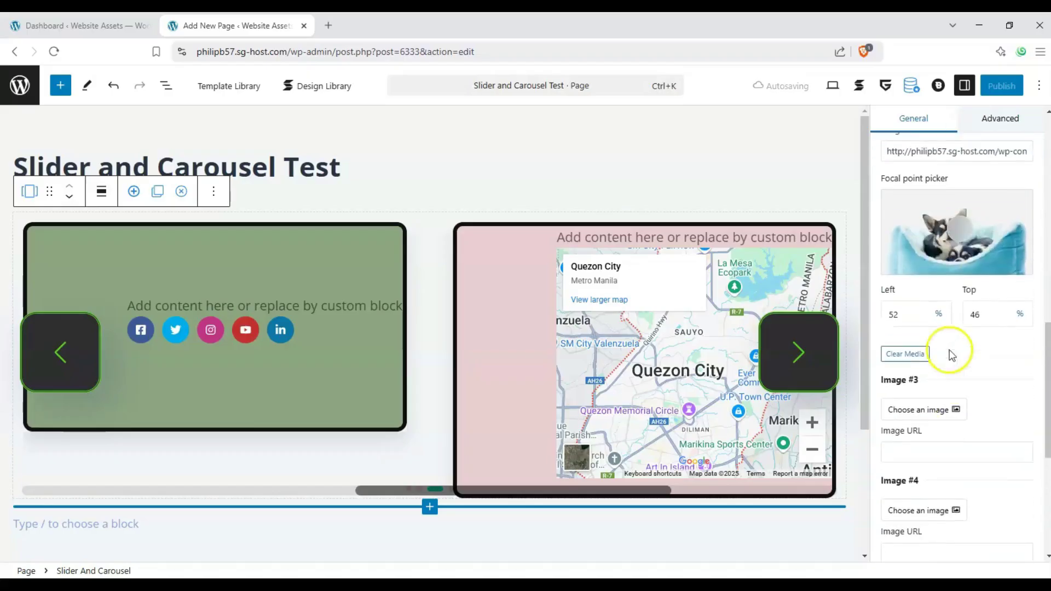
{"action": "scroll", "coordinate": [949, 355], "scroll_direction": "up", "scroll_amount": 4}
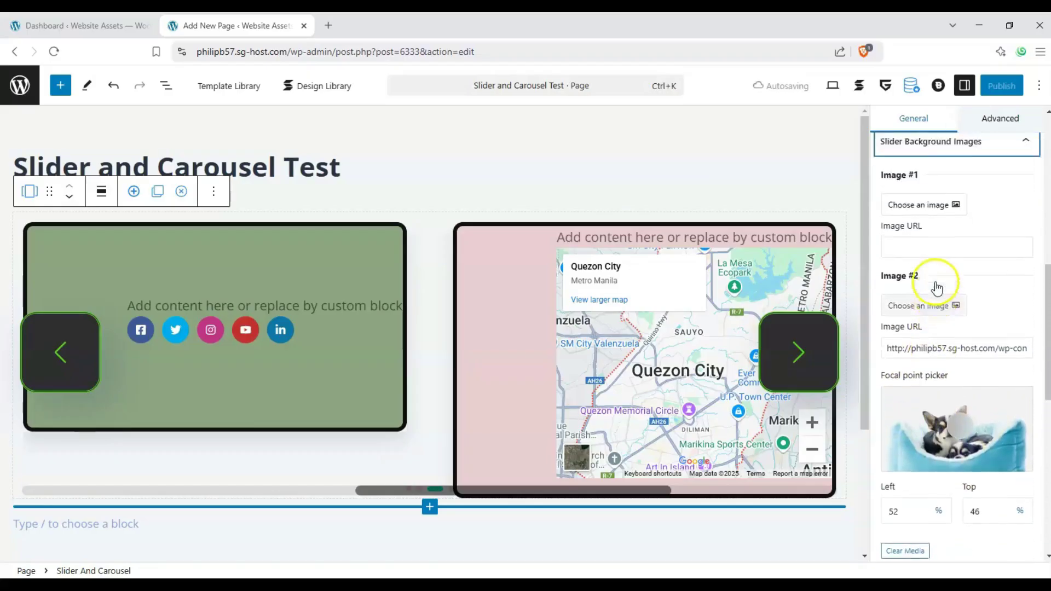
{"action": "scroll", "coordinate": [937, 289], "scroll_direction": "up", "scroll_amount": 2}
{"action": "scroll", "coordinate": [945, 291], "scroll_direction": "down", "scroll_amount": 12}
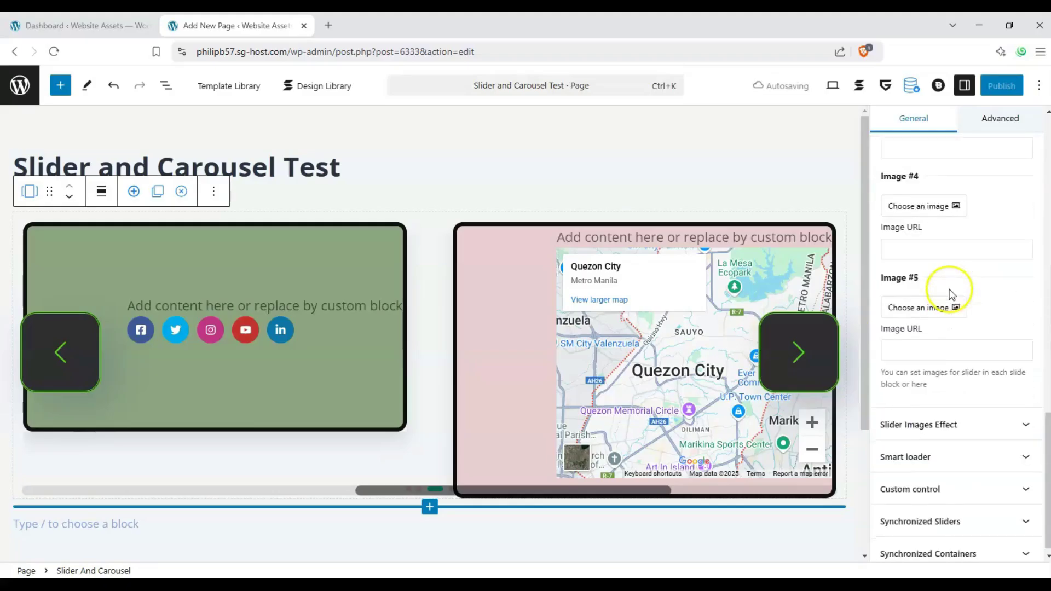
- Enable the Ken Burns effect for the slider images and move forward and back through the slides to preview it
{"action": "left_click", "coordinate": [1025, 425]}
{"action": "scroll", "coordinate": [949, 408], "scroll_direction": "down", "scroll_amount": 2}
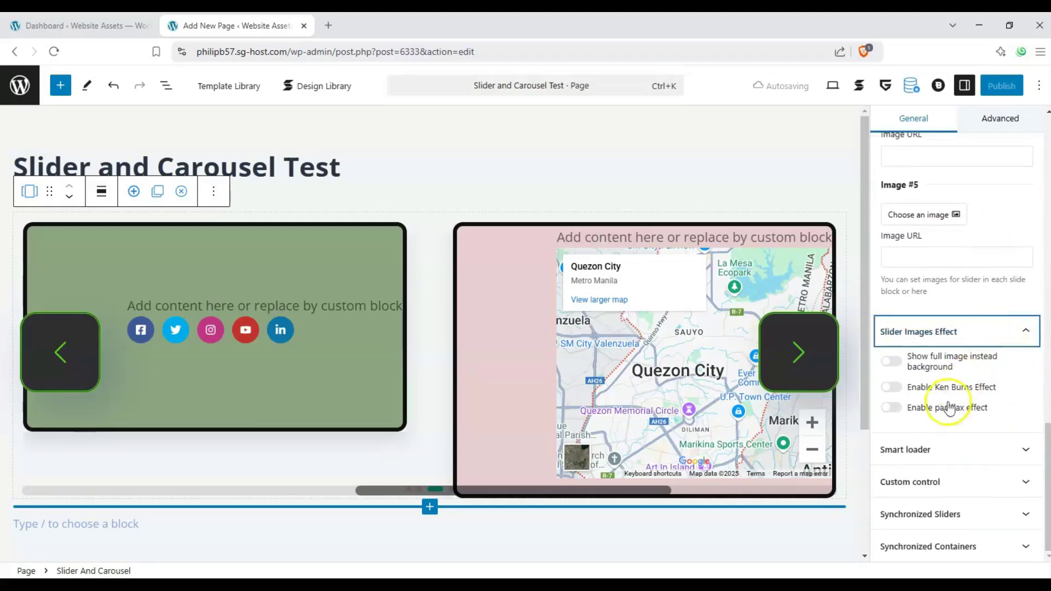
{"action": "left_click", "coordinate": [890, 386]}
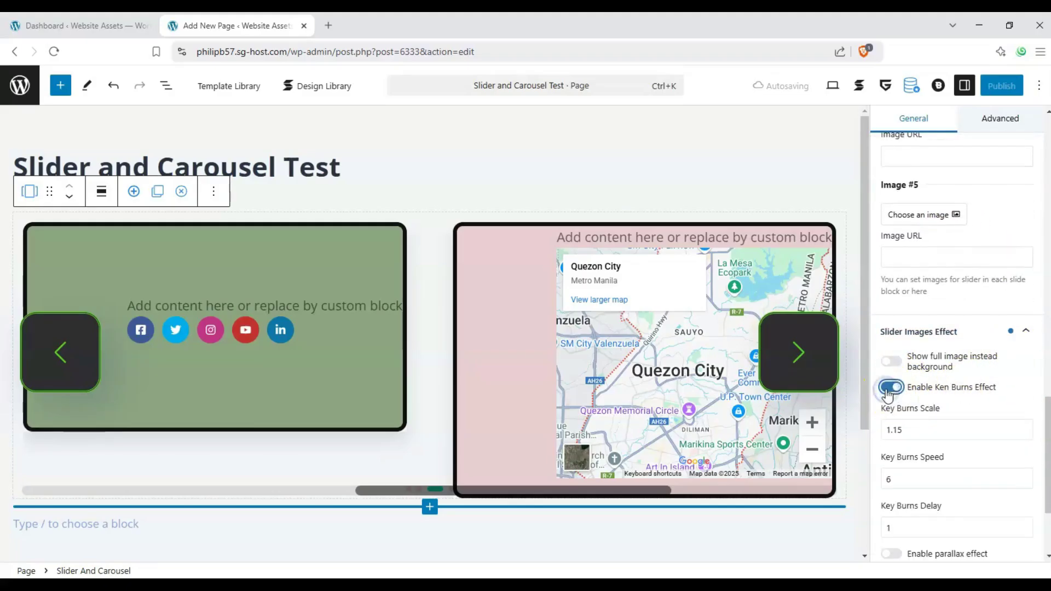
{"action": "left_click", "coordinate": [820, 365]}
{"action": "left_click", "coordinate": [819, 365]}
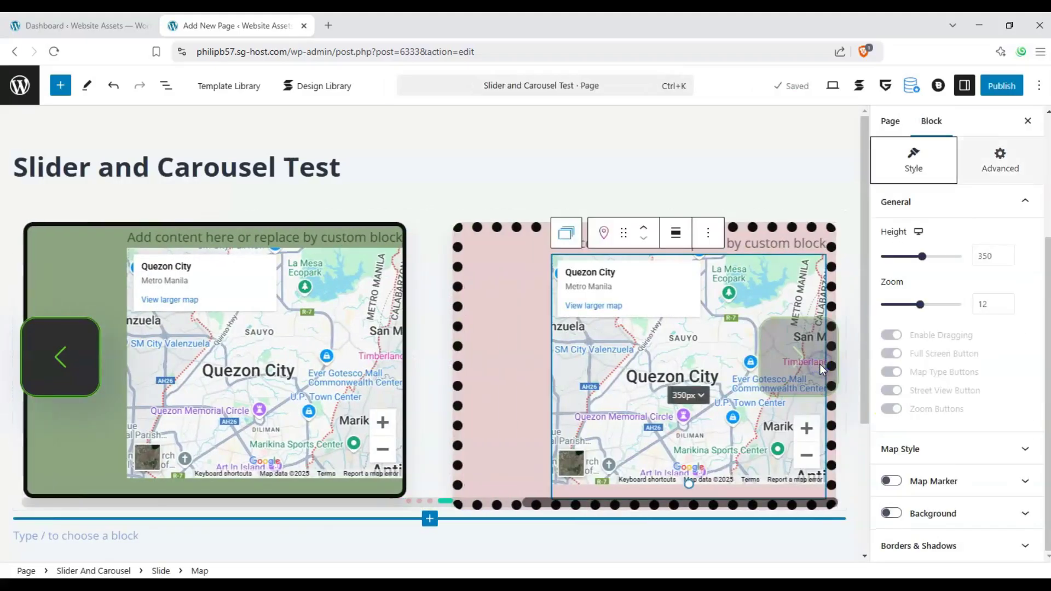
{"action": "left_click", "coordinate": [42, 352]}
{"action": "left_click", "coordinate": [42, 352]}
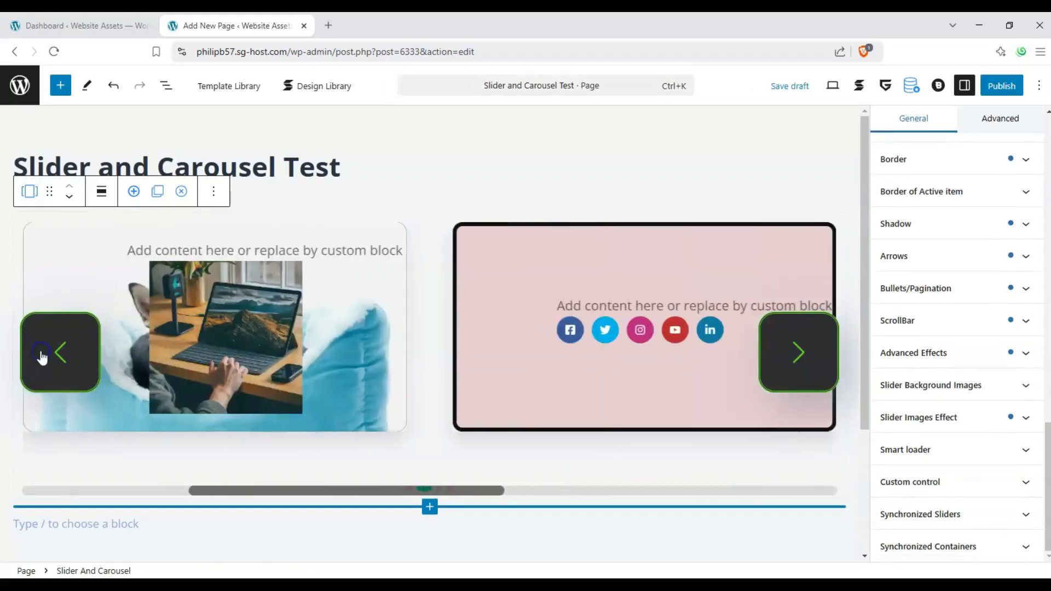
{"action": "left_click", "coordinate": [42, 351]}
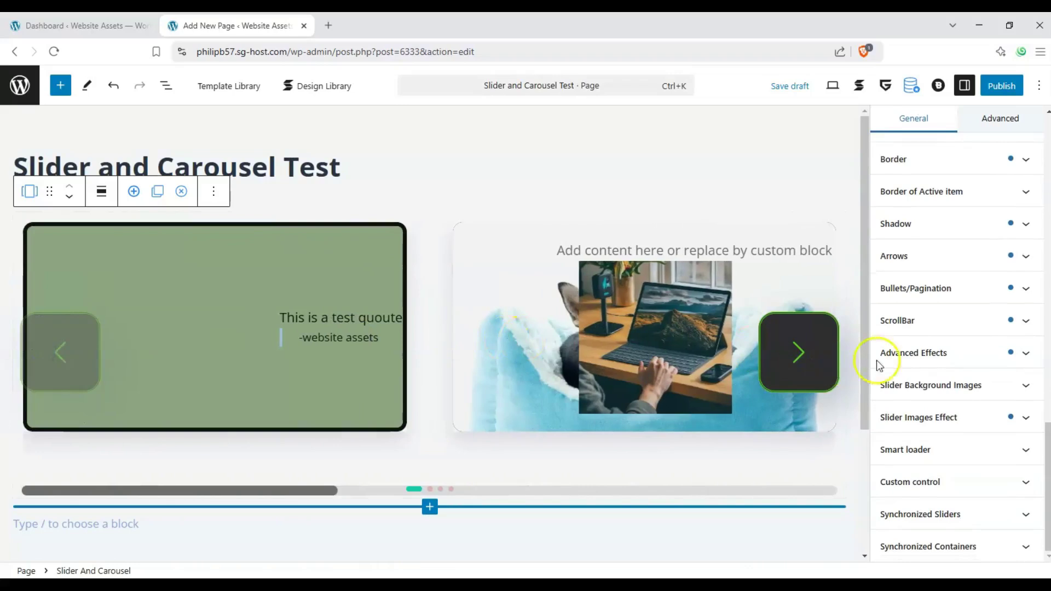
- Turn off the Ken Burns effect and try the full-image and parallax options for the slider images, leaving both disabled
{"action": "left_click", "coordinate": [1030, 419]}
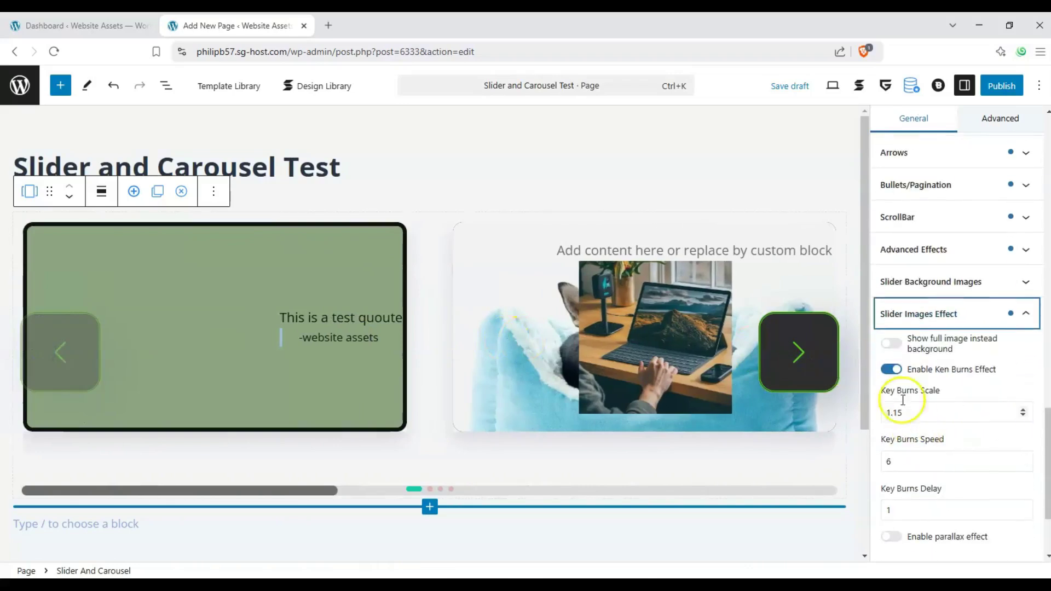
{"action": "left_click", "coordinate": [889, 366]}
{"action": "left_click", "coordinate": [889, 365]}
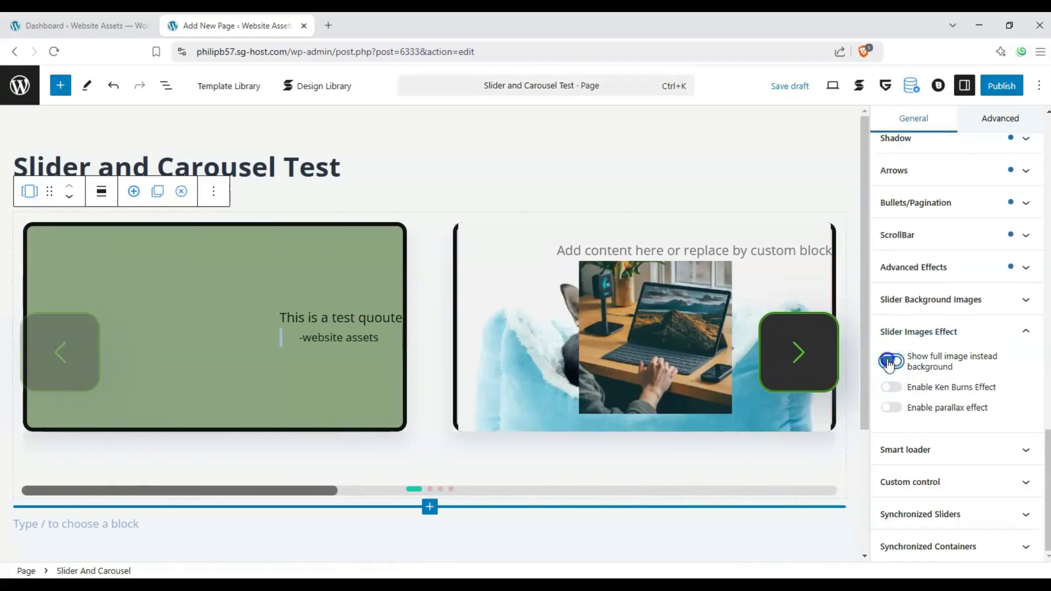
{"action": "left_click", "coordinate": [887, 361]}
{"action": "left_click", "coordinate": [887, 361]}
{"action": "left_click", "coordinate": [887, 361]}
{"action": "left_click", "coordinate": [890, 407]}
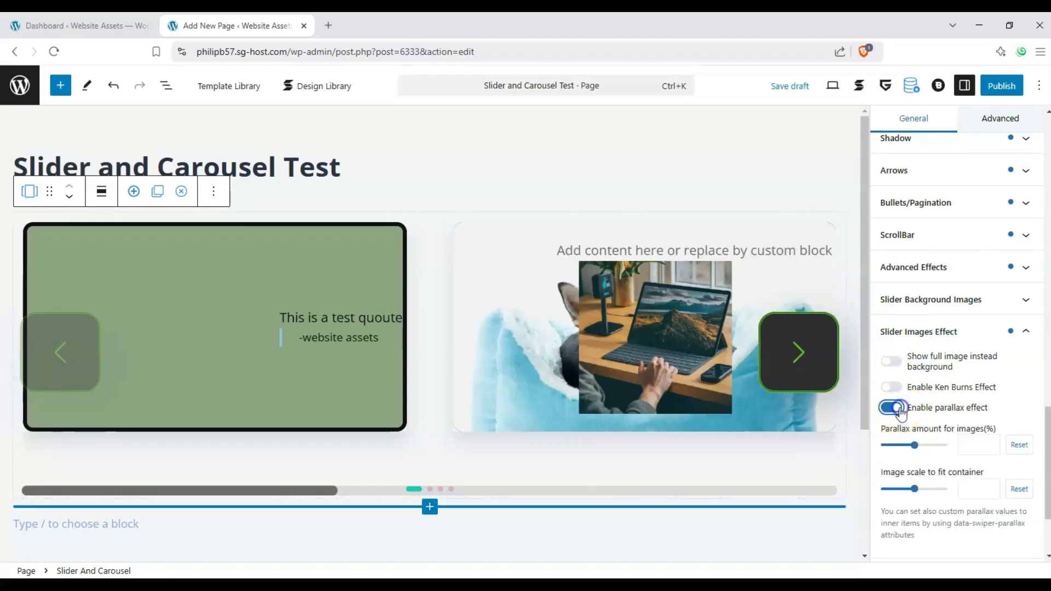
{"action": "left_click", "coordinate": [900, 411]}
- Read the Smart loader description, enable the Smart loader for the carousel and collapse its settings
{"action": "left_click", "coordinate": [1025, 332]}
{"action": "left_click", "coordinate": [1033, 448]}
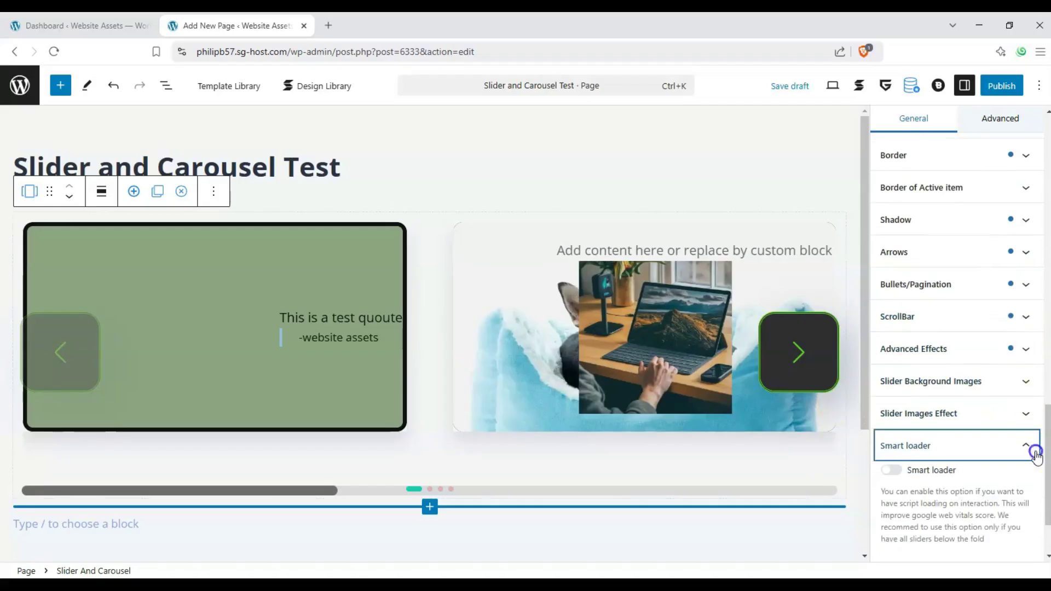
{"action": "scroll", "coordinate": [985, 369], "scroll_direction": "down", "scroll_amount": 3}
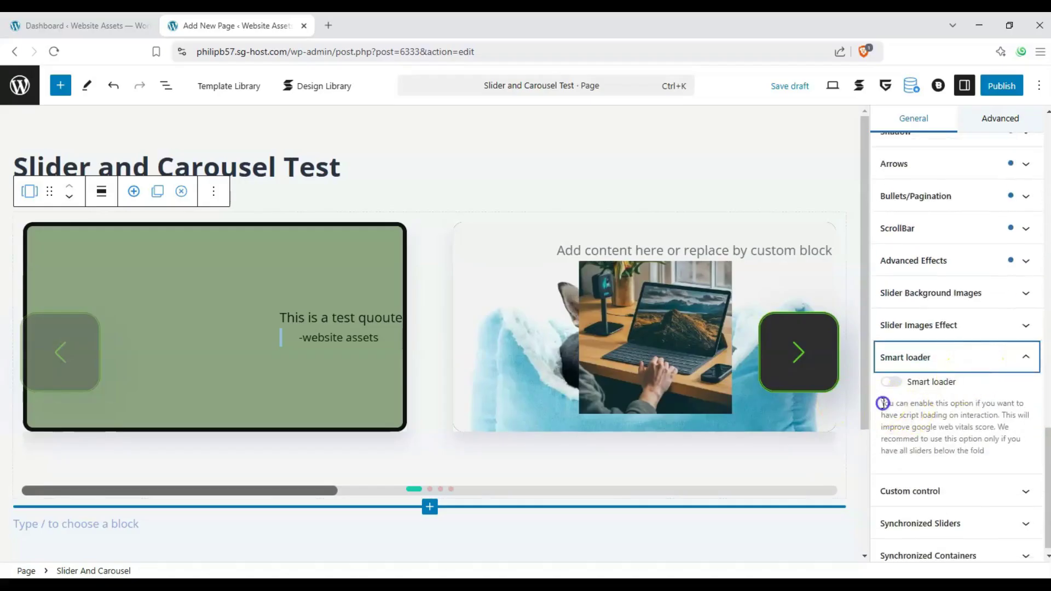
{"action": "left_click_drag", "start_coordinate": [882, 403], "coordinate": [1010, 447]}
{"action": "left_click", "coordinate": [988, 432]}
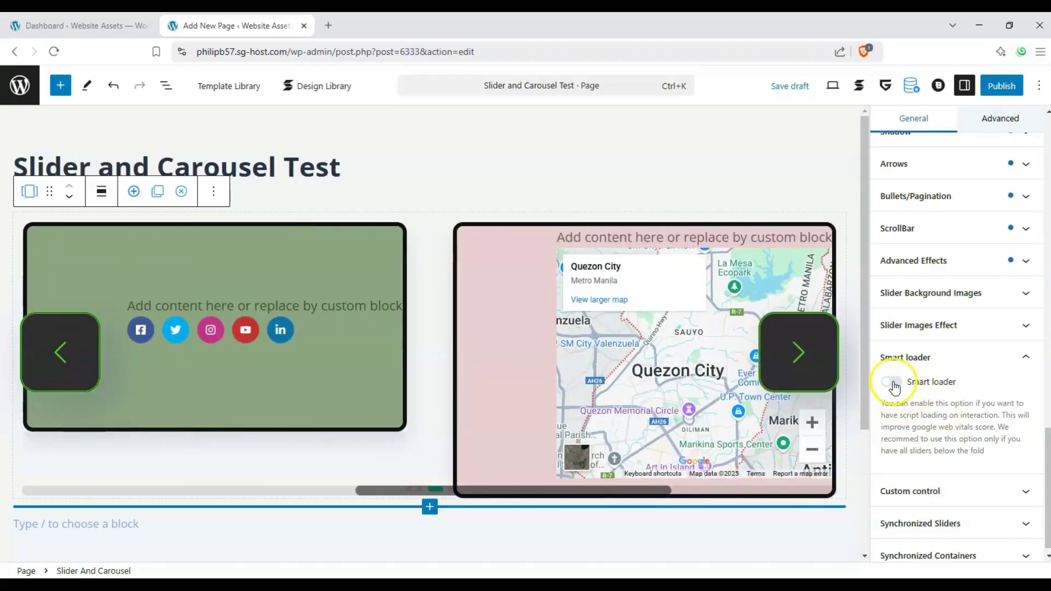
{"action": "left_click", "coordinate": [1018, 357]}
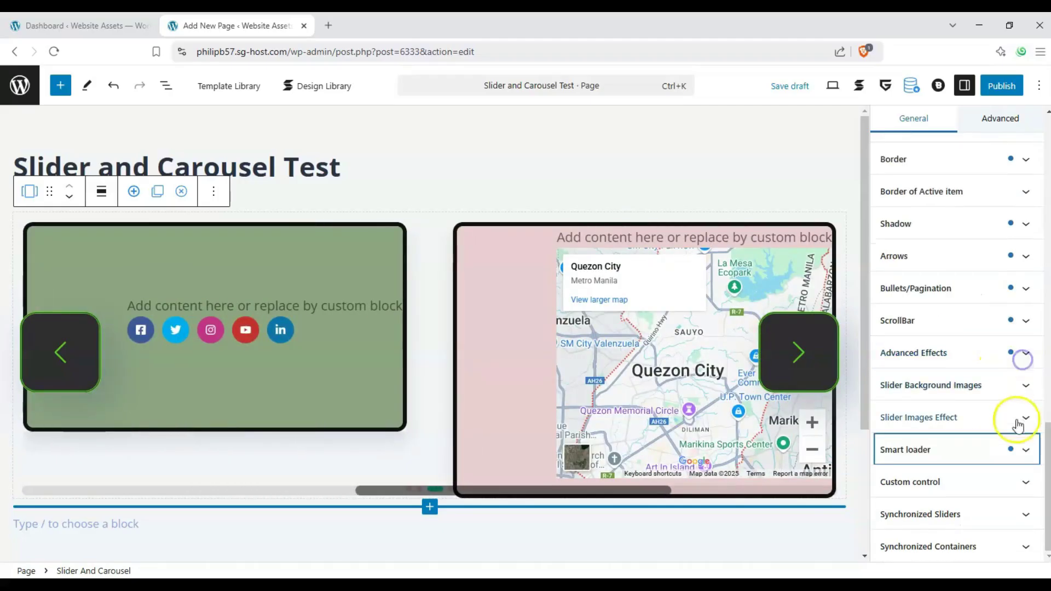
- Examine the Custom control classes and the Synchronized Sliders settings of the carousel
{"action": "left_click", "coordinate": [1029, 481]}
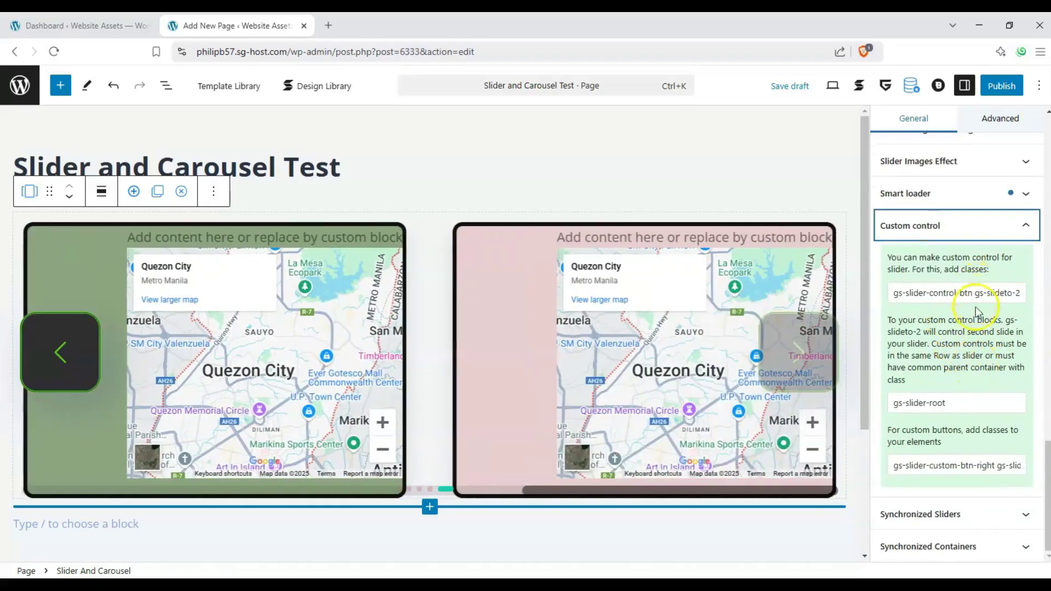
{"action": "left_click", "coordinate": [1022, 231]}
{"action": "left_click", "coordinate": [1013, 512]}
{"action": "scroll", "coordinate": [1004, 429], "scroll_direction": "down", "scroll_amount": 3}
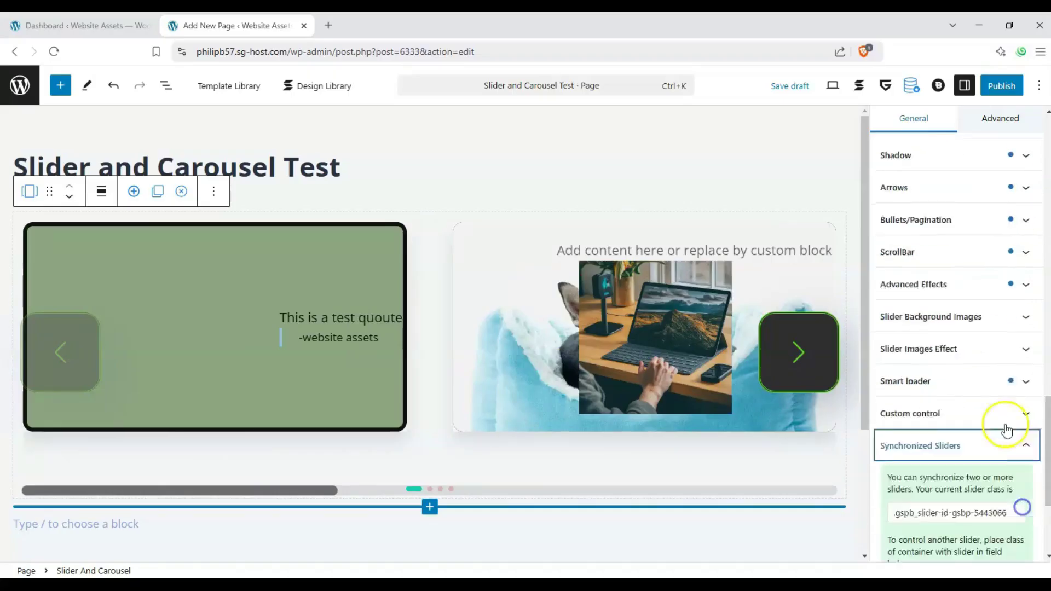
{"action": "left_click", "coordinate": [1003, 253]}
{"action": "left_click", "coordinate": [1009, 477]}
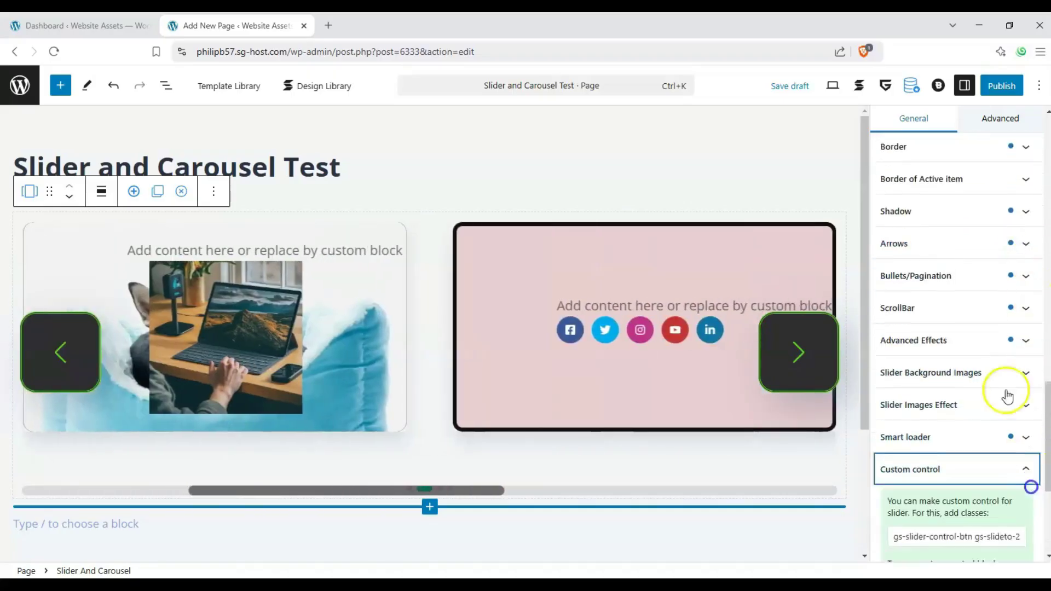
{"action": "scroll", "coordinate": [985, 383], "scroll_direction": "down", "scroll_amount": 3}
{"action": "scroll", "coordinate": [966, 345], "scroll_direction": "down", "scroll_amount": 1}
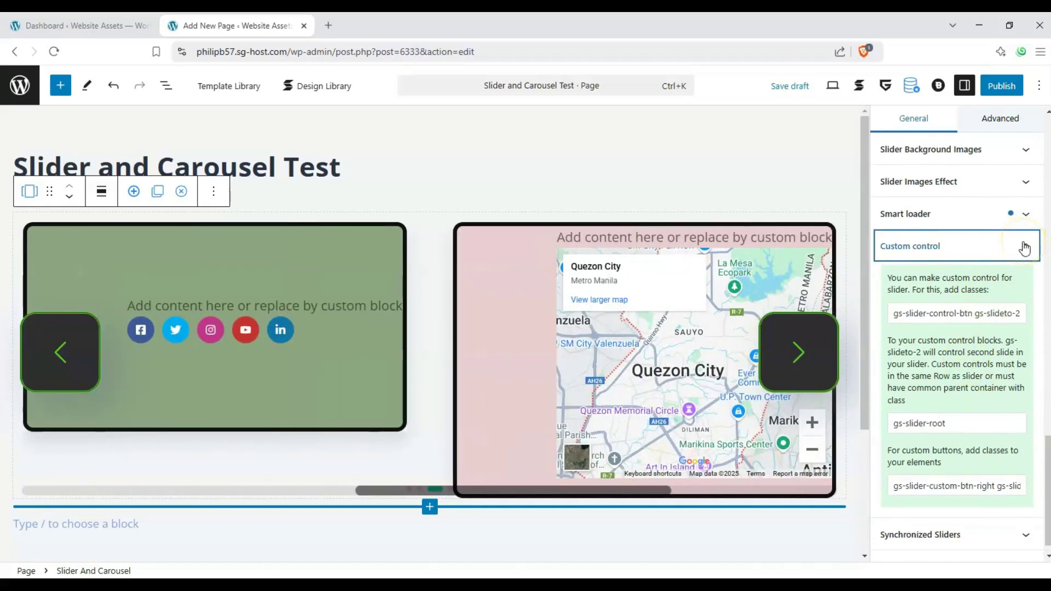
{"action": "left_click", "coordinate": [1024, 247]}
- Examine the Synchronized Containers settings and advance the carousel through its slides
{"action": "left_click", "coordinate": [1014, 549]}
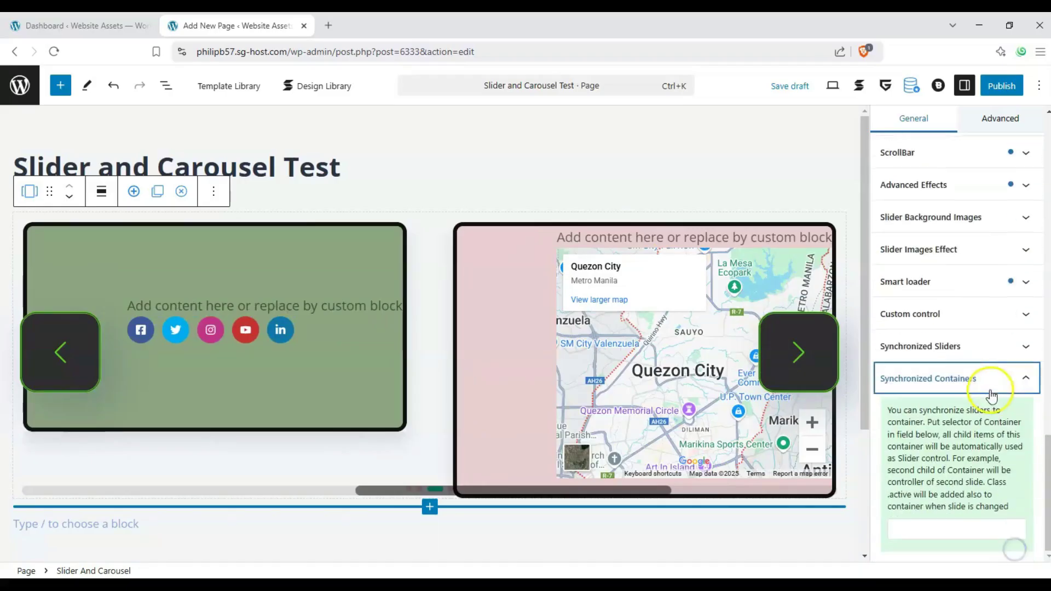
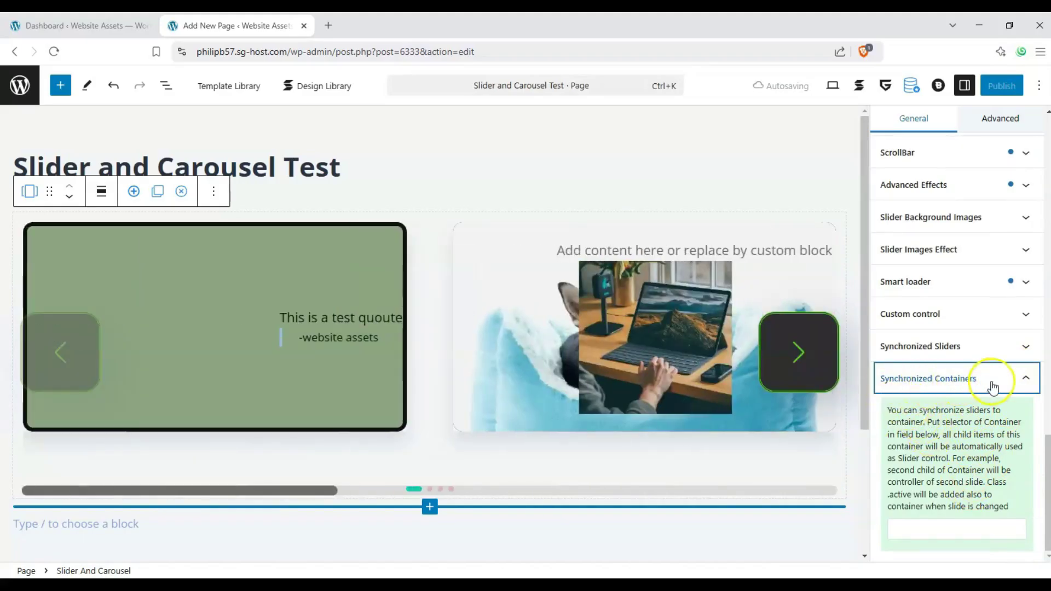
{"action": "left_click", "coordinate": [809, 356]}
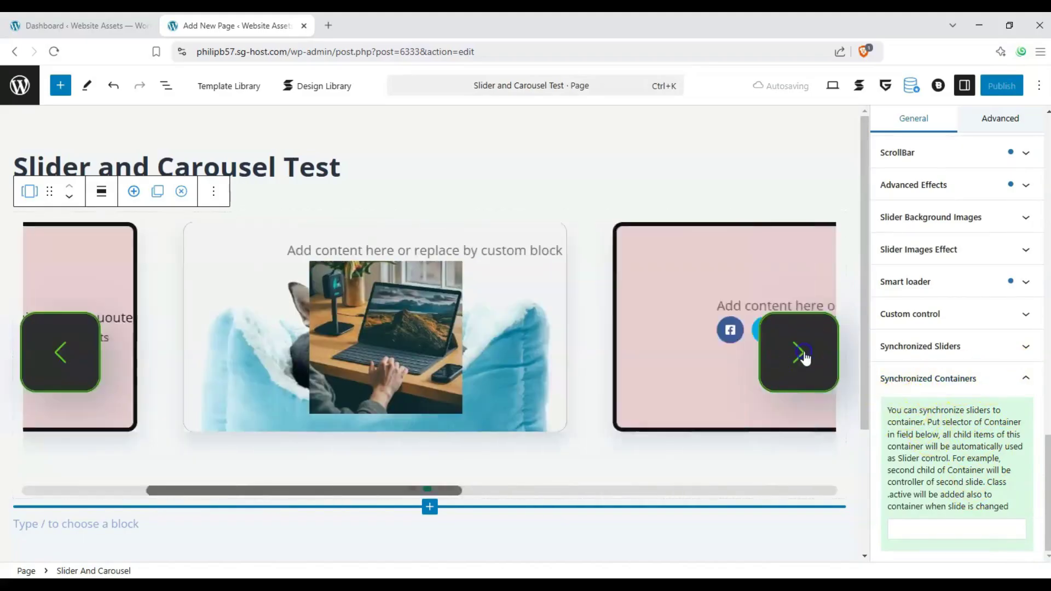
{"action": "left_click", "coordinate": [809, 356]}
{"action": "left_click", "coordinate": [810, 356]}
{"action": "left_click", "coordinate": [1019, 377]}
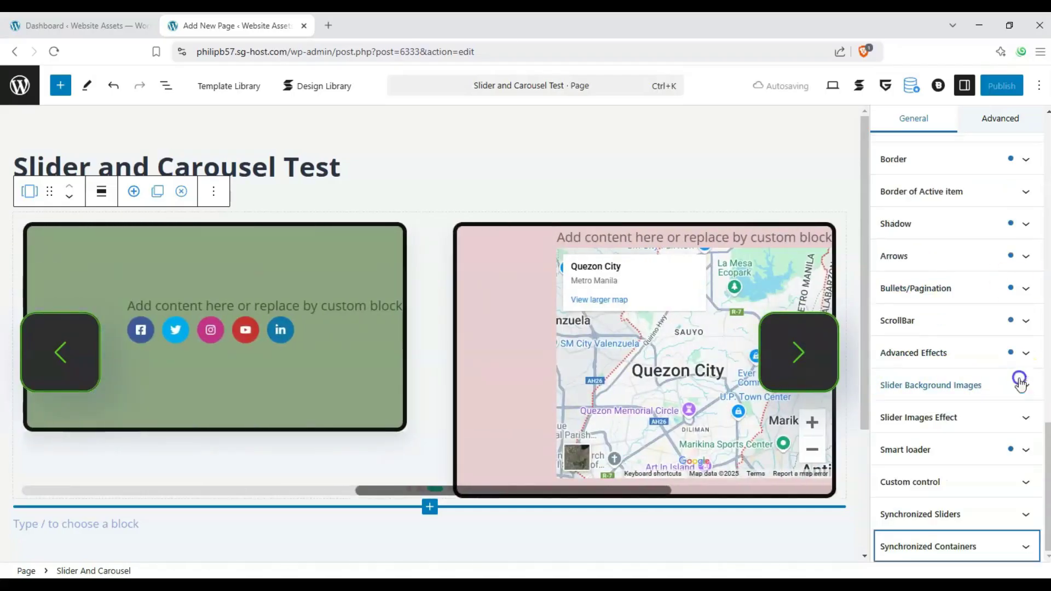
- Examine the carousel's advanced CSS Transform and transitions options, such as shift, rotate, scale, skew and clip path
{"action": "left_click", "coordinate": [993, 121]}
{"action": "scroll", "coordinate": [938, 263], "scroll_direction": "up", "scroll_amount": 10}
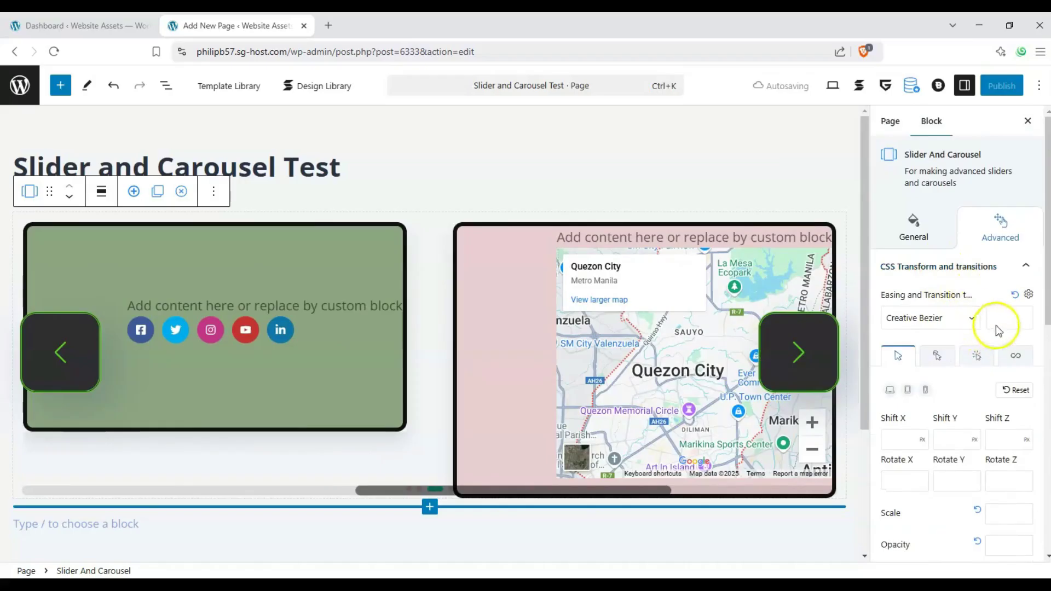
{"action": "scroll", "coordinate": [972, 324], "scroll_direction": "down", "scroll_amount": 4}
{"action": "scroll", "coordinate": [974, 317], "scroll_direction": "up", "scroll_amount": 1}
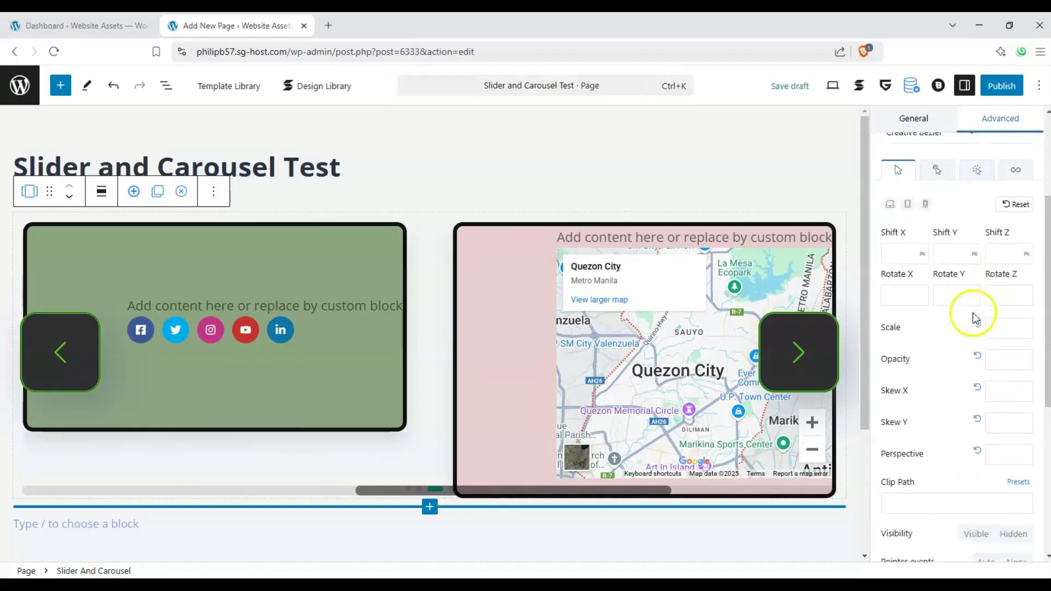
- Examine the carousel's hover-state transform options, then the default state's visibility, pointer events, cursor and transform origin options
{"action": "left_click", "coordinate": [928, 210]}
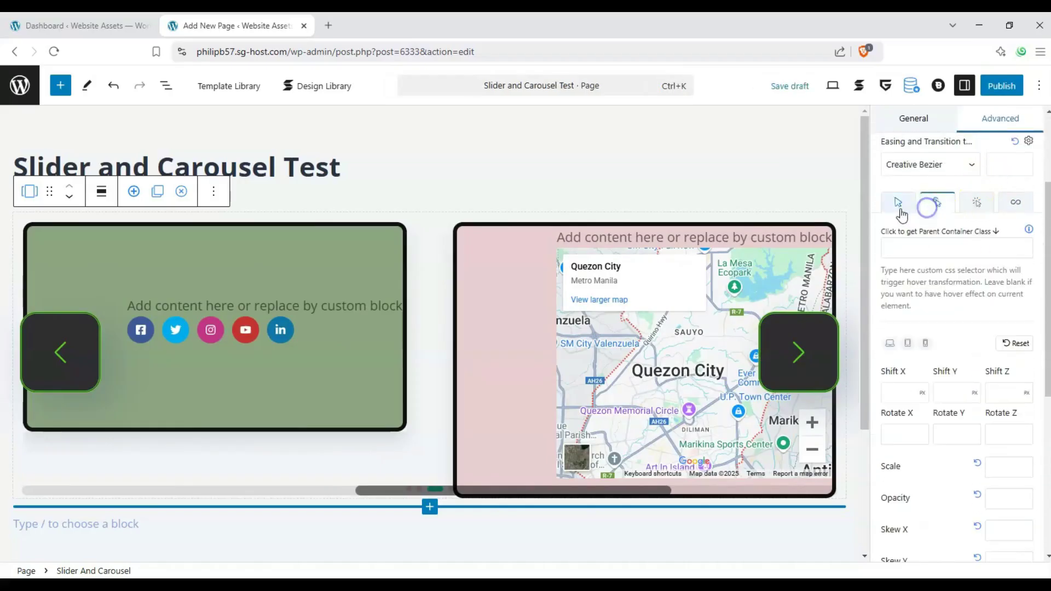
{"action": "left_click", "coordinate": [898, 203]}
{"action": "scroll", "coordinate": [949, 272], "scroll_direction": "down", "scroll_amount": 6}
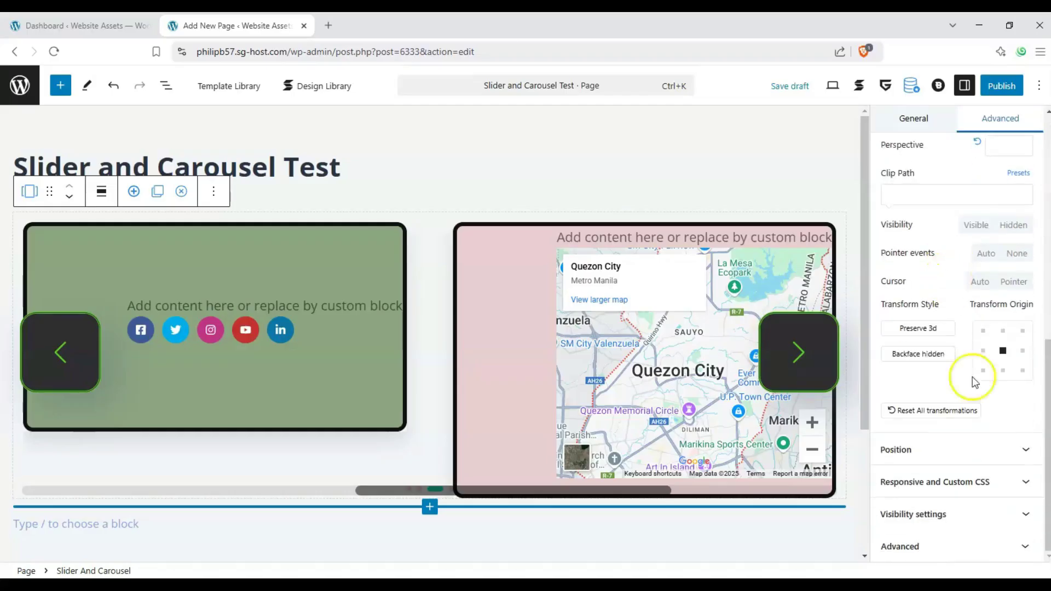
- Examine the carousel's Position settings and its Responsive and Custom CSS settings
{"action": "left_click", "coordinate": [1010, 449]}
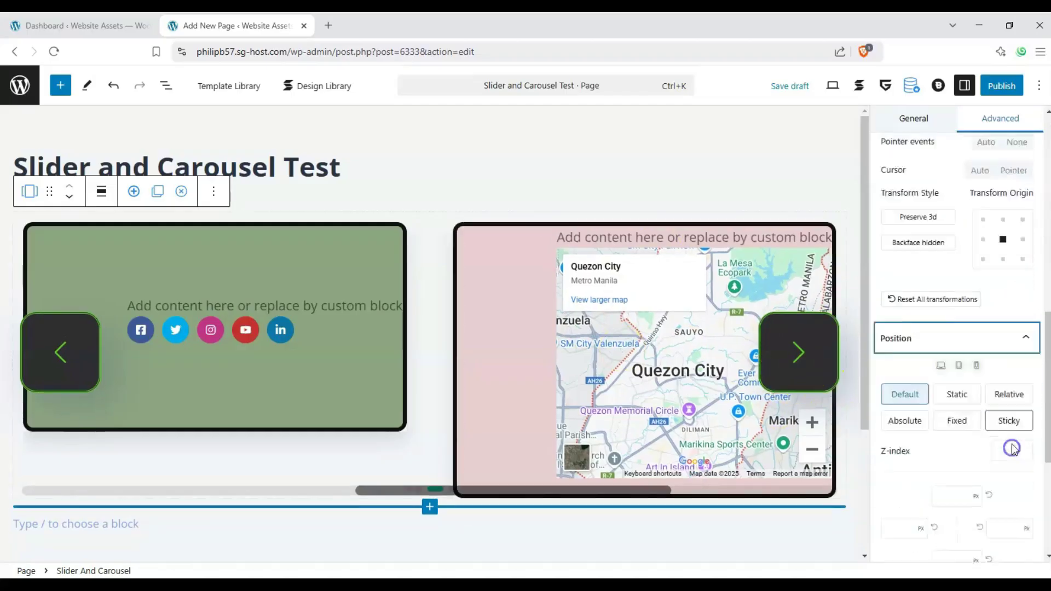
{"action": "scroll", "coordinate": [1011, 448], "scroll_direction": "down", "scroll_amount": 5}
{"action": "left_click", "coordinate": [1019, 483]}
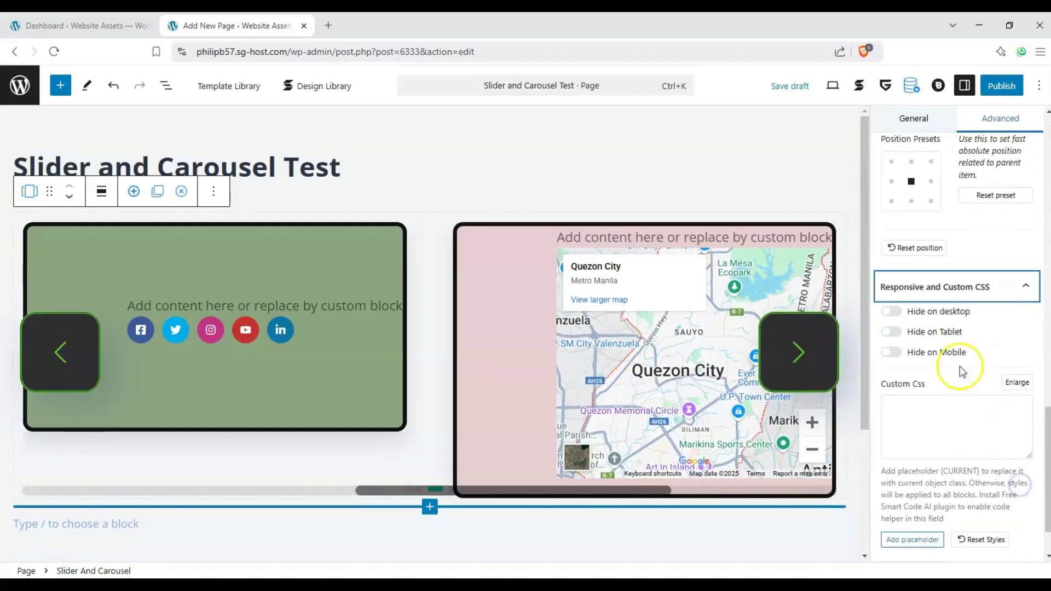
{"action": "scroll", "coordinate": [952, 339], "scroll_direction": "down", "scroll_amount": 2}
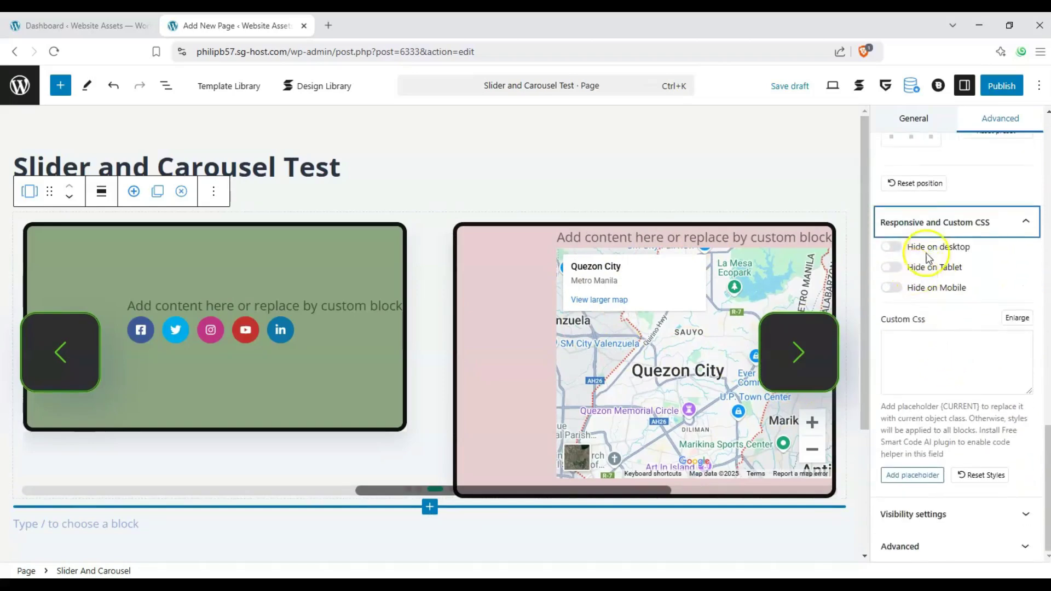
- Examine the carousel's Visibility settings and the Advanced fields for HTML anchor and additional CSS classes
{"action": "left_click", "coordinate": [1010, 513]}
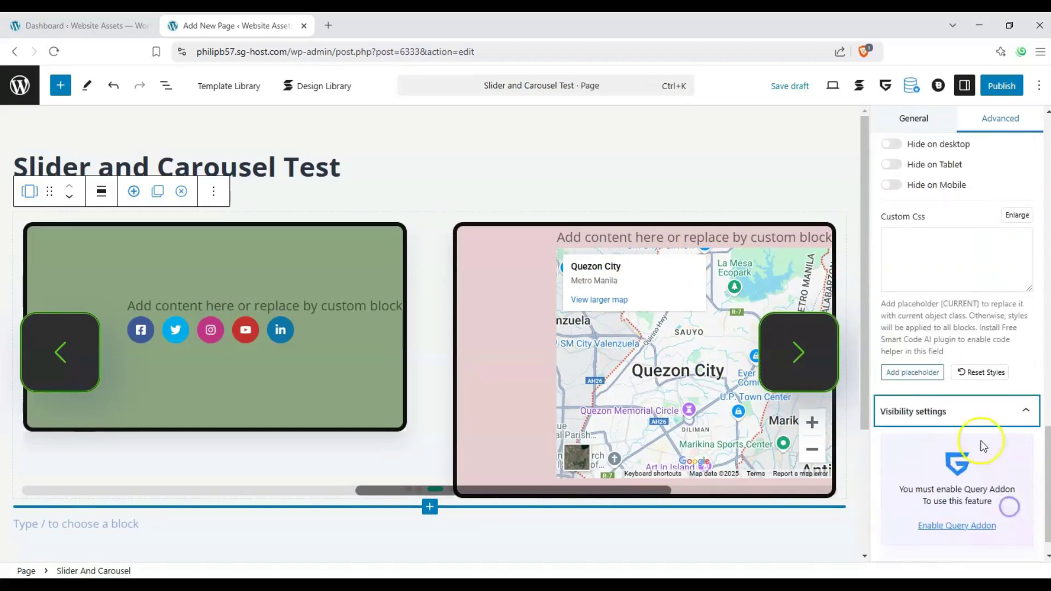
{"action": "left_click", "coordinate": [1011, 543]}
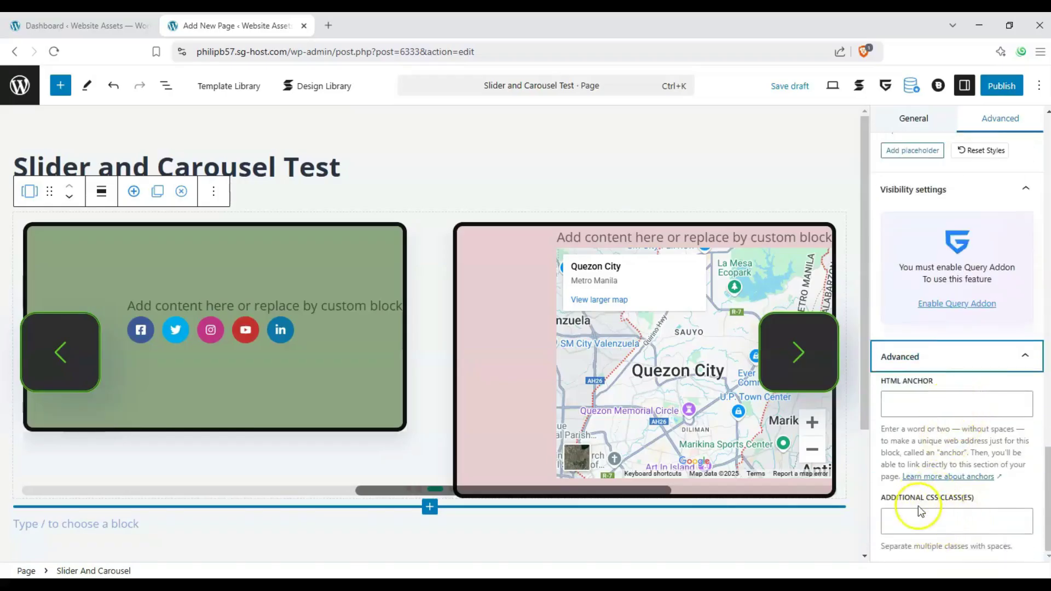
{"action": "scroll", "coordinate": [918, 509], "scroll_direction": "up", "scroll_amount": 10}
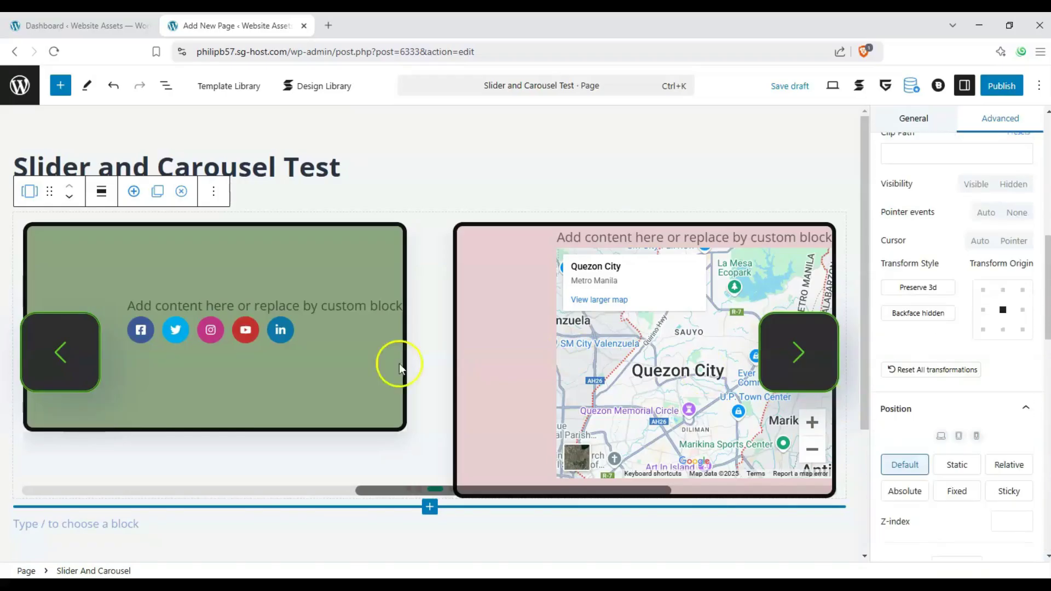
- Return the carousel to its first slide and publish the Slider and Carousel Test page
{"action": "left_click", "coordinate": [61, 366]}
{"action": "left_click", "coordinate": [62, 366]}
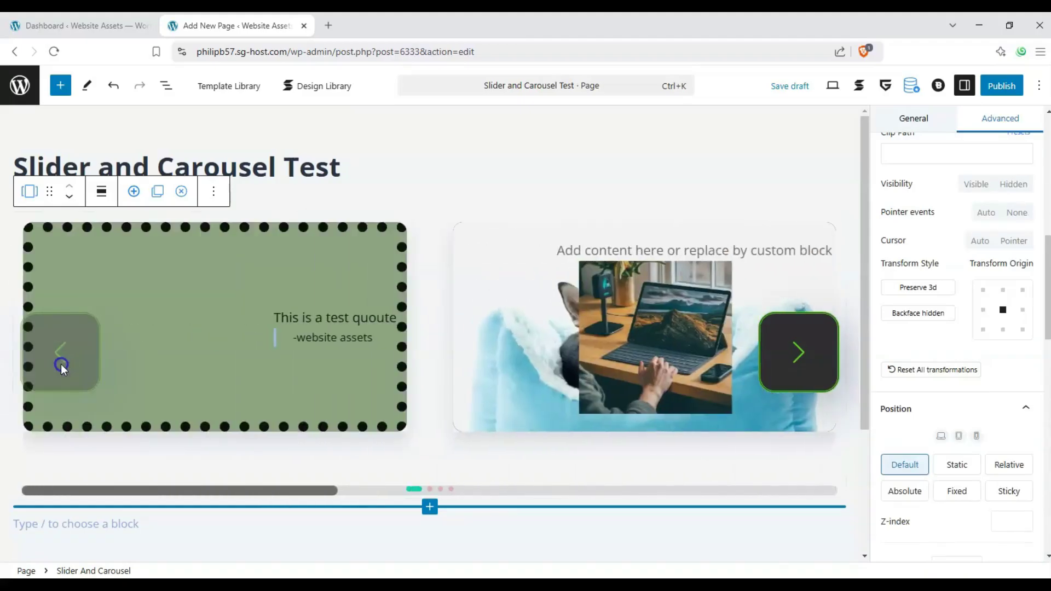
{"action": "left_click", "coordinate": [61, 365]}
{"action": "left_click", "coordinate": [981, 87]}
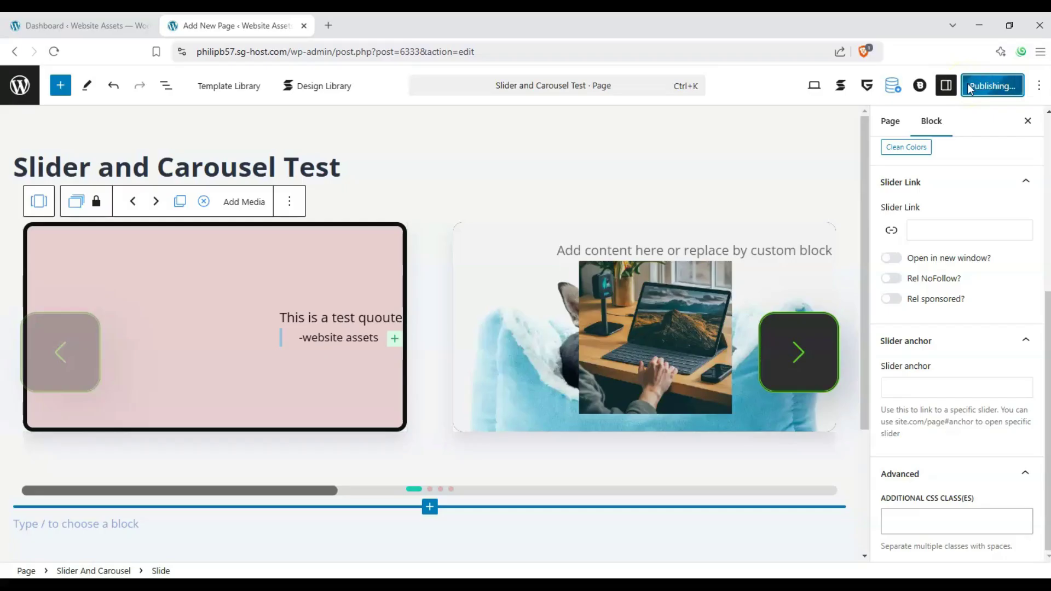
- Open the published Slider and Carousel Test page and look over its carousel, including the first slide's hover appearance
{"action": "left_click", "coordinate": [841, 86]}
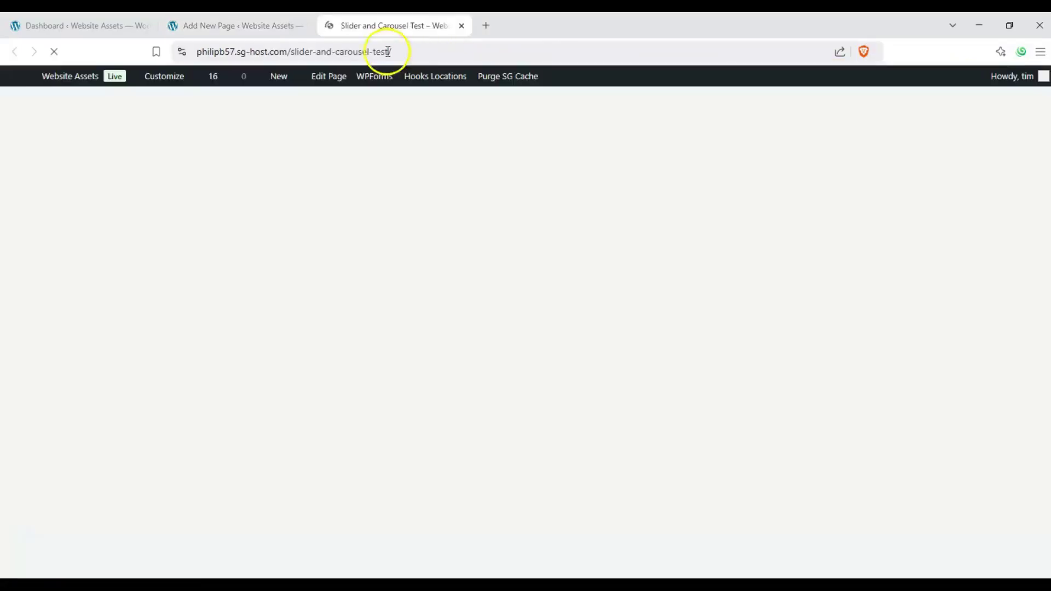
{"action": "scroll", "coordinate": [100, 254], "scroll_direction": "down", "scroll_amount": 1}
{"action": "scroll", "coordinate": [100, 254], "scroll_direction": "down", "scroll_amount": 3}
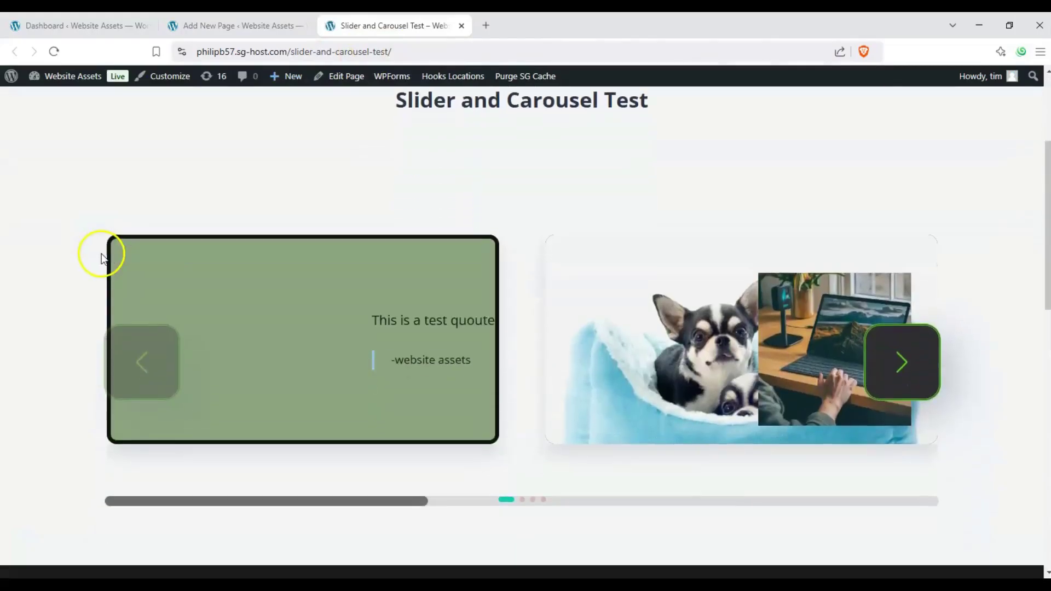
{"action": "scroll", "coordinate": [101, 253], "scroll_direction": "up", "scroll_amount": 4}
{"action": "scroll", "coordinate": [109, 286], "scroll_direction": "down", "scroll_amount": 5}
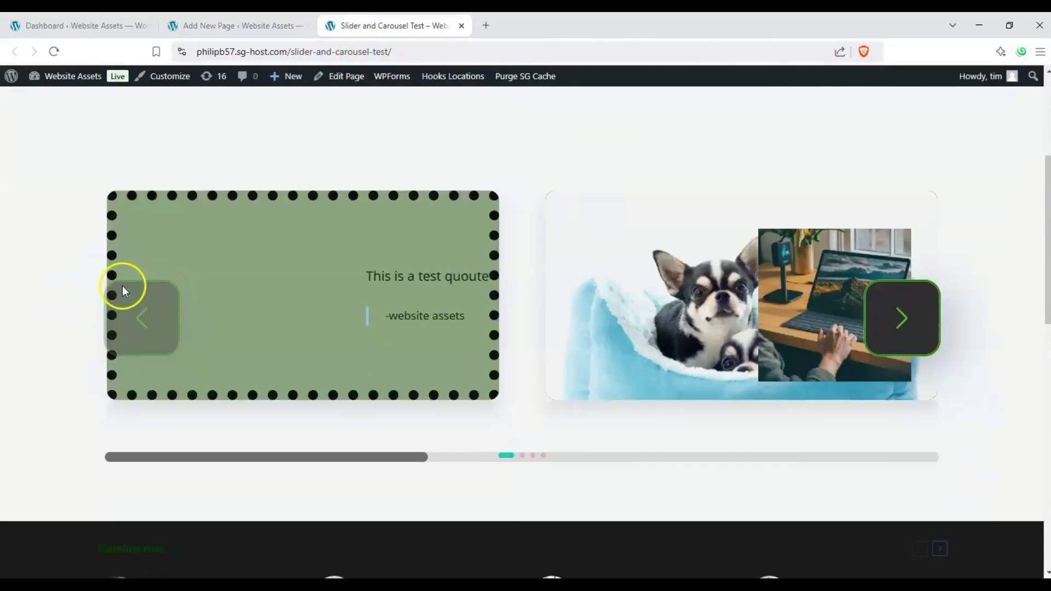
{"action": "scroll", "coordinate": [93, 282], "scroll_direction": "up", "scroll_amount": 1}
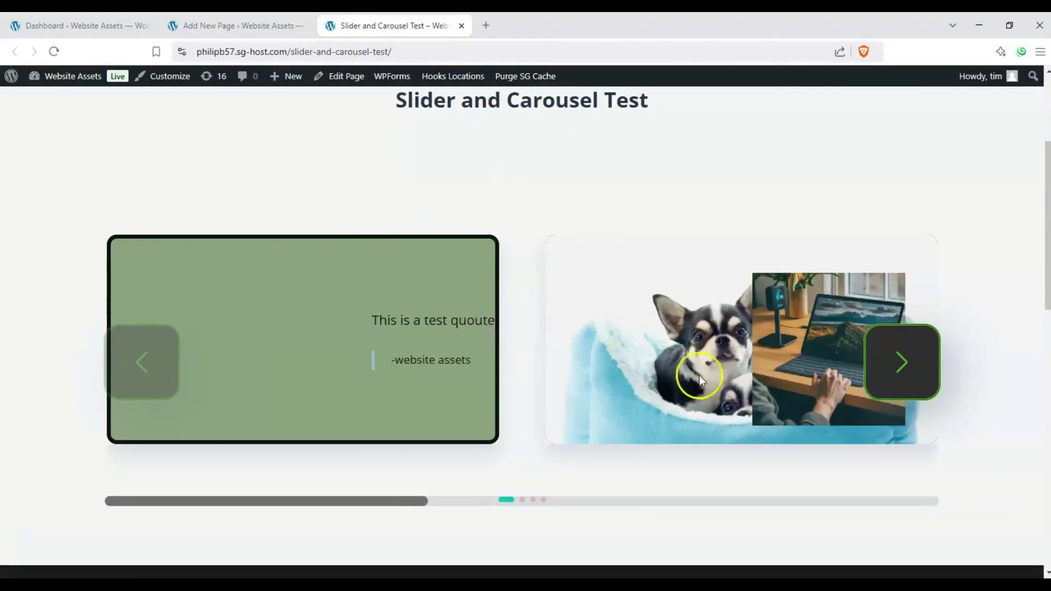
- Advance the published carousel to its last slides and step back by one slide
{"action": "left_click", "coordinate": [902, 373]}
{"action": "left_click", "coordinate": [903, 374]}
{"action": "left_click", "coordinate": [902, 369]}
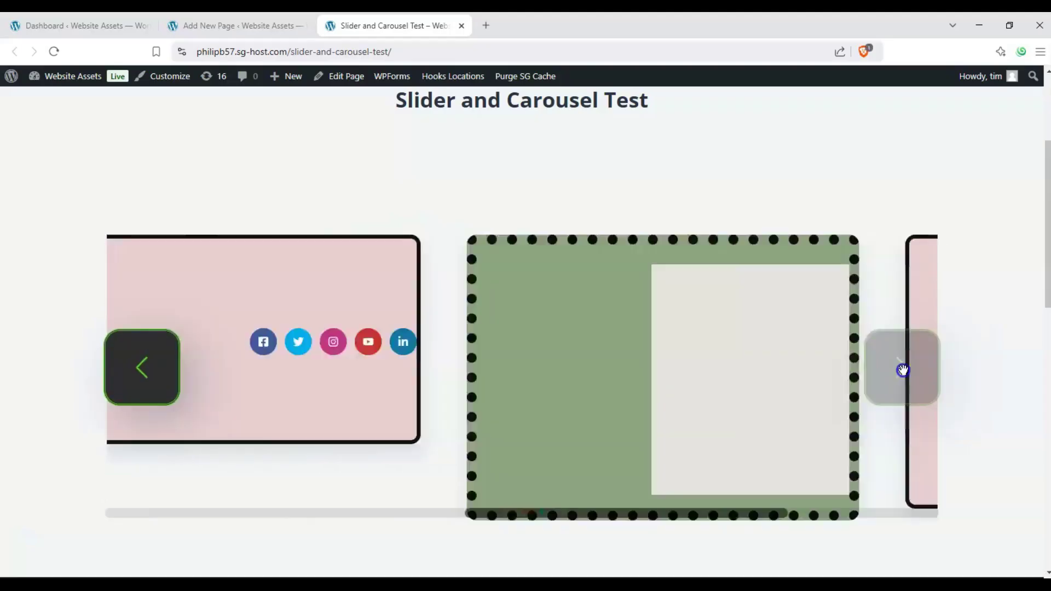
{"action": "left_click", "coordinate": [123, 368]}
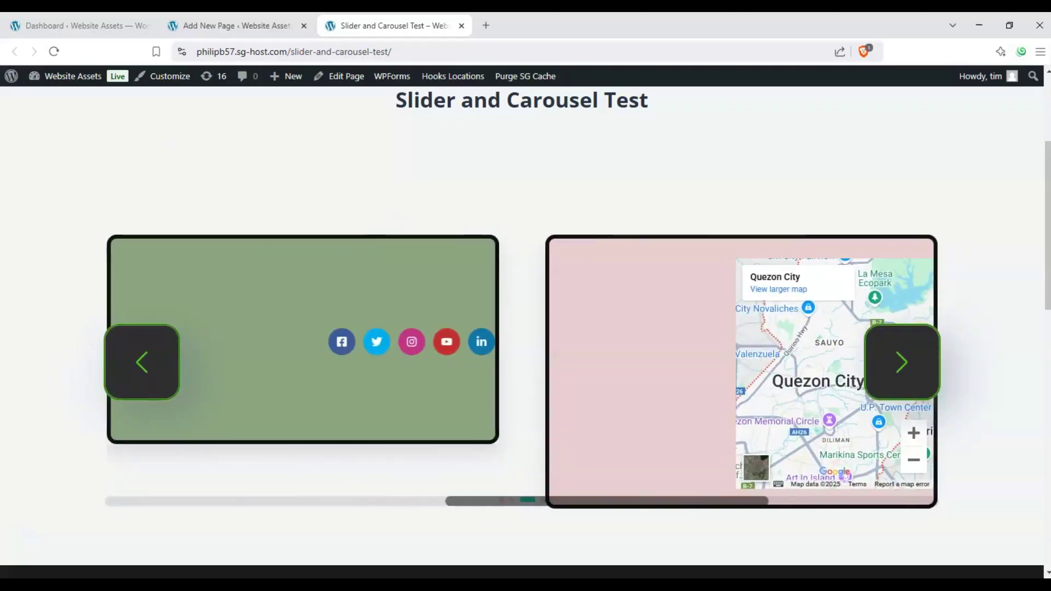
- Compare the published carousel with the one in the page editor, and return the published one to its first slide
{"action": "left_click", "coordinate": [262, 25]}
{"action": "left_click", "coordinate": [280, 355]}
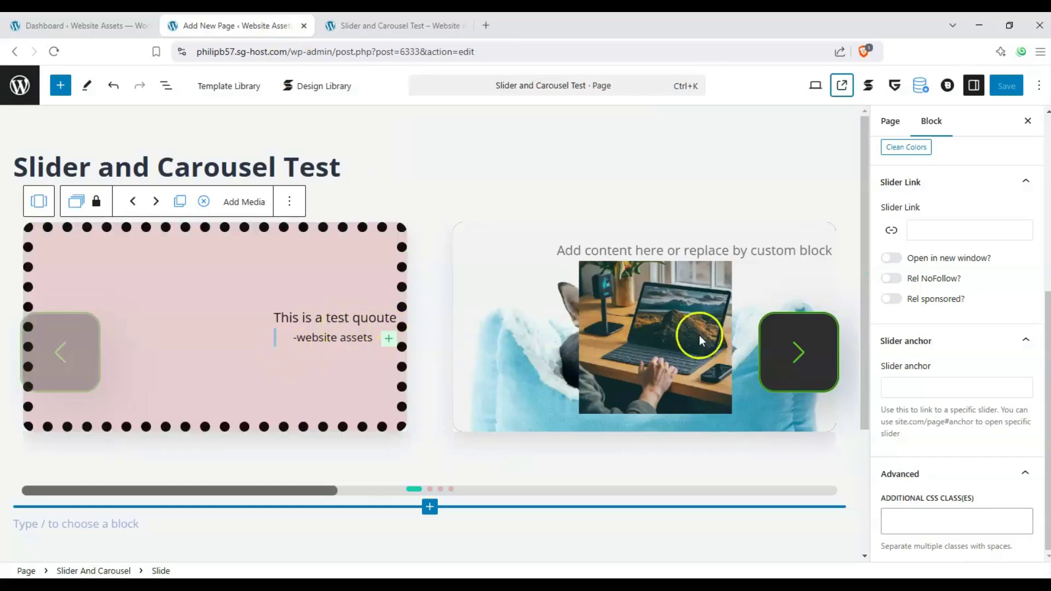
{"action": "left_click", "coordinate": [332, 27]}
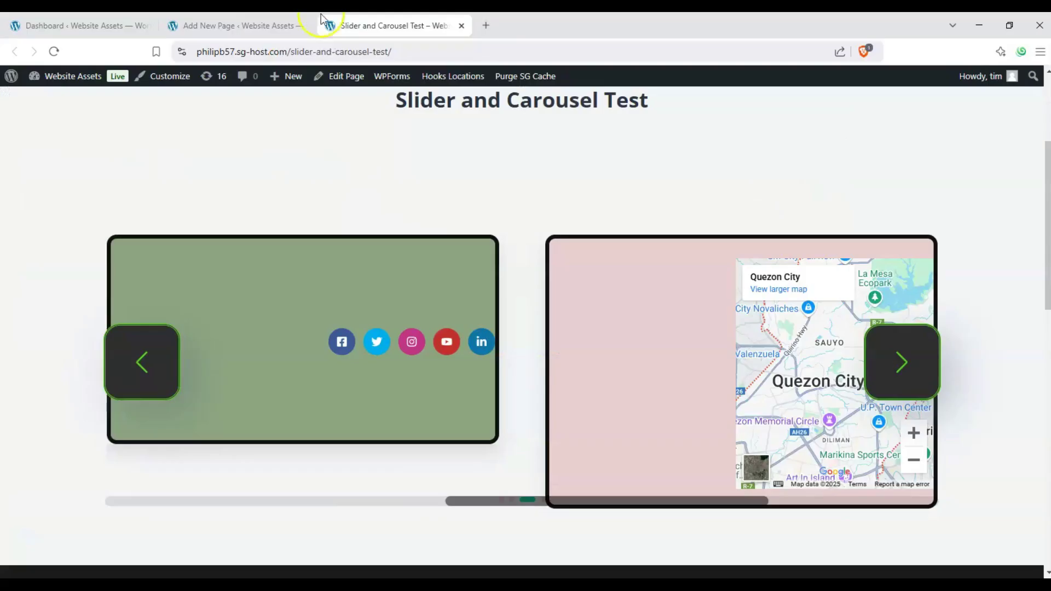
{"action": "left_click", "coordinate": [124, 379]}
{"action": "left_click", "coordinate": [124, 379]}
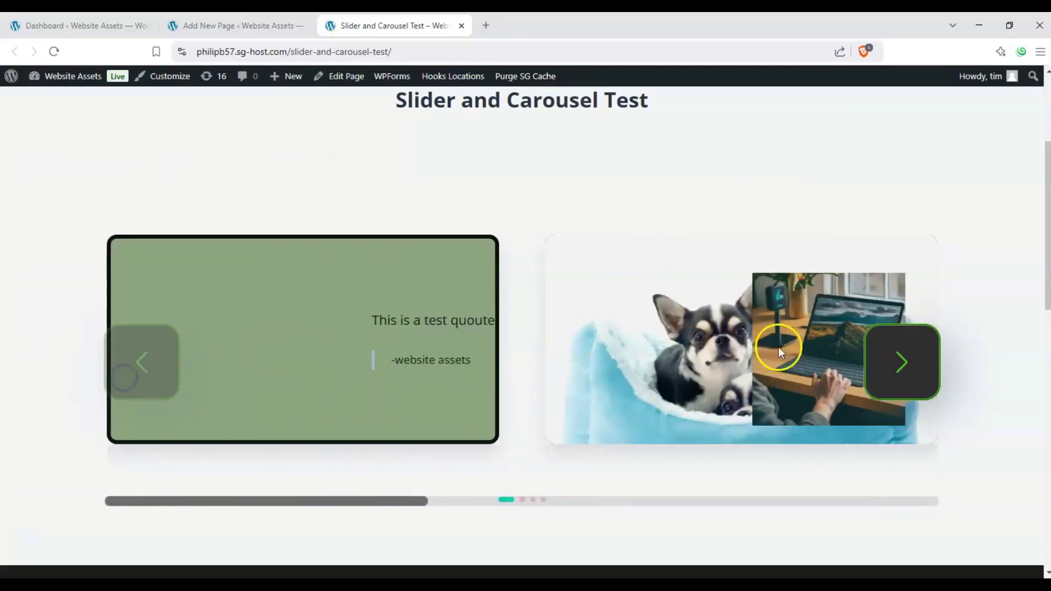
- Test the published carousel's navigation arrows by moving repeatedly forward through the slides and back to the first one
{"action": "left_click", "coordinate": [917, 373]}
{"action": "left_click", "coordinate": [920, 374]}
{"action": "left_click", "coordinate": [919, 371]}
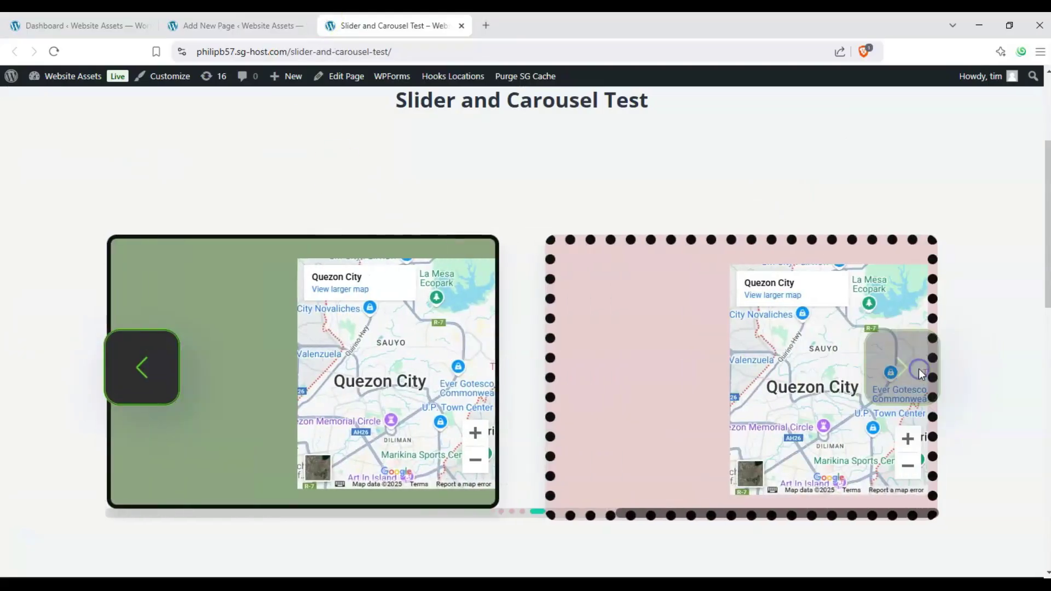
{"action": "left_click", "coordinate": [137, 372]}
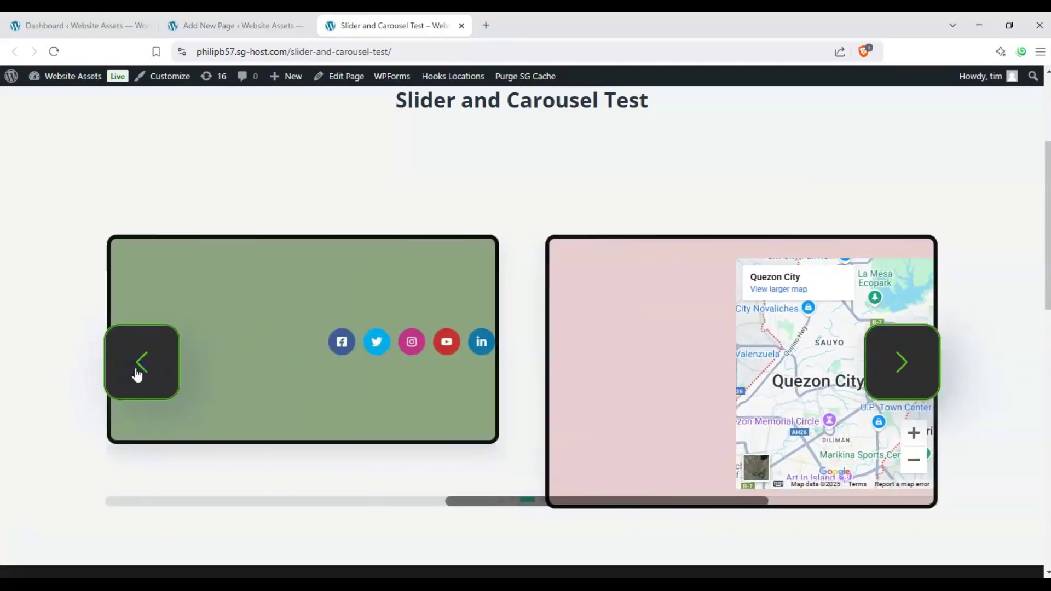
{"action": "left_click", "coordinate": [137, 372]}
{"action": "left_click", "coordinate": [137, 372]}
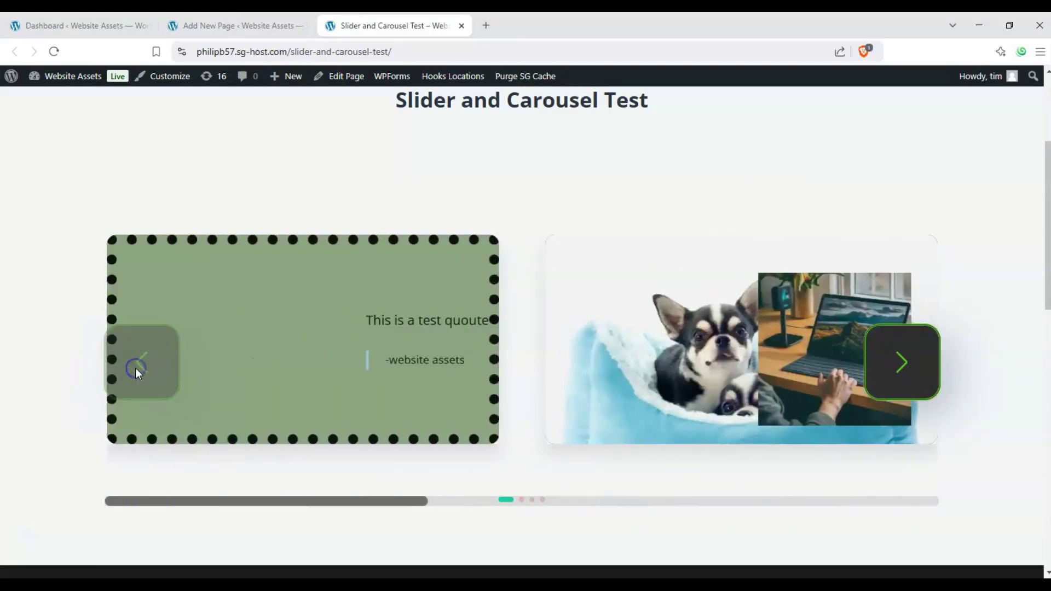
{"action": "left_click", "coordinate": [907, 376]}
{"action": "left_click", "coordinate": [906, 376]}
{"action": "scroll", "coordinate": [493, 361], "scroll_direction": "up", "scroll_amount": 2}
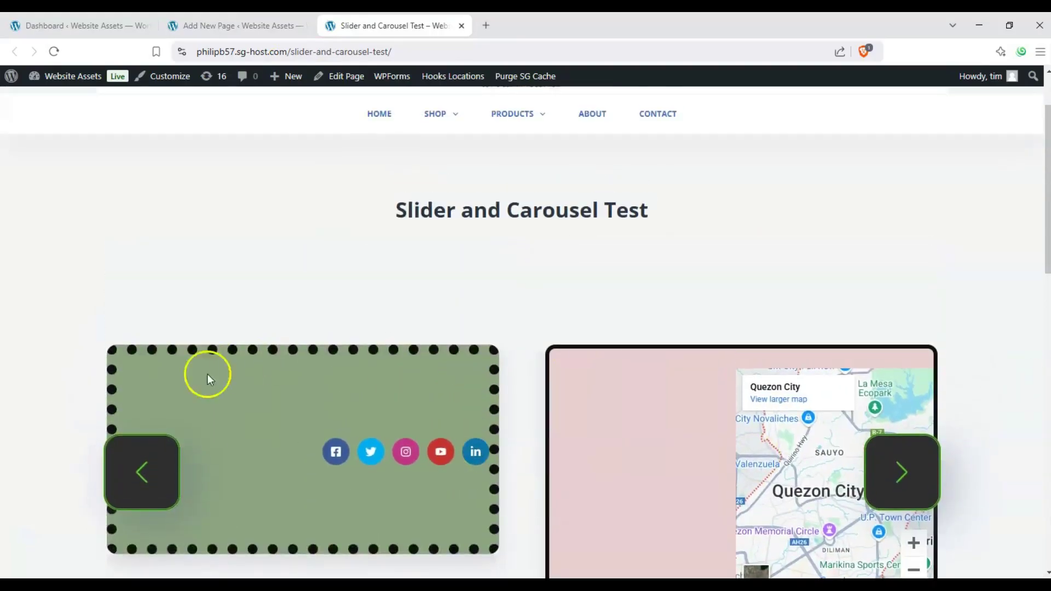
{"action": "left_click", "coordinate": [141, 469]}
{"action": "left_click", "coordinate": [131, 440]}
{"action": "scroll", "coordinate": [136, 359], "scroll_direction": "down", "scroll_amount": 1}
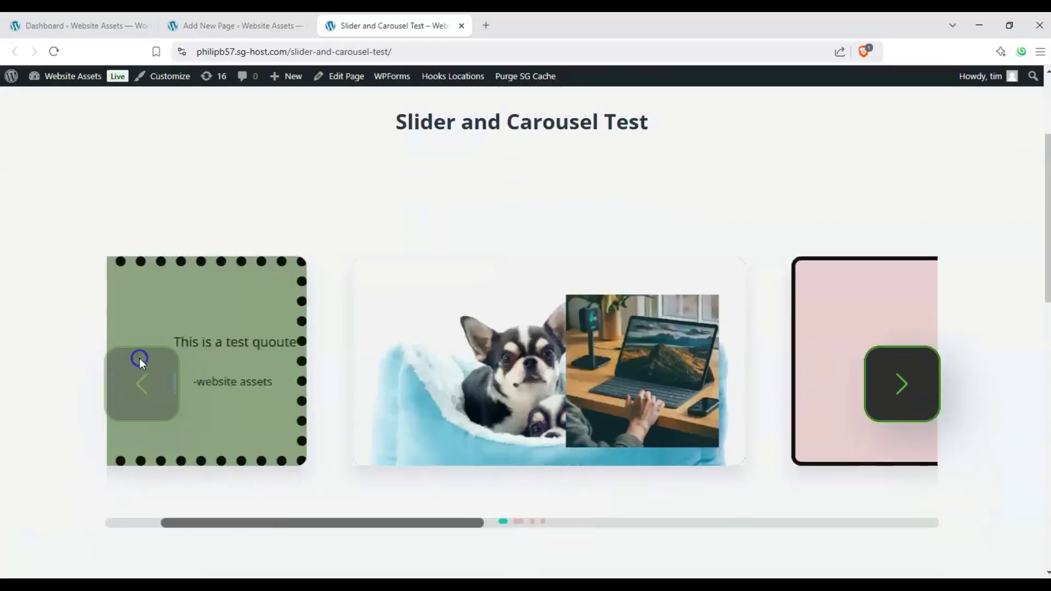